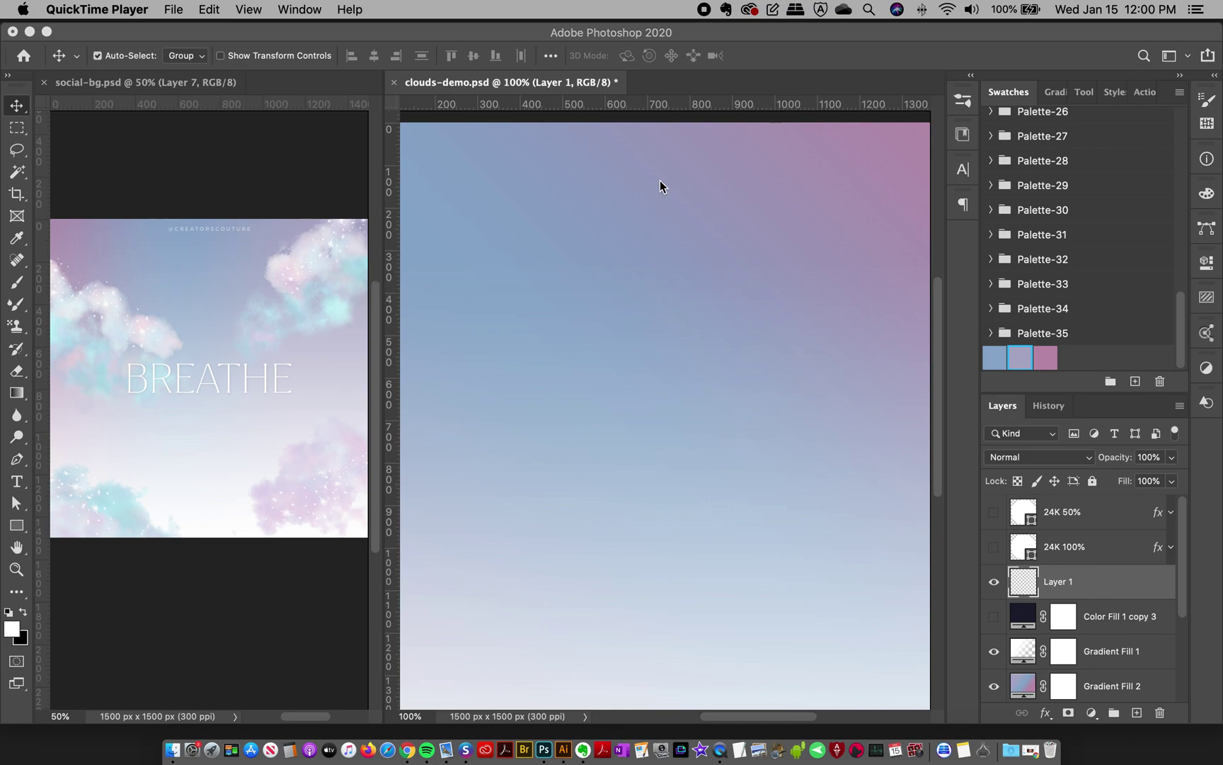
- Switch to pattern painting and look through the brush presets and the pattern list
{"action": "left_click", "coordinate": [967, 99]}
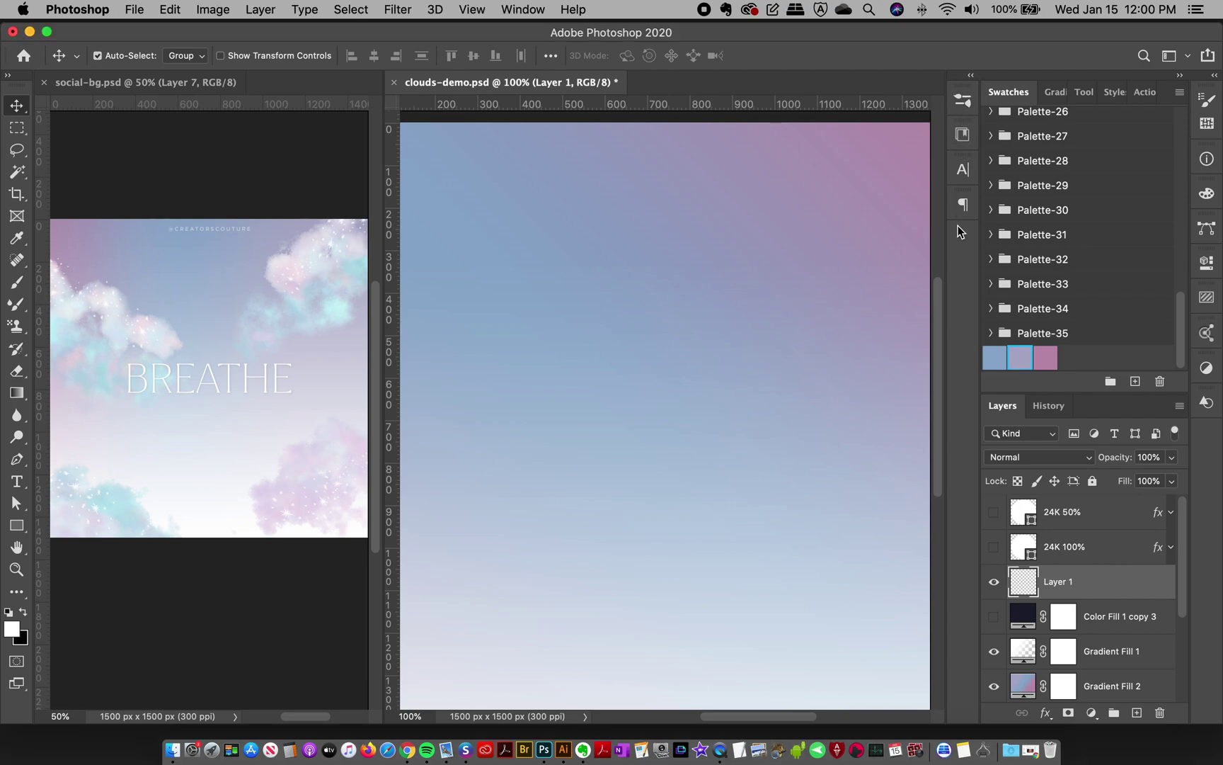
{"action": "left_click", "coordinate": [964, 100]}
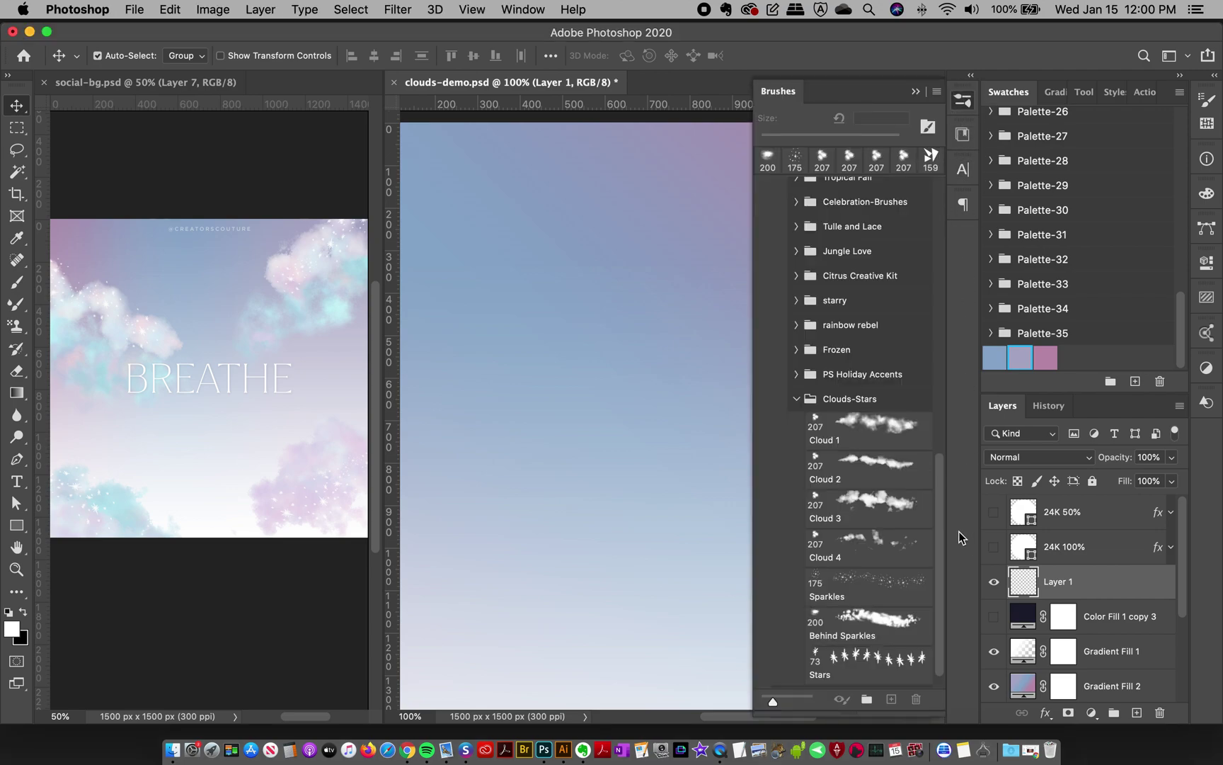
{"action": "scroll", "coordinate": [926, 517], "scroll_direction": "down", "scroll_amount": 1}
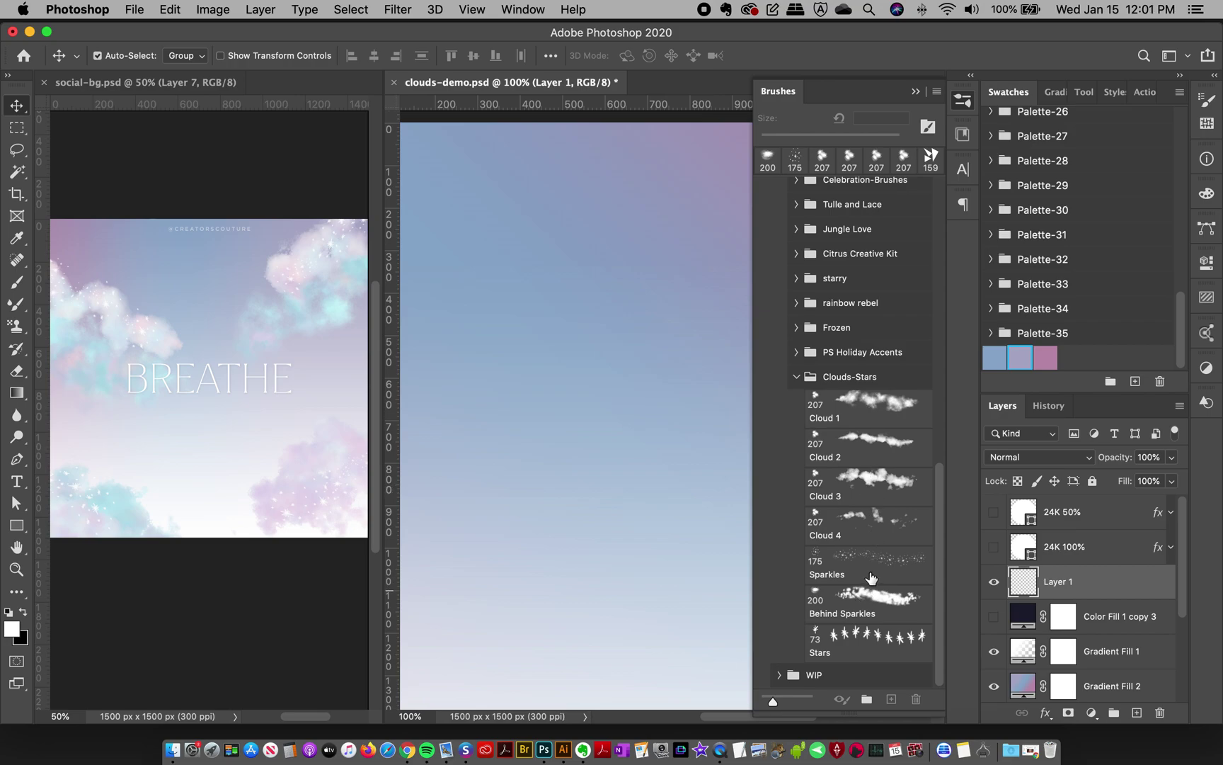
{"action": "left_click", "coordinate": [15, 327]}
{"action": "left_click", "coordinate": [584, 57]}
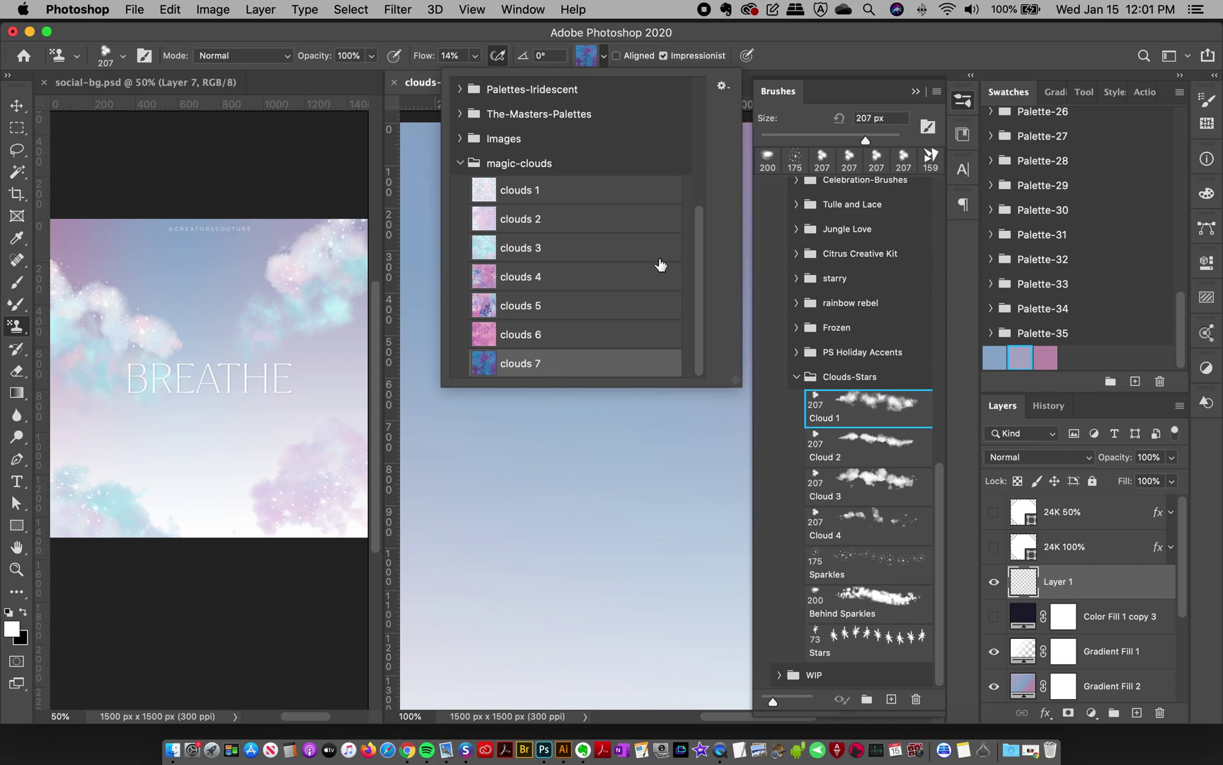
{"action": "left_click", "coordinate": [728, 29]}
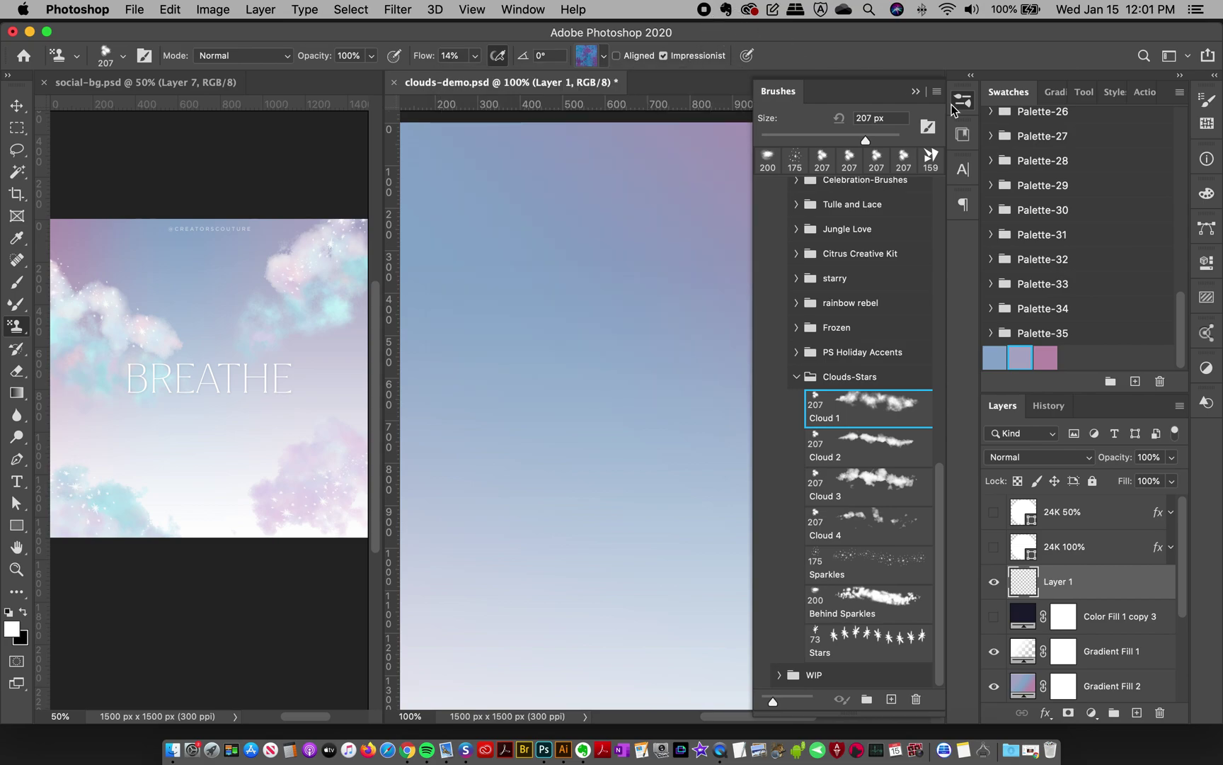
{"action": "left_click", "coordinate": [967, 104]}
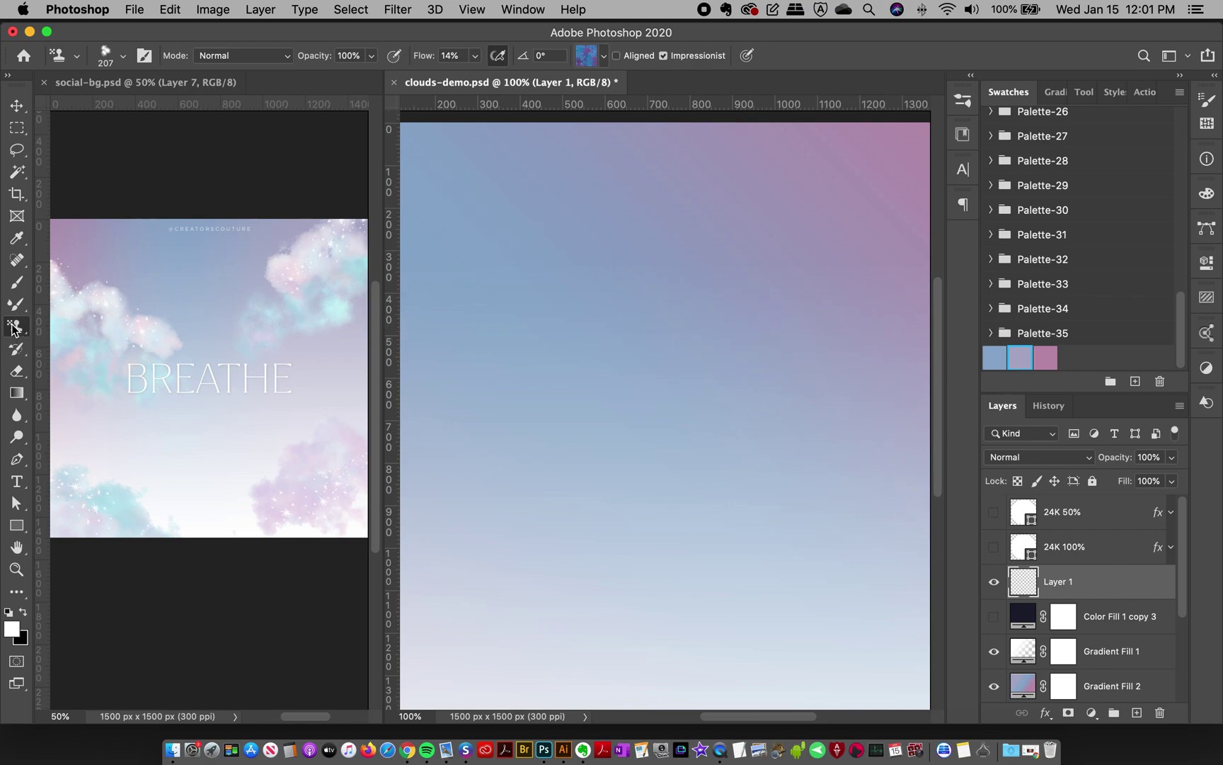
- Select the Pattern Stamp tool, adjust the Cloud 1 brush and choose the clouds 3 pattern
{"action": "left_click_drag", "start_coordinate": [12, 328], "coordinate": [81, 332]}
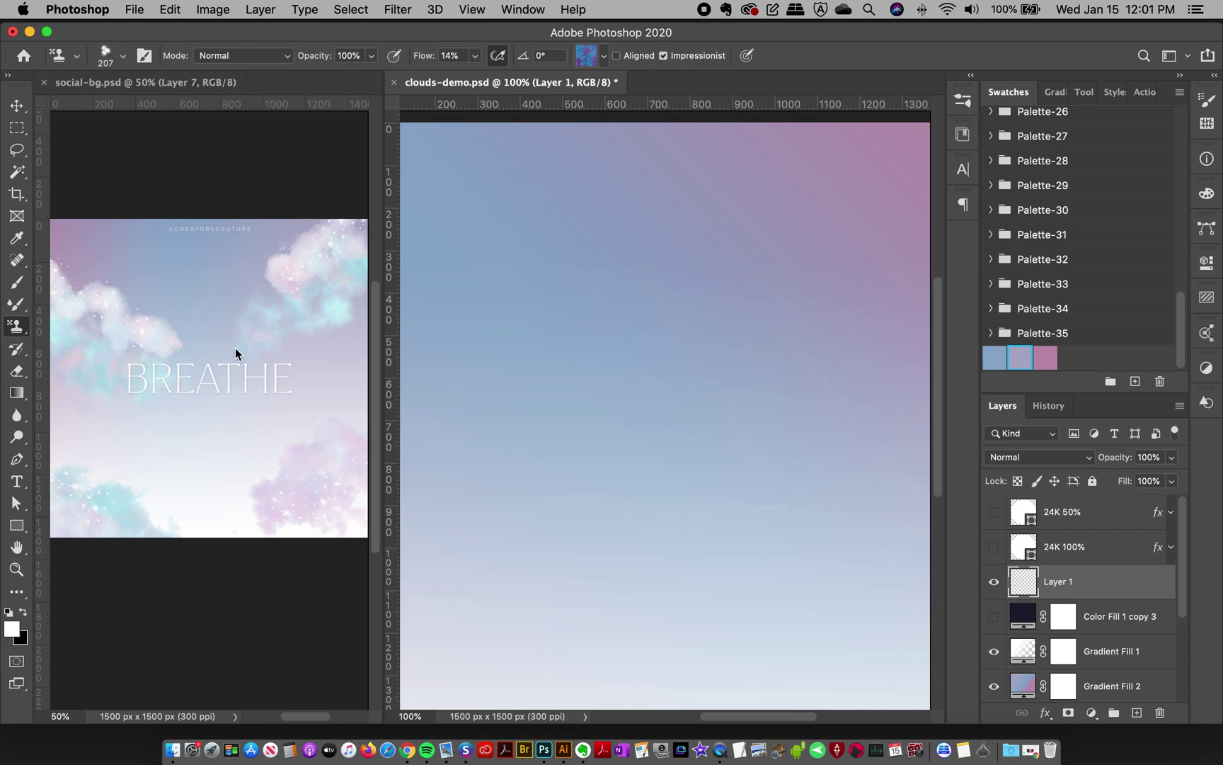
{"action": "left_click", "coordinate": [965, 108]}
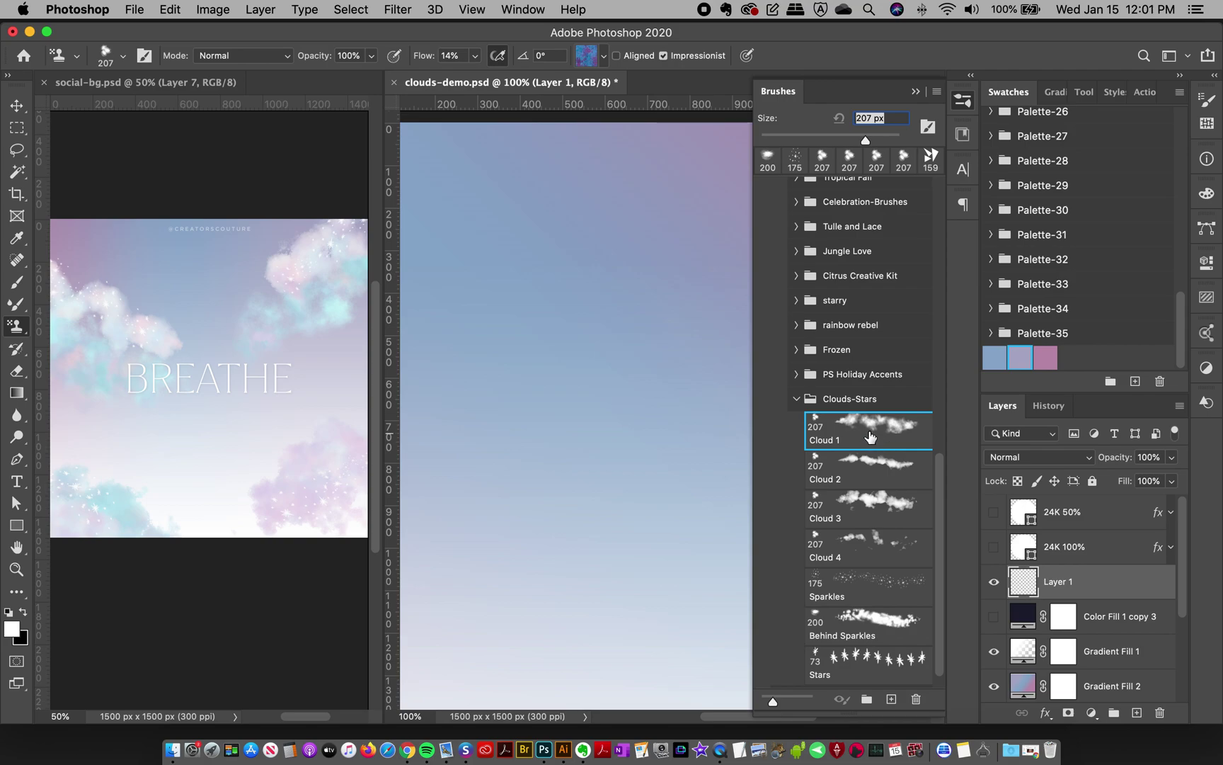
{"action": "left_click_drag", "start_coordinate": [944, 500], "coordinate": [941, 517]}
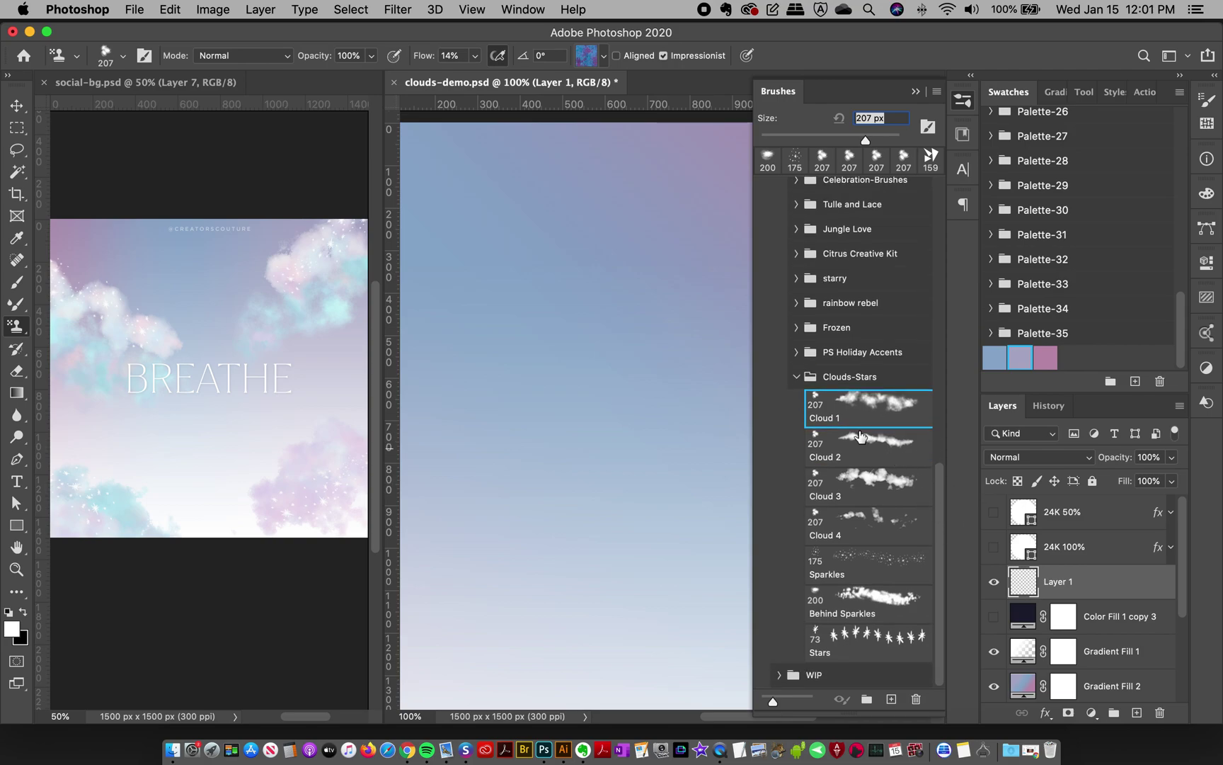
{"action": "left_click", "coordinate": [964, 102]}
{"action": "left_click", "coordinate": [587, 59]}
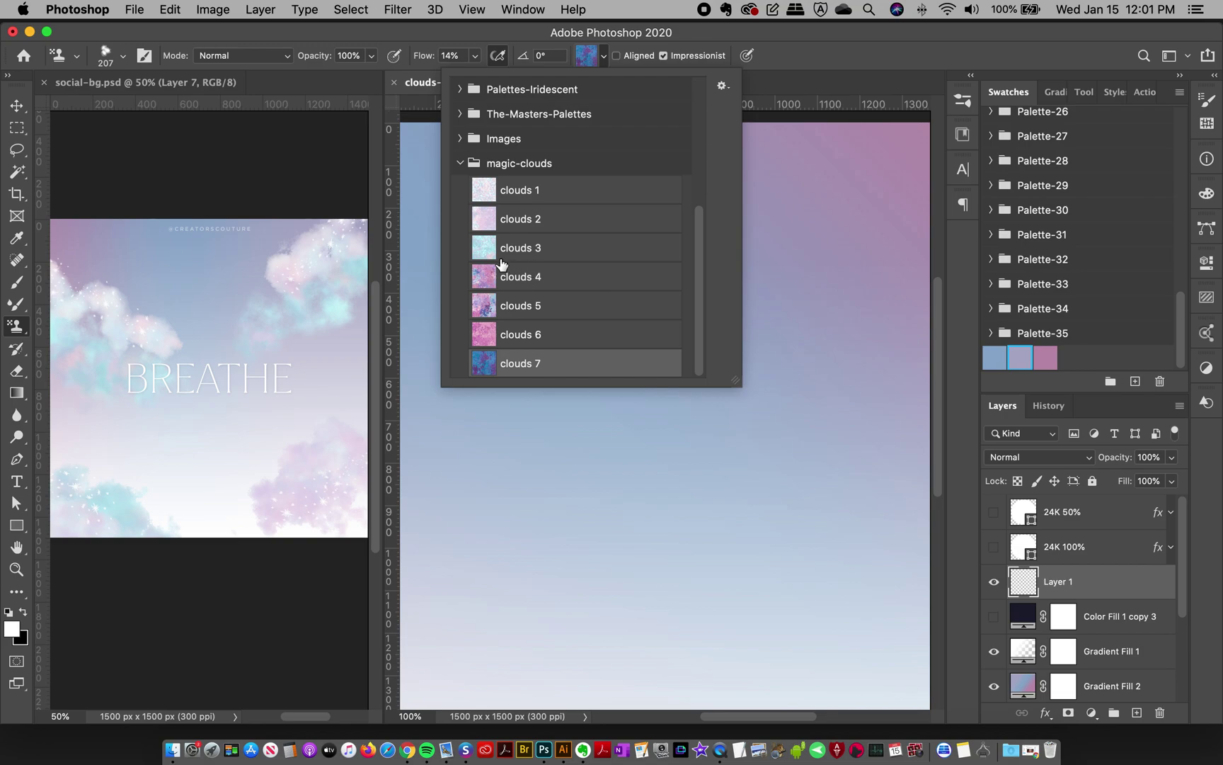
{"action": "left_click", "coordinate": [533, 249]}
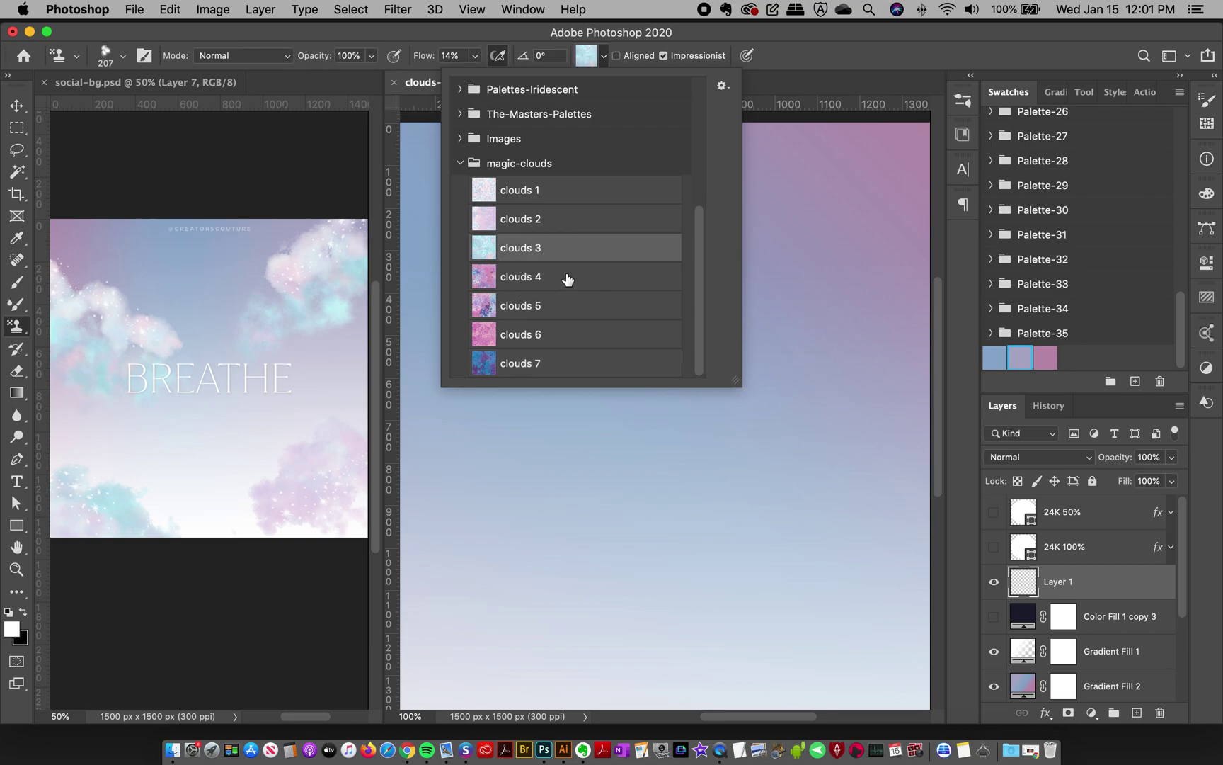
{"action": "left_click", "coordinate": [793, 55]}
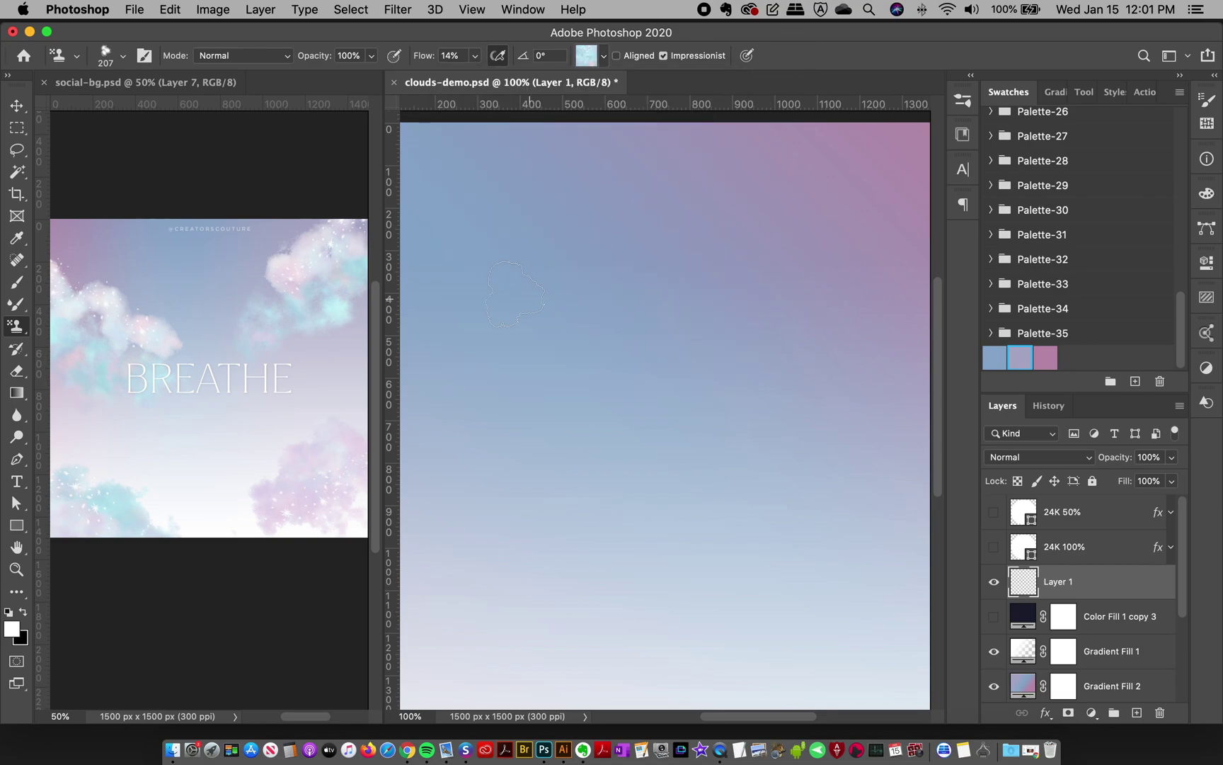
- Stamp a soft teal cloud band across the sky on Layer 1, then add Layer 2
{"action": "mouse_move", "coordinate": [464, 287]}
{"action": "left_mouse_down"}
{"action": "mouse_move", "coordinate": [528, 283]}
{"action": "mouse_move", "coordinate": [517, 328]}
{"action": "mouse_move", "coordinate": [453, 339]}
{"action": "mouse_move", "coordinate": [627, 355]}
{"action": "mouse_move", "coordinate": [592, 345]}
{"action": "mouse_move", "coordinate": [575, 293]}
{"action": "mouse_move", "coordinate": [644, 346]}
{"action": "mouse_move", "coordinate": [776, 374]}
{"action": "mouse_move", "coordinate": [566, 393]}
{"action": "mouse_move", "coordinate": [516, 377]}
{"action": "mouse_move", "coordinate": [431, 408]}
{"action": "left_mouse_up"}
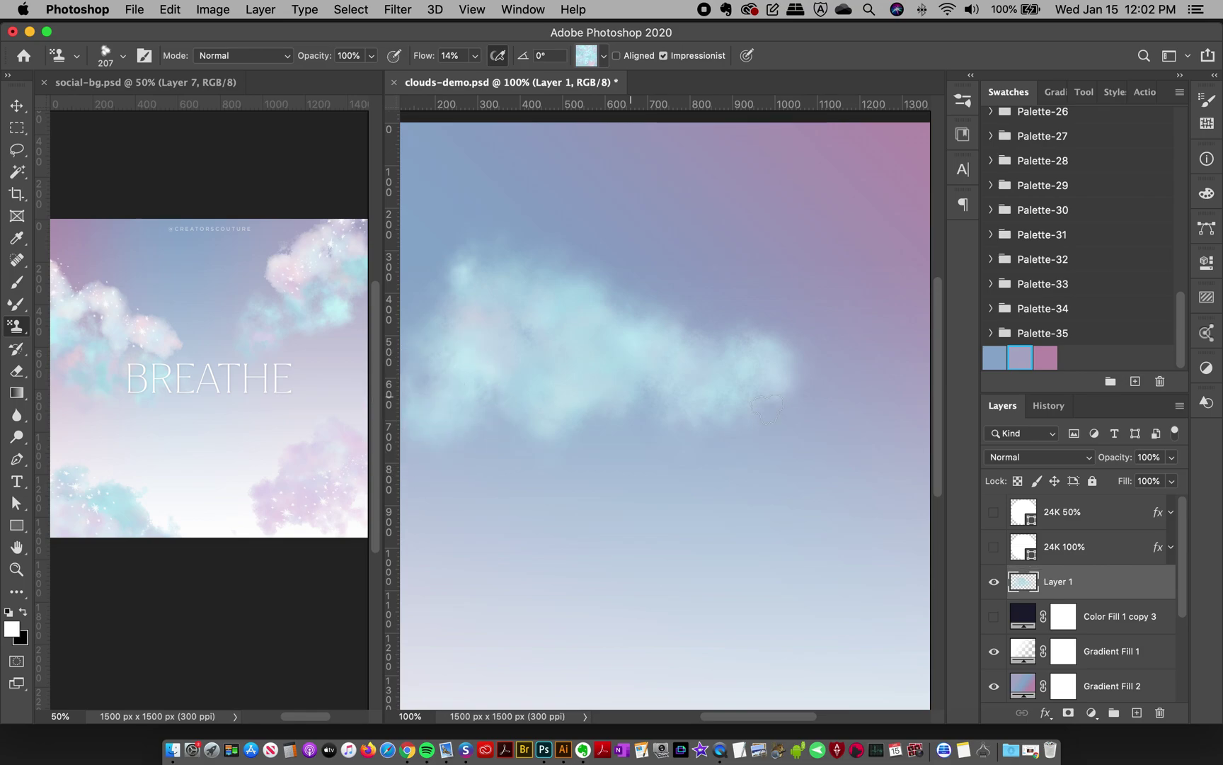
{"action": "mouse_move", "coordinate": [778, 401]}
{"action": "left_mouse_down"}
{"action": "mouse_move", "coordinate": [823, 404]}
{"action": "mouse_move", "coordinate": [866, 403]}
{"action": "mouse_move", "coordinate": [873, 391]}
{"action": "mouse_move", "coordinate": [838, 386]}
{"action": "mouse_move", "coordinate": [897, 380]}
{"action": "left_mouse_up"}
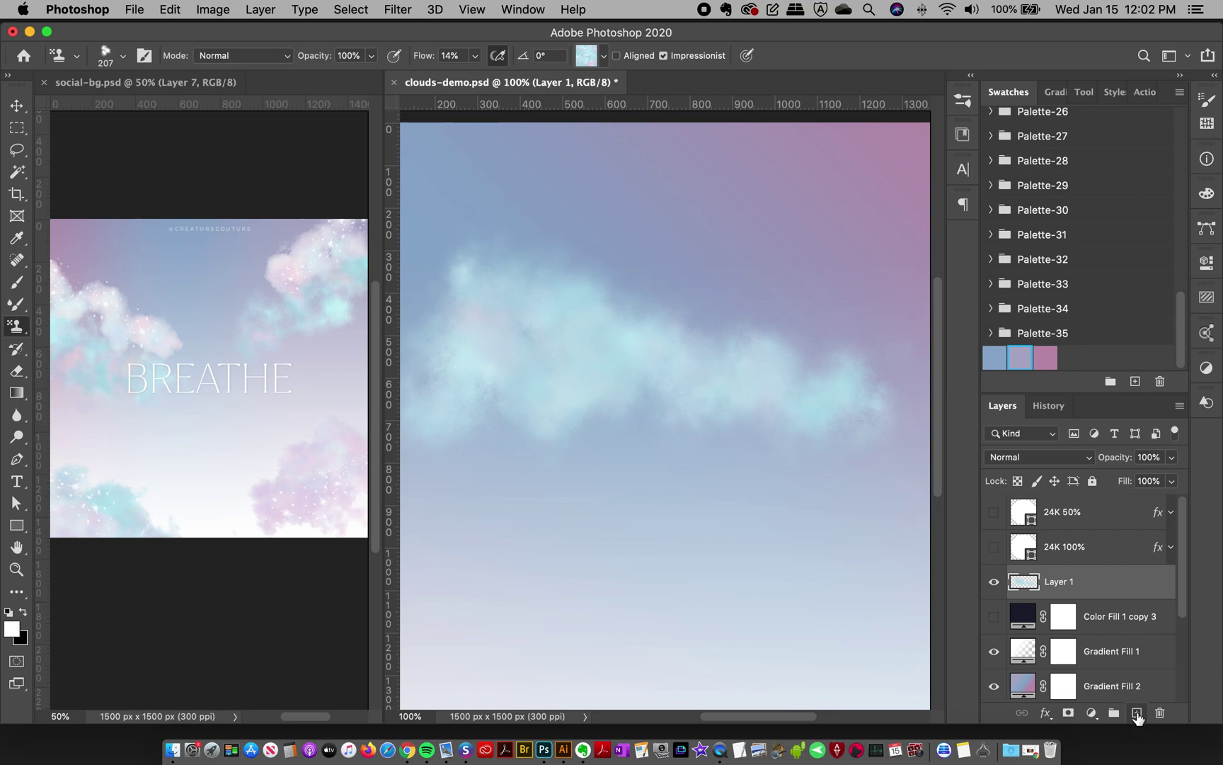
{"action": "left_click", "coordinate": [1136, 714]}
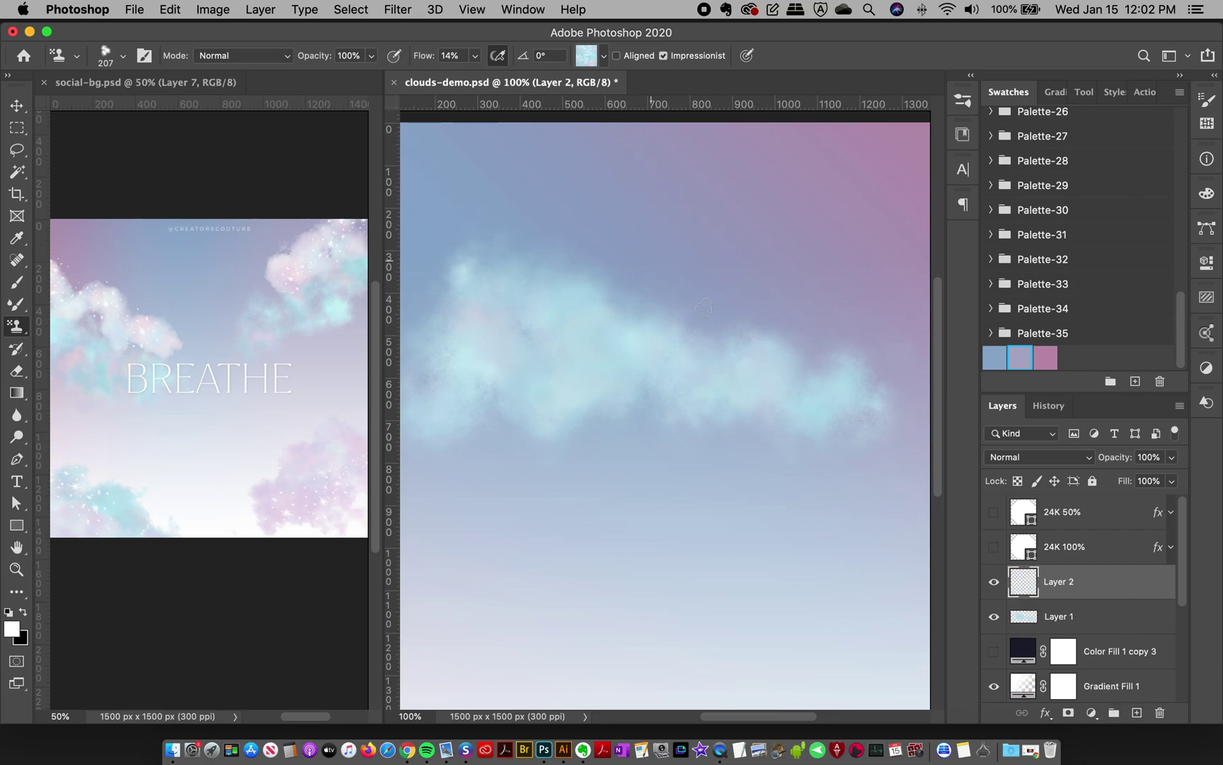
- Raise the stamp flow to 100% and paint a second cloud in the lower sky
{"action": "left_click", "coordinate": [963, 100]}
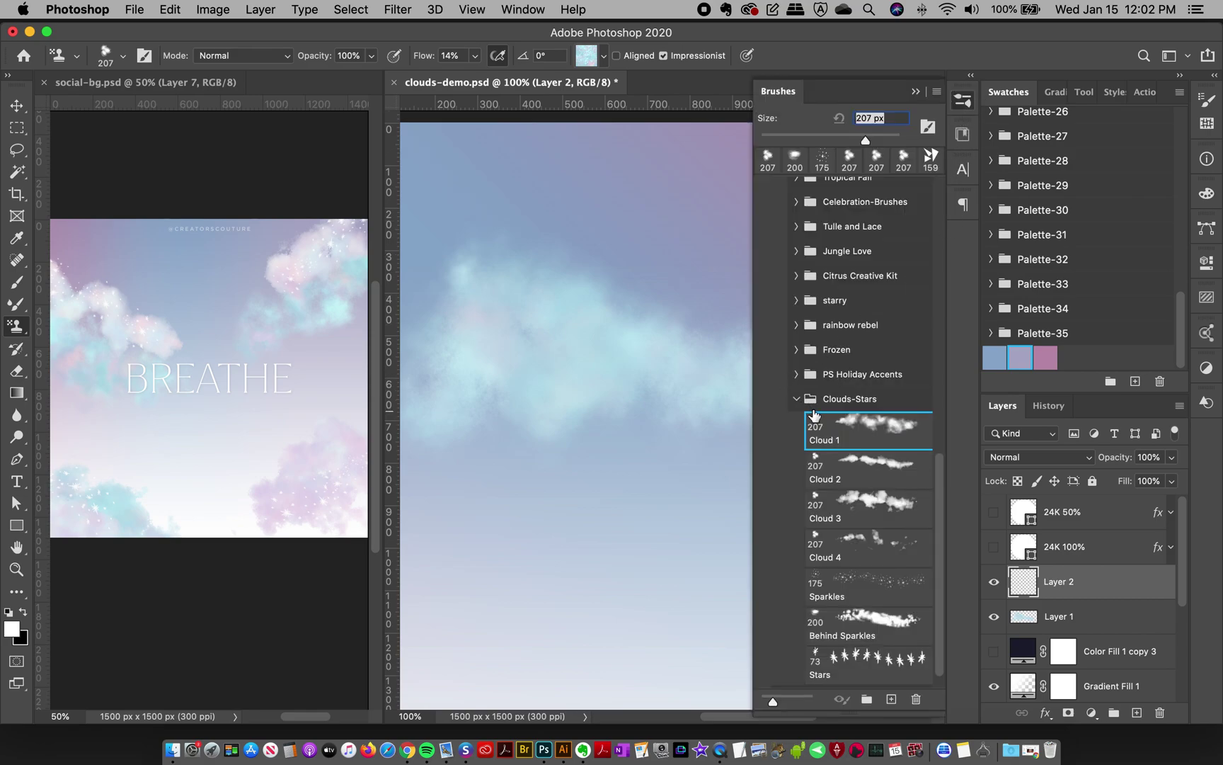
{"action": "left_click", "coordinate": [963, 99]}
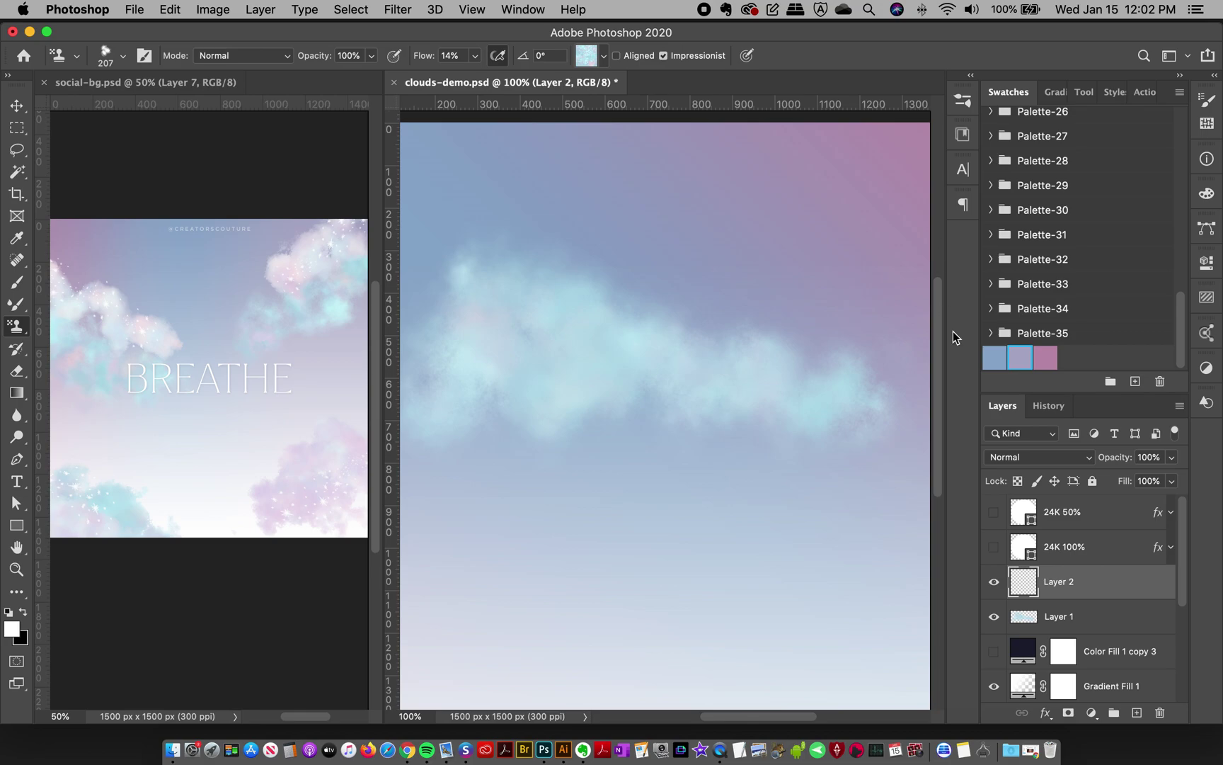
{"action": "left_click", "coordinate": [963, 100]}
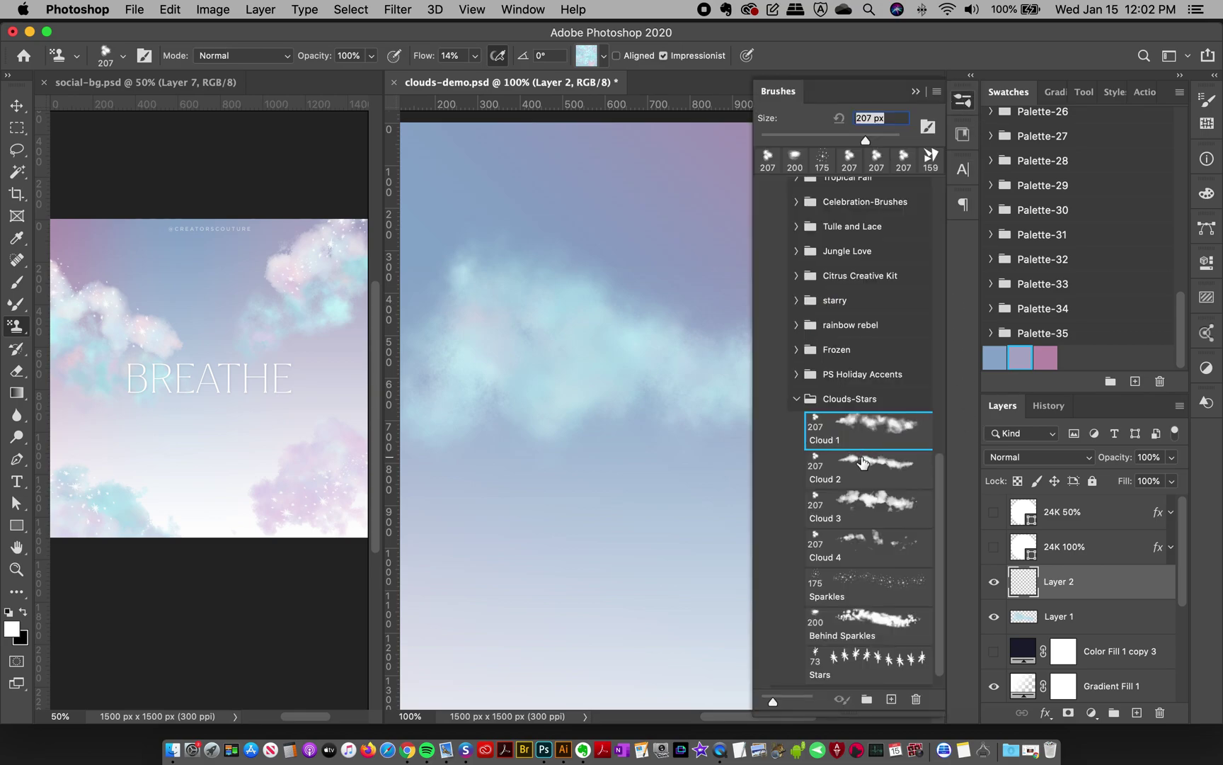
{"action": "left_click", "coordinate": [476, 55]}
{"action": "left_click_drag", "start_coordinate": [473, 76], "coordinate": [542, 76]}
{"action": "left_click", "coordinate": [963, 100]}
{"action": "mouse_move", "coordinate": [467, 521]}
{"action": "left_mouse_down"}
{"action": "mouse_move", "coordinate": [478, 556]}
{"action": "mouse_move", "coordinate": [699, 574]}
{"action": "mouse_move", "coordinate": [797, 607]}
{"action": "mouse_move", "coordinate": [549, 581]}
{"action": "mouse_move", "coordinate": [468, 605]}
{"action": "mouse_move", "coordinate": [730, 604]}
{"action": "mouse_move", "coordinate": [829, 624]}
{"action": "left_mouse_up"}
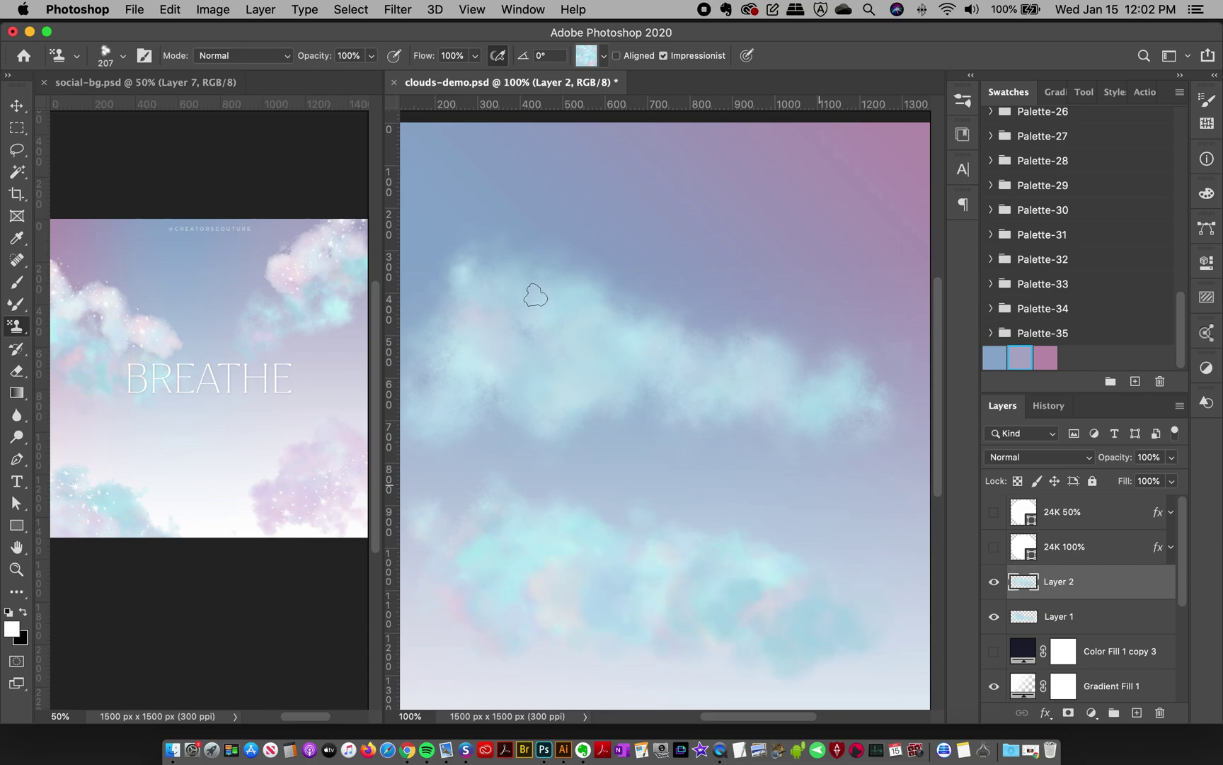
- Undo the lower cloud and clear all content from Layer 1
{"action": "key", "text": "super+d"}
{"action": "key", "text": "super+z"}
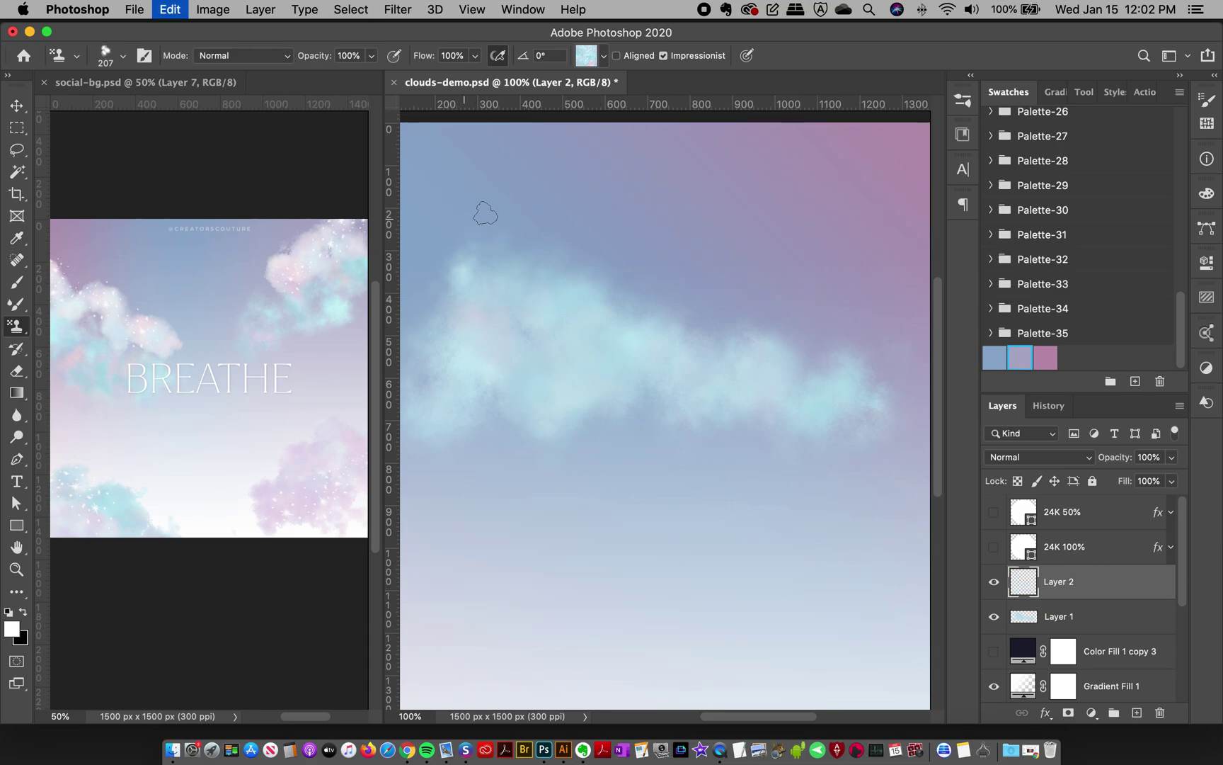
{"action": "left_click", "coordinate": [1062, 627]}
{"action": "key", "text": "super+a"}
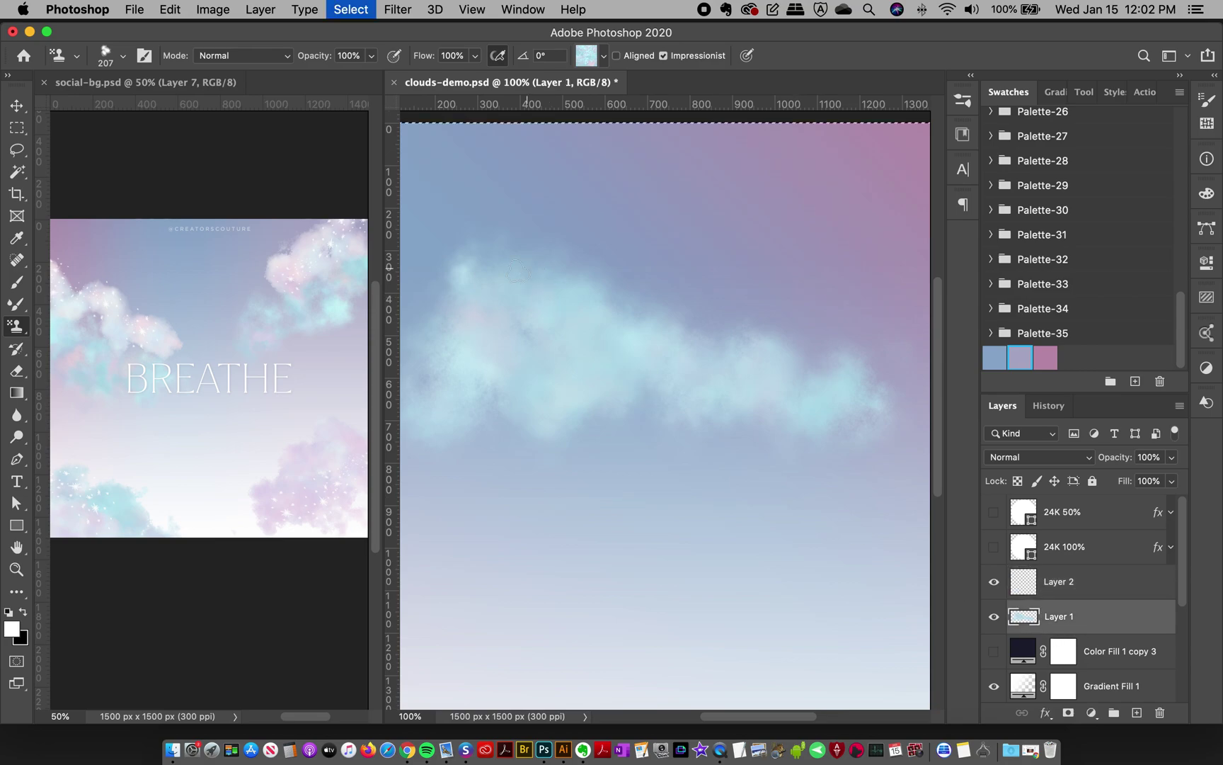
{"action": "key", "text": "Delete"}
- Repaint a puffier teal cloud across the upper sky at 19% flow, undoing the extra strokes
{"action": "mouse_move", "coordinate": [451, 344]}
{"action": "left_mouse_down"}
{"action": "mouse_move", "coordinate": [519, 291]}
{"action": "mouse_move", "coordinate": [561, 338]}
{"action": "mouse_move", "coordinate": [615, 310]}
{"action": "mouse_move", "coordinate": [638, 332]}
{"action": "mouse_move", "coordinate": [743, 346]}
{"action": "mouse_move", "coordinate": [767, 388]}
{"action": "mouse_move", "coordinate": [767, 405]}
{"action": "mouse_move", "coordinate": [673, 398]}
{"action": "mouse_move", "coordinate": [588, 408]}
{"action": "left_mouse_up"}
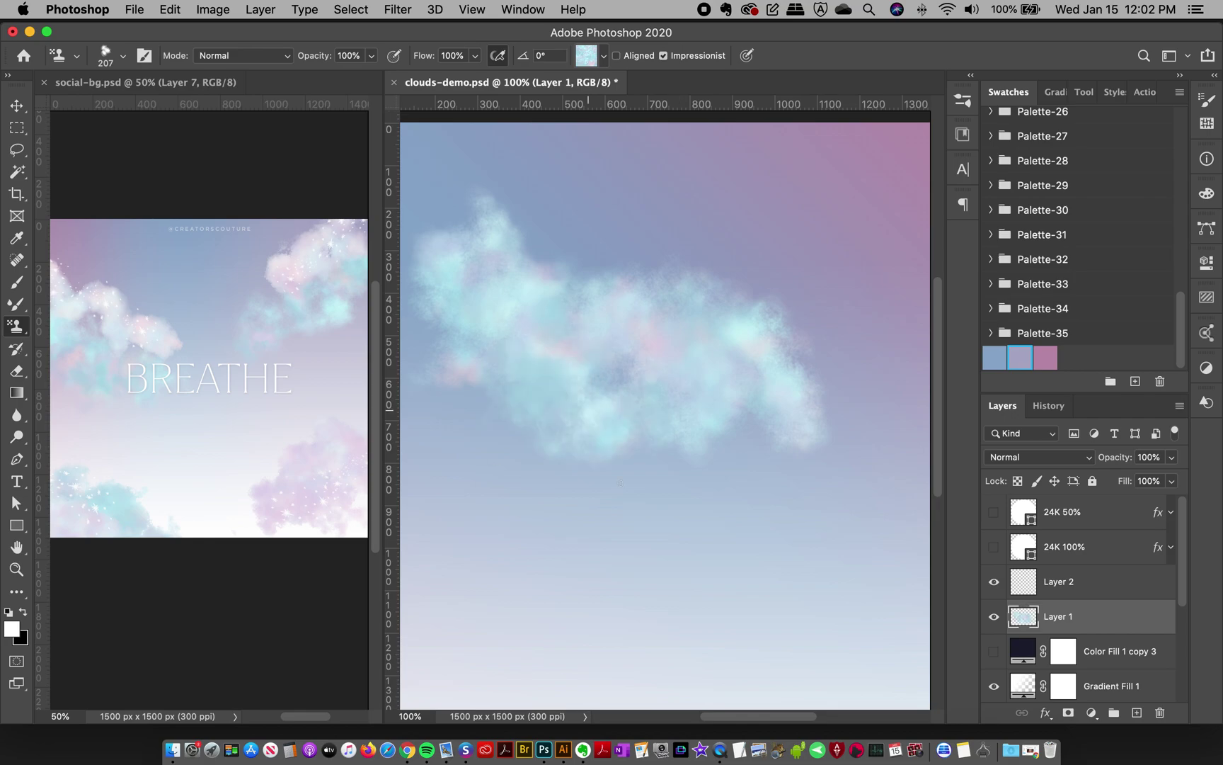
{"action": "key", "text": "super+z"}
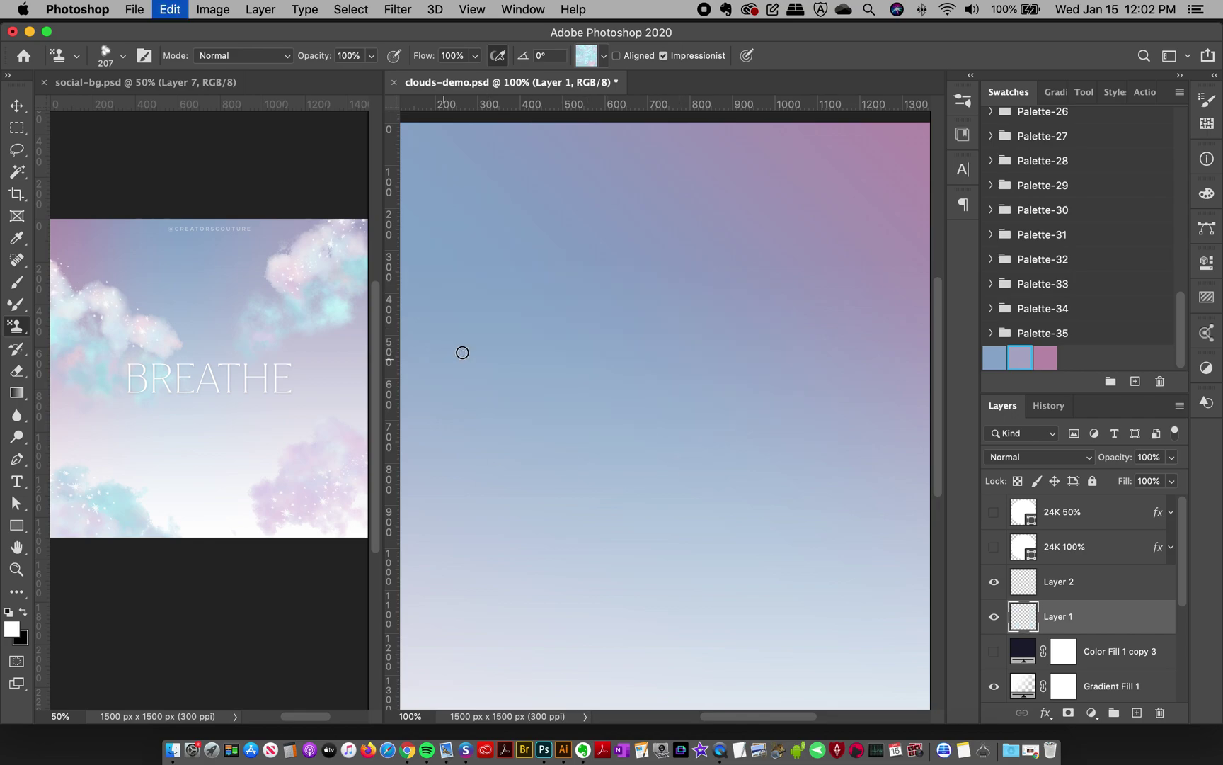
{"action": "mouse_move", "coordinate": [463, 352]}
{"action": "left_mouse_down"}
{"action": "mouse_move", "coordinate": [513, 357]}
{"action": "mouse_move", "coordinate": [569, 335]}
{"action": "mouse_move", "coordinate": [675, 390]}
{"action": "mouse_move", "coordinate": [721, 373]}
{"action": "mouse_move", "coordinate": [862, 388]}
{"action": "left_mouse_up"}
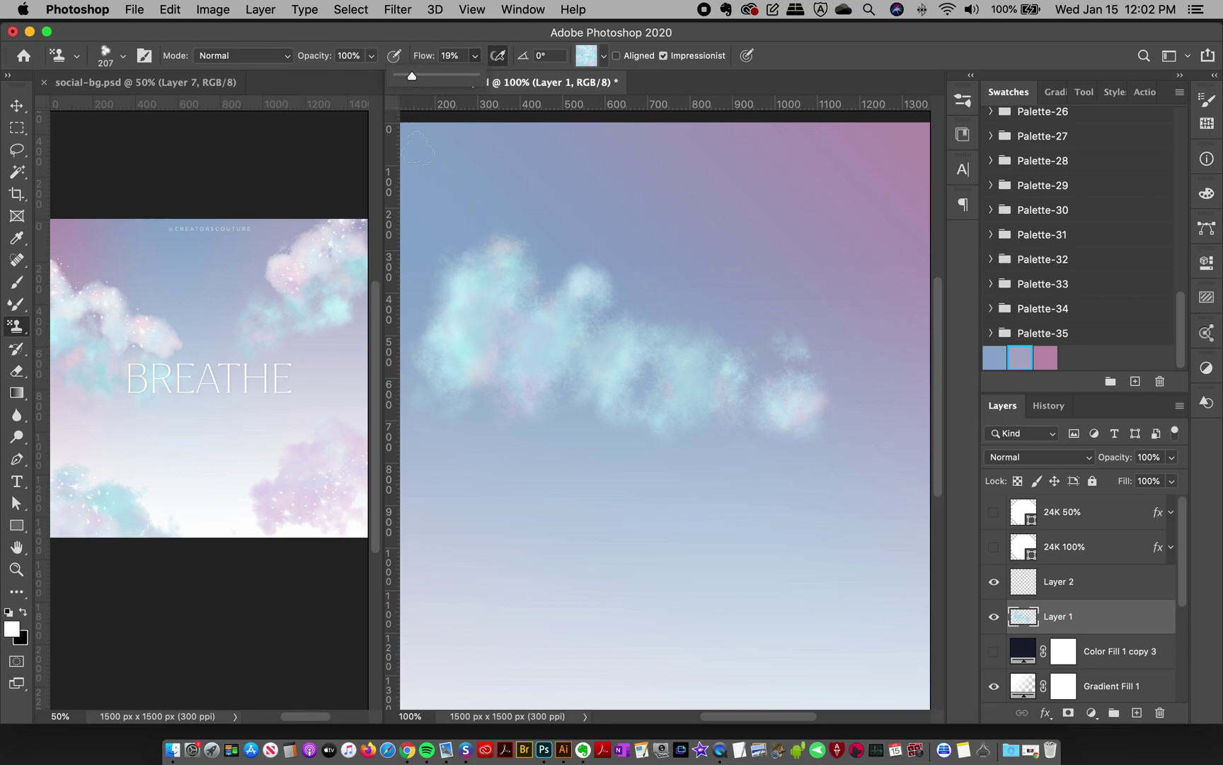
{"action": "mouse_move", "coordinate": [505, 483]}
{"action": "left_mouse_down"}
{"action": "mouse_move", "coordinate": [449, 572]}
{"action": "mouse_move", "coordinate": [462, 596]}
{"action": "mouse_move", "coordinate": [509, 528]}
{"action": "mouse_move", "coordinate": [560, 564]}
{"action": "mouse_move", "coordinate": [686, 548]}
{"action": "mouse_move", "coordinate": [749, 574]}
{"action": "left_mouse_up"}
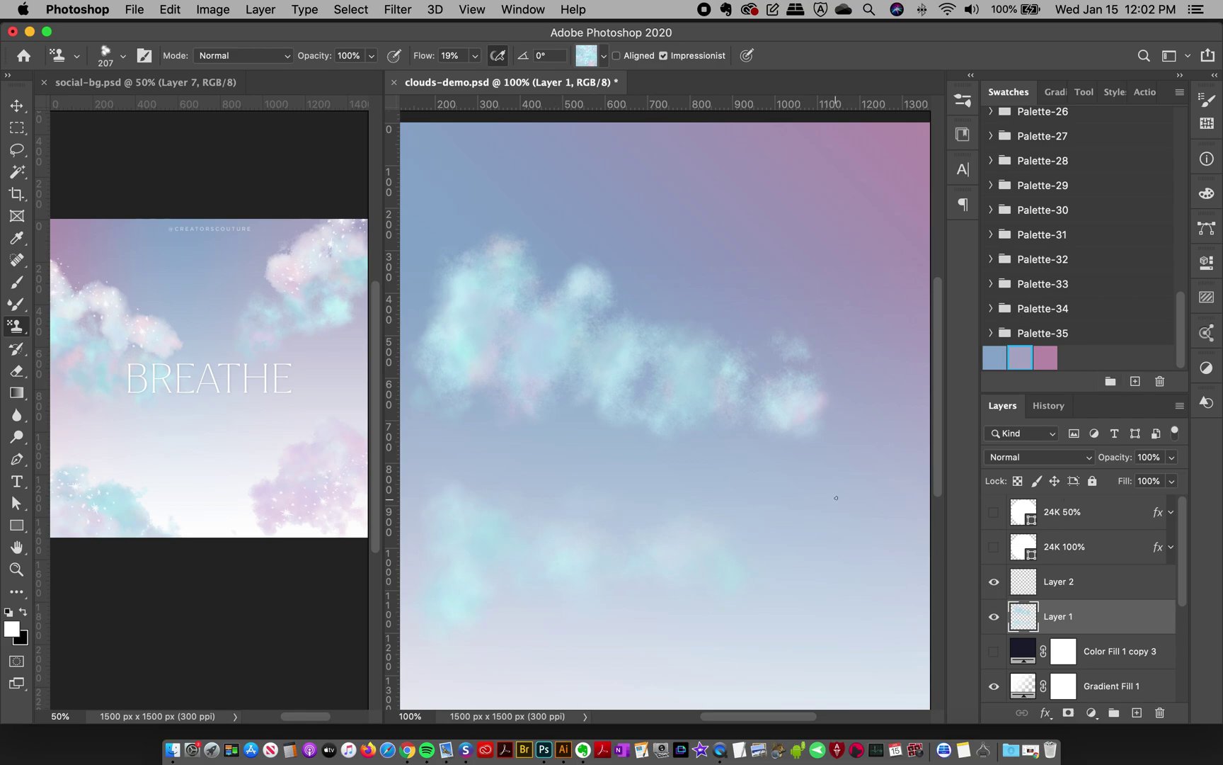
{"action": "key", "text": "super+z"}
- On Layer 2, set the stamp to the Cloud 2 brush, clouds 1 pattern and 100% flow
{"action": "left_click", "coordinate": [1060, 582]}
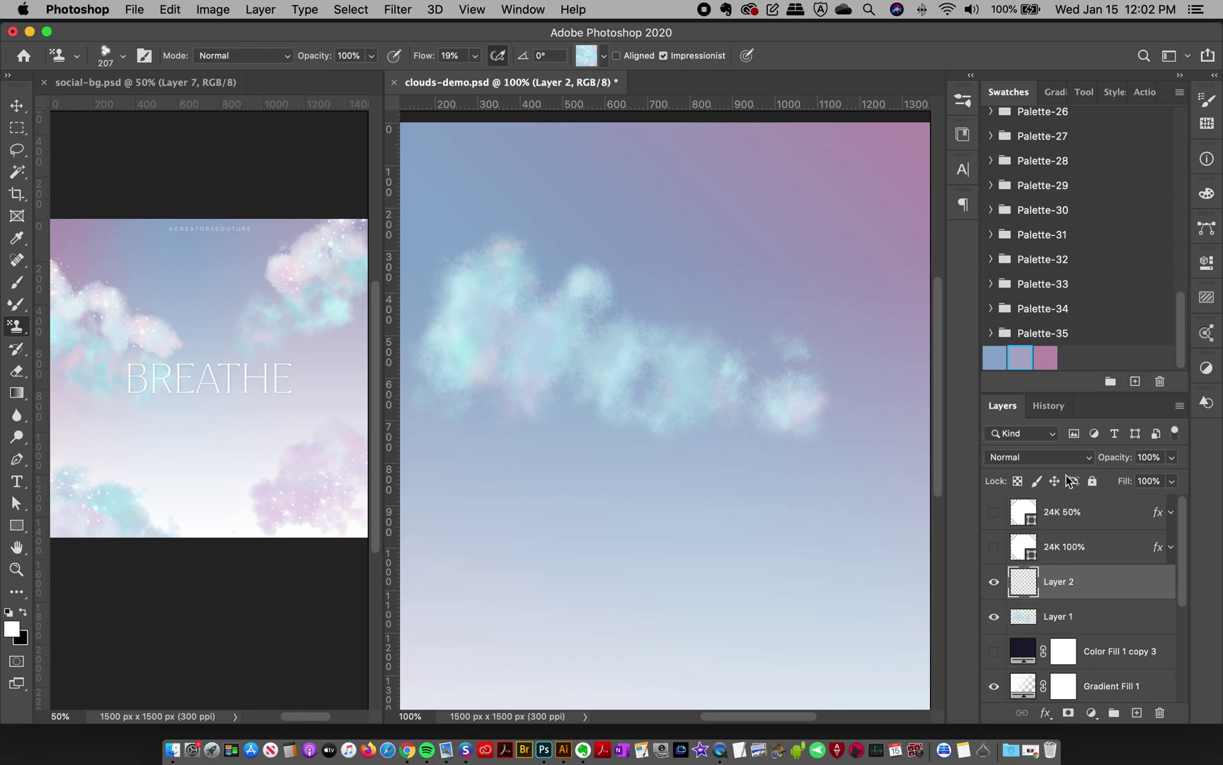
{"action": "left_click", "coordinate": [963, 102]}
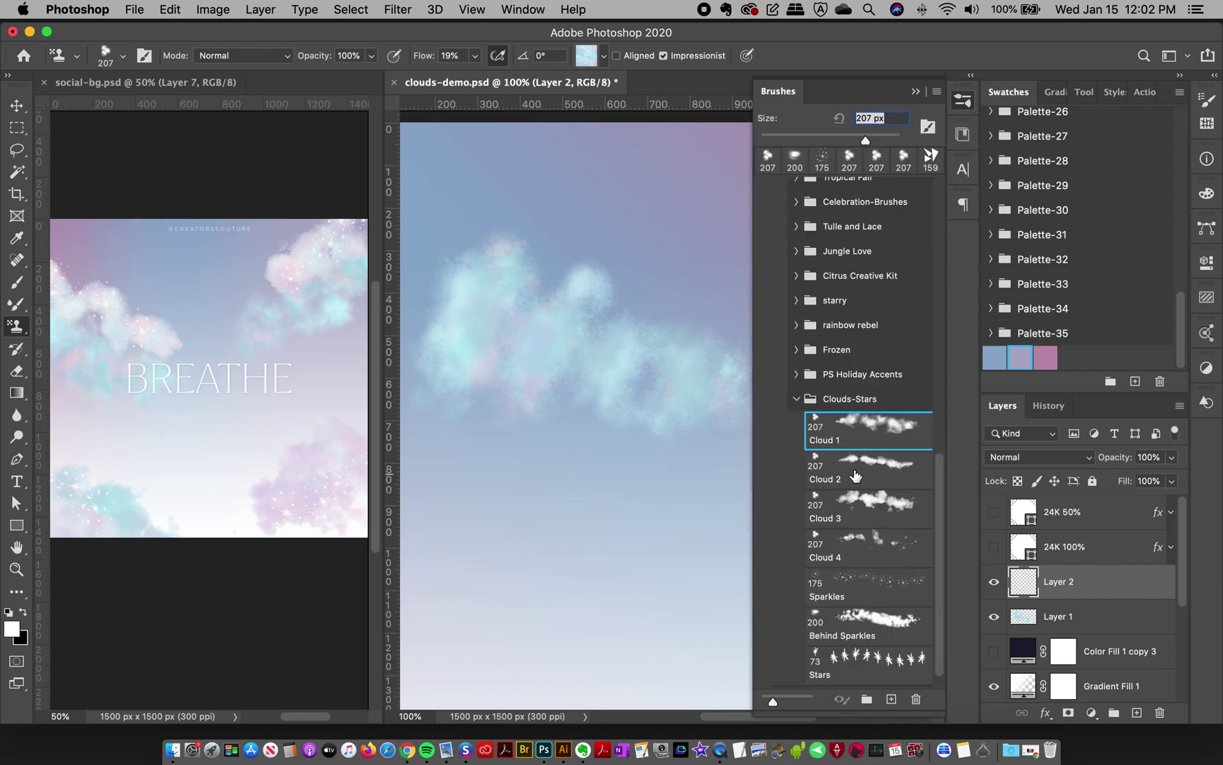
{"action": "left_click", "coordinate": [856, 473]}
{"action": "left_click", "coordinate": [963, 101]}
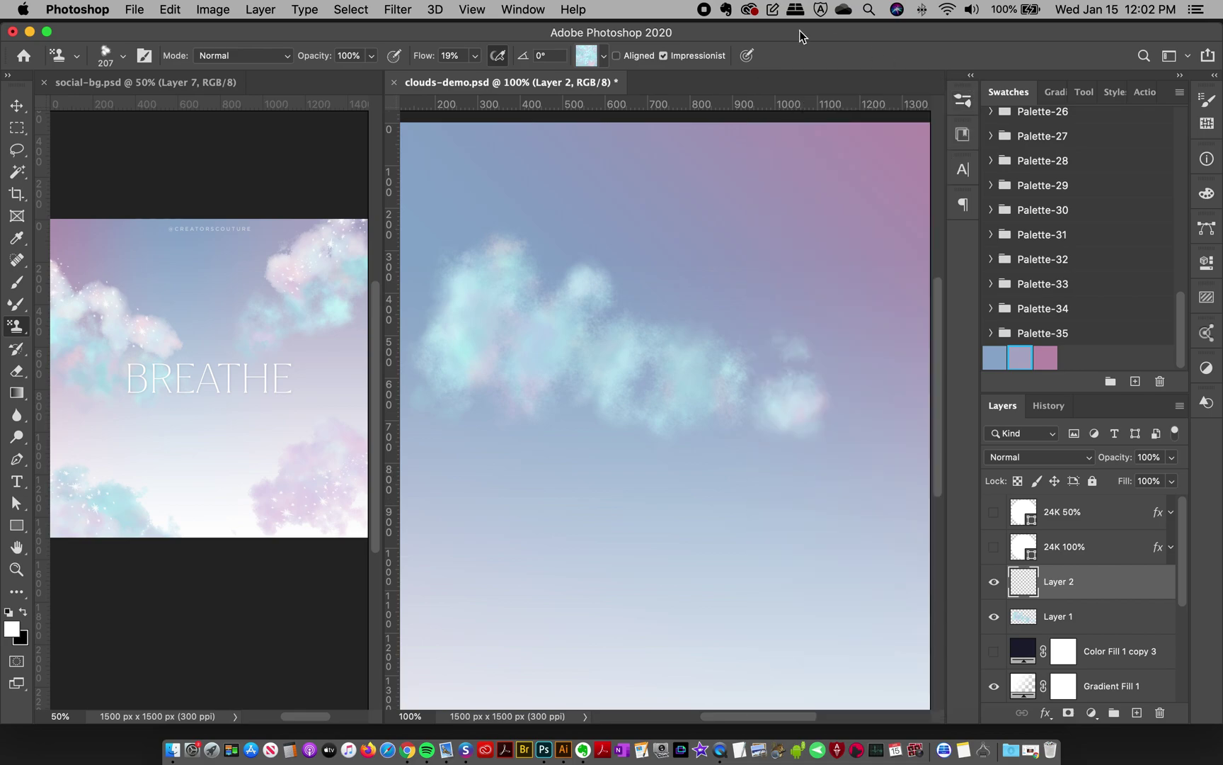
{"action": "left_click", "coordinate": [584, 60]}
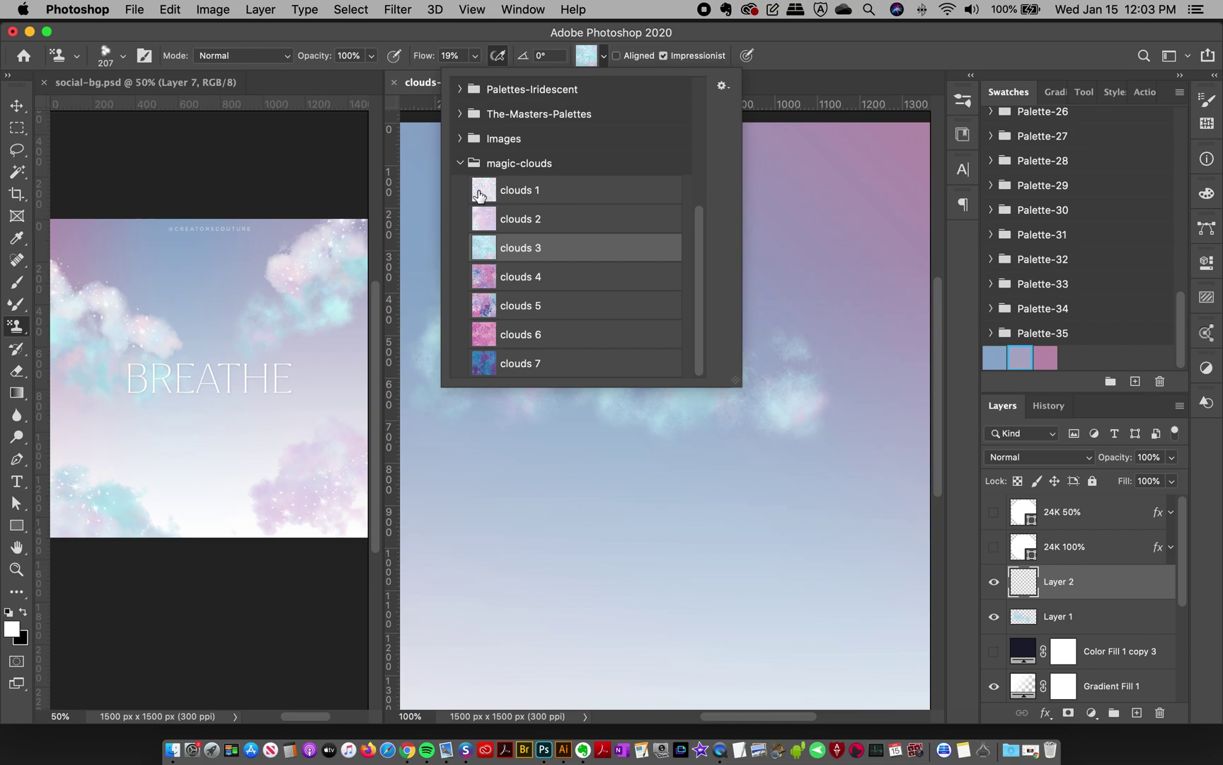
{"action": "left_click", "coordinate": [558, 191]}
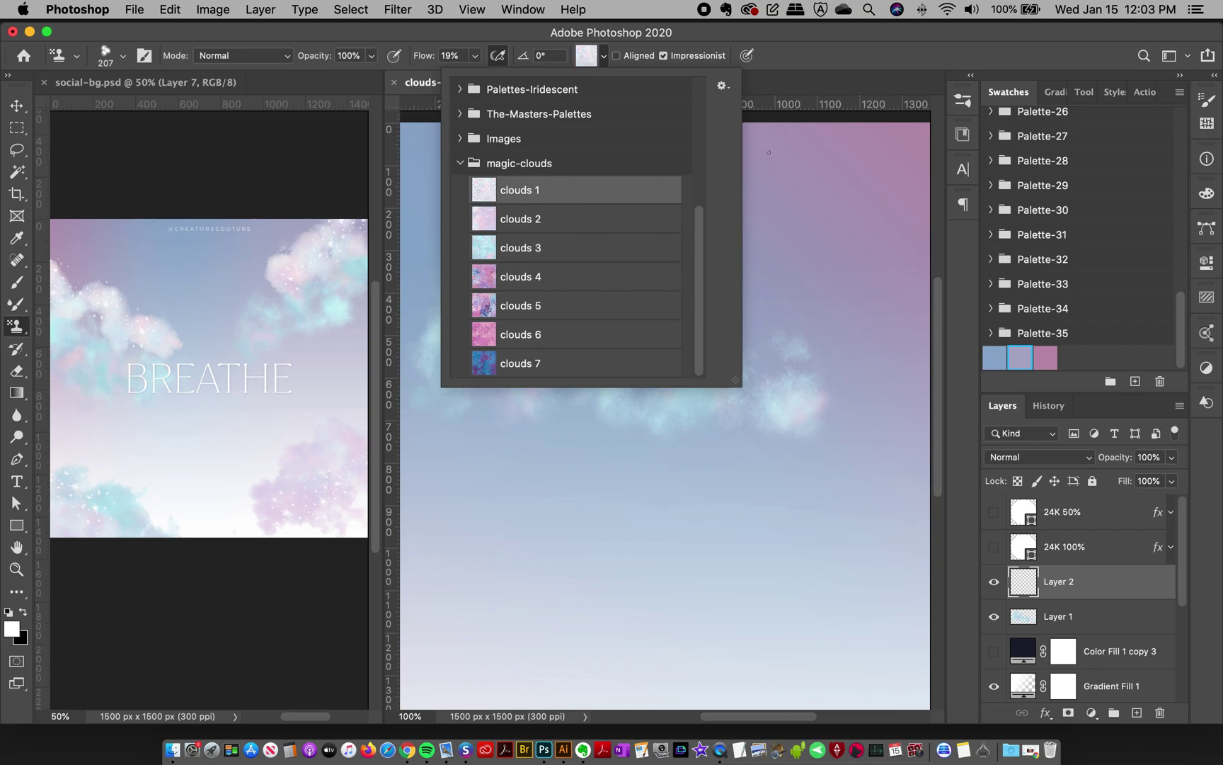
{"action": "left_click", "coordinate": [803, 57]}
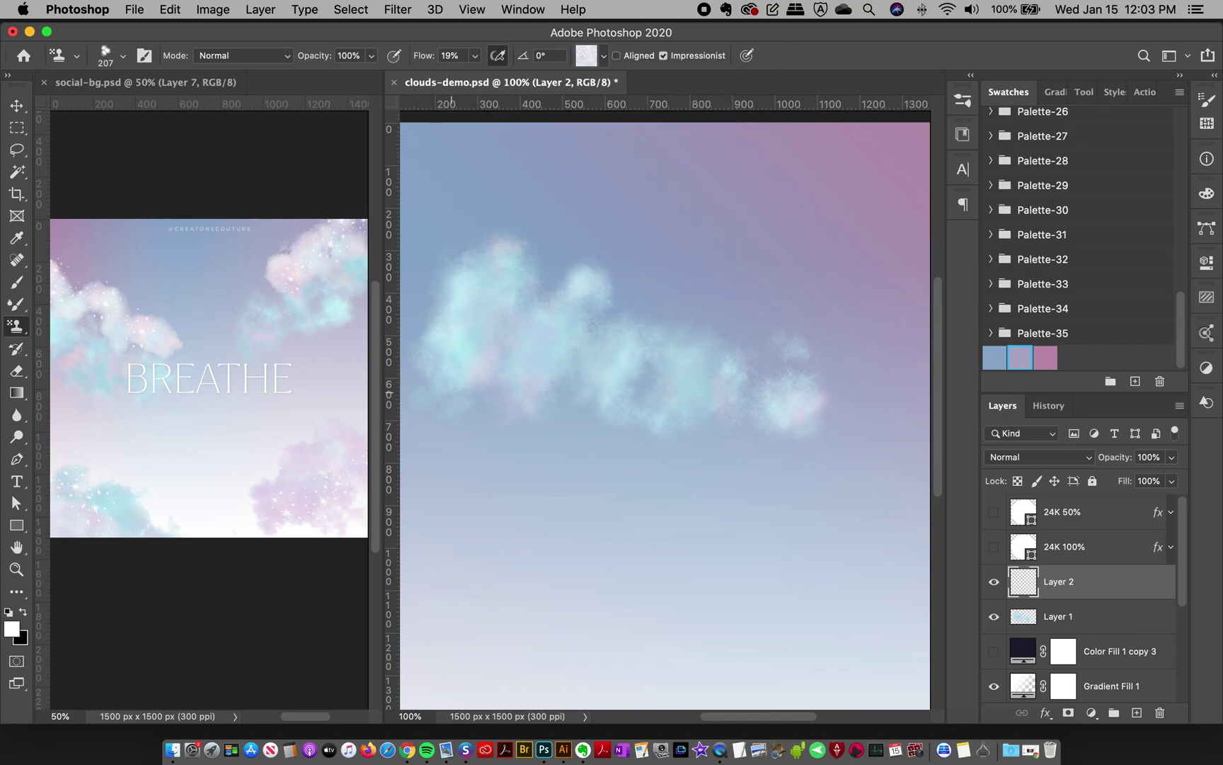
{"action": "left_click_drag", "start_coordinate": [475, 55], "coordinate": [613, 93]}
{"action": "left_click", "coordinate": [779, 49]}
- Paint pale pink-white clouds along the teal band's lower edge and middle, undoing misfires
{"action": "mouse_move", "coordinate": [438, 391]}
{"action": "left_mouse_down"}
{"action": "mouse_move", "coordinate": [488, 365]}
{"action": "mouse_move", "coordinate": [514, 397]}
{"action": "mouse_move", "coordinate": [540, 390]}
{"action": "mouse_move", "coordinate": [548, 453]}
{"action": "mouse_move", "coordinate": [661, 432]}
{"action": "mouse_move", "coordinate": [843, 495]}
{"action": "left_mouse_up"}
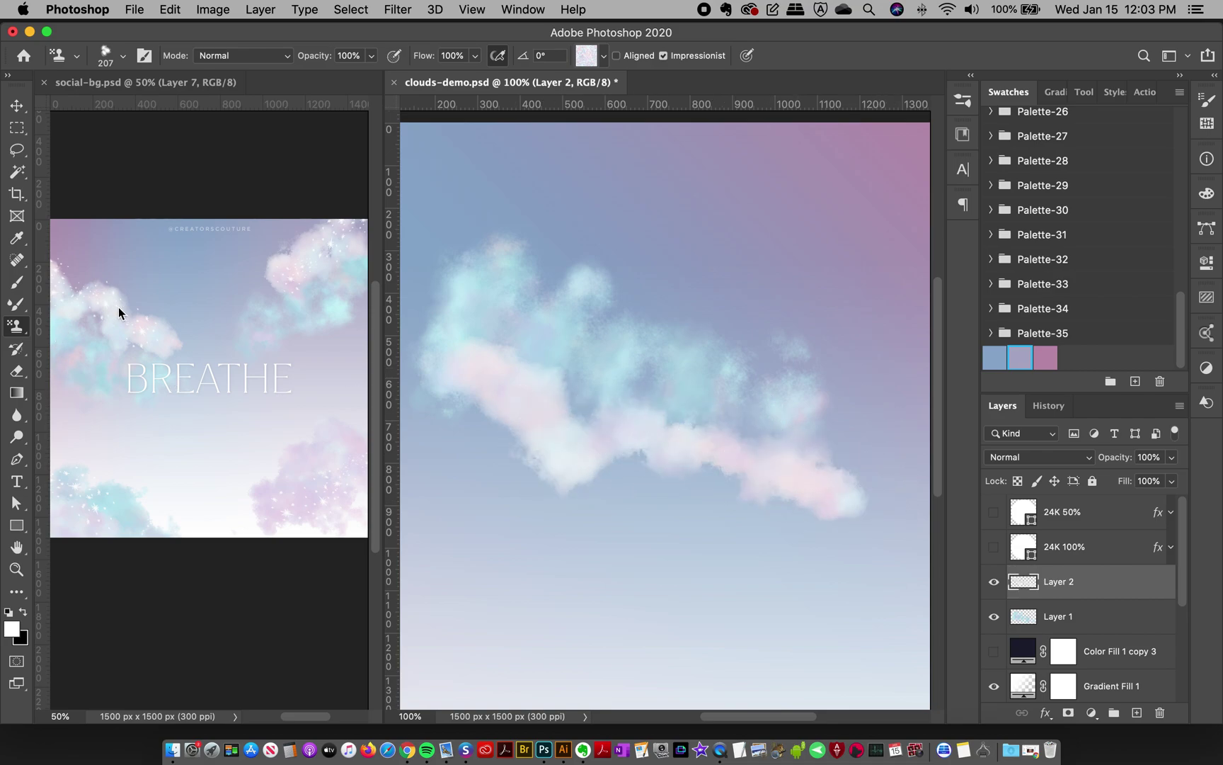
{"action": "mouse_move", "coordinate": [676, 216]}
{"action": "left_mouse_down"}
{"action": "mouse_move", "coordinate": [695, 252]}
{"action": "mouse_move", "coordinate": [730, 233]}
{"action": "mouse_move", "coordinate": [764, 238]}
{"action": "mouse_move", "coordinate": [851, 280]}
{"action": "mouse_move", "coordinate": [919, 263]}
{"action": "left_mouse_up"}
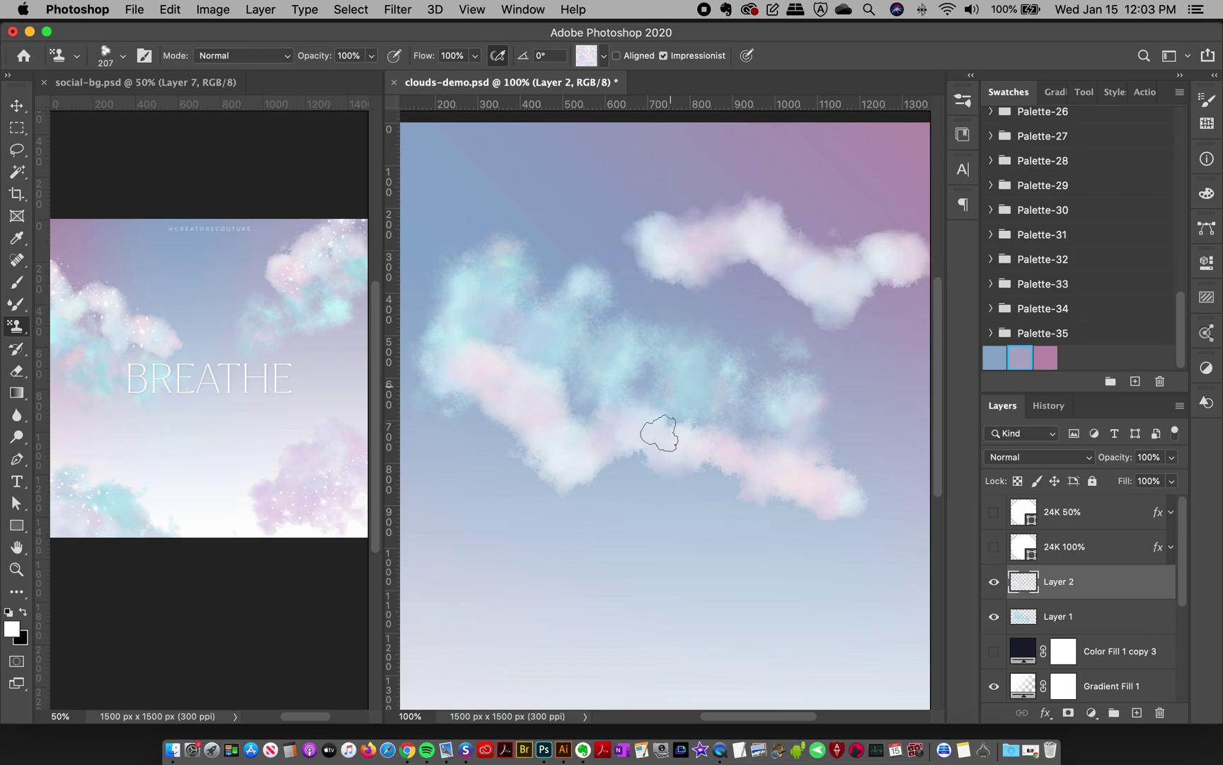
{"action": "key", "text": "super+z"}
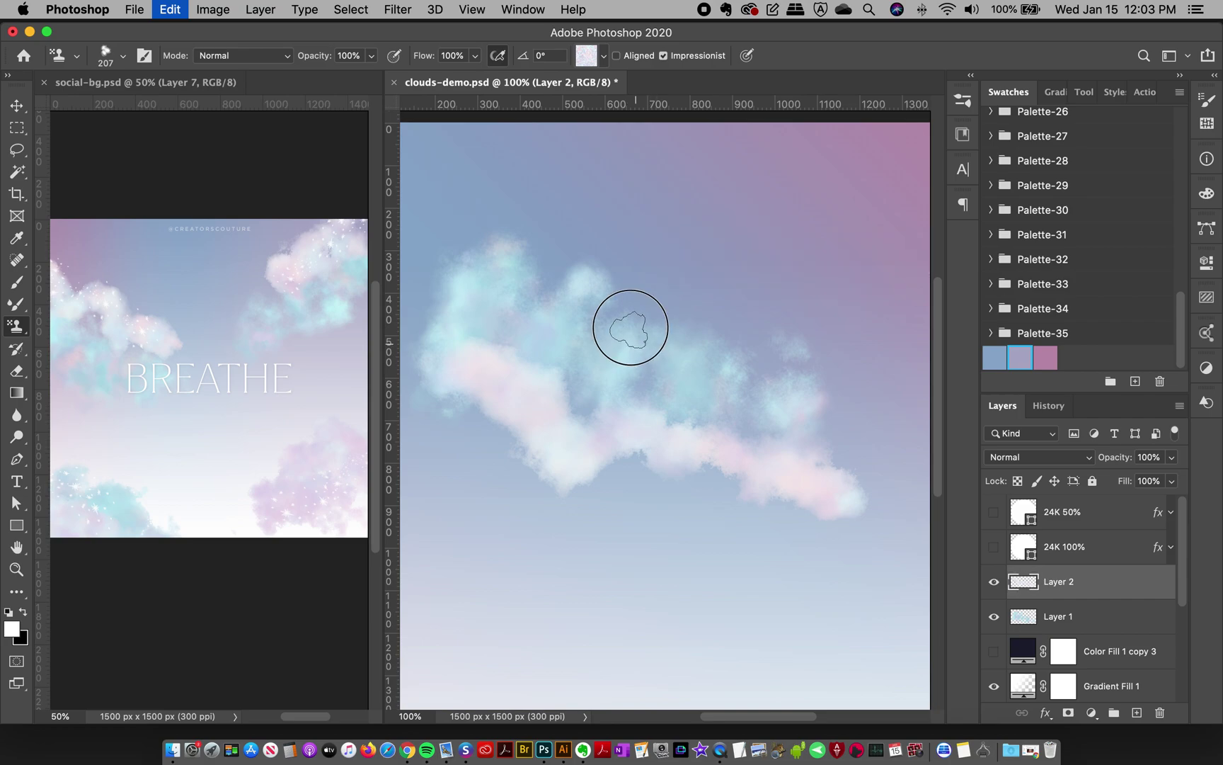
{"action": "left_click_drag", "start_coordinate": [729, 332], "coordinate": [828, 361]}
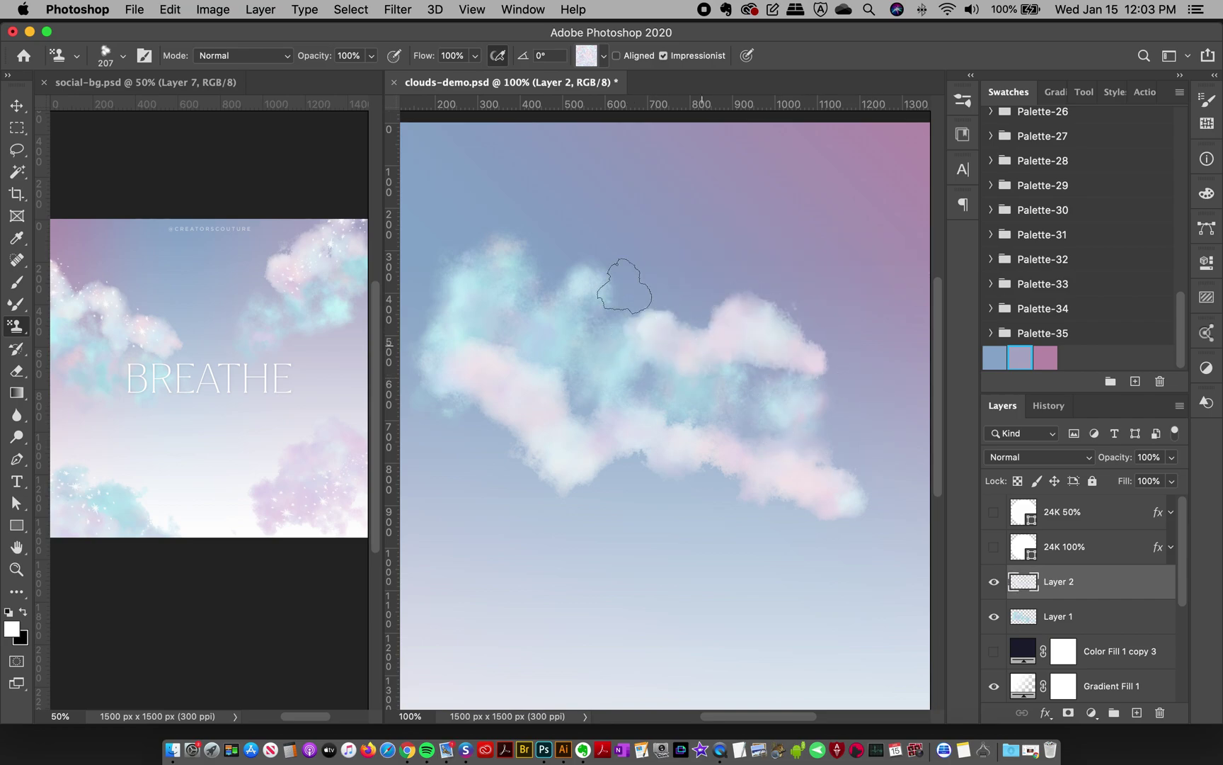
{"action": "key", "text": "super+z"}
{"action": "left_click_drag", "start_coordinate": [661, 305], "coordinate": [747, 317]}
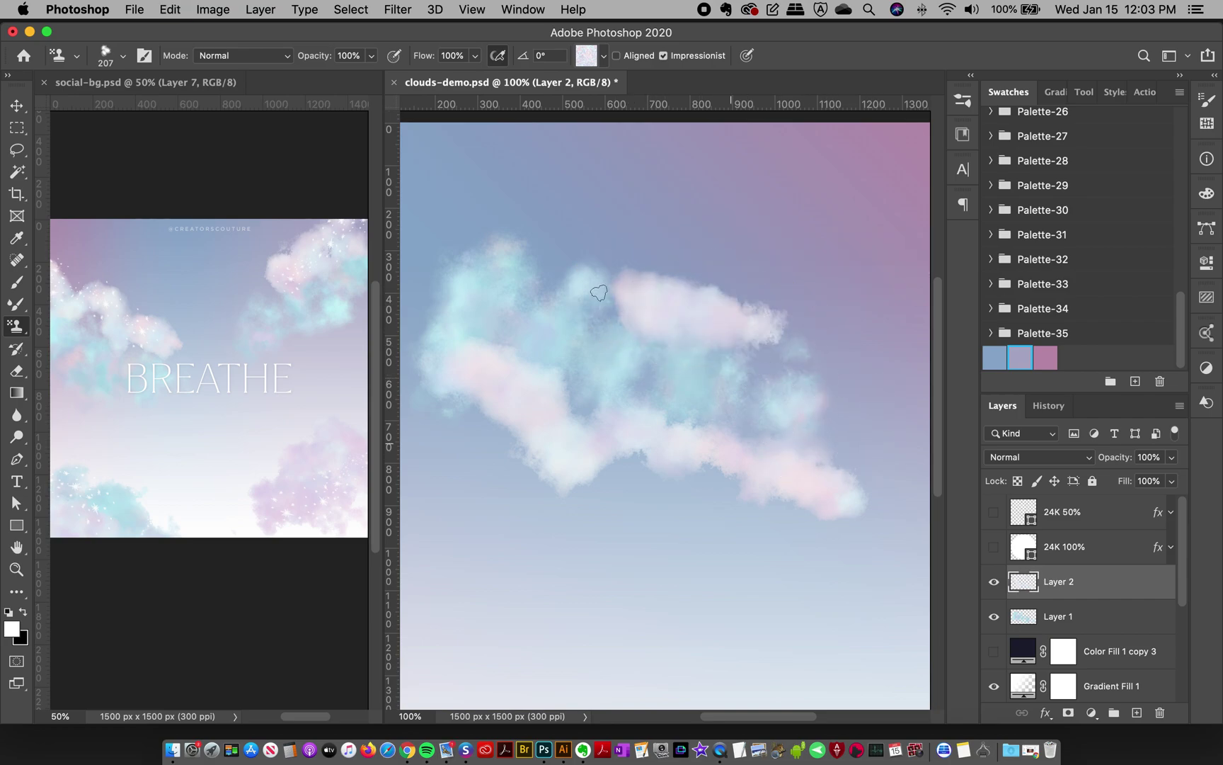
- Add Layer 3 and set the stamp to the Cloud 3 brush with the clouds 5 pattern
{"action": "left_click", "coordinate": [1137, 712]}
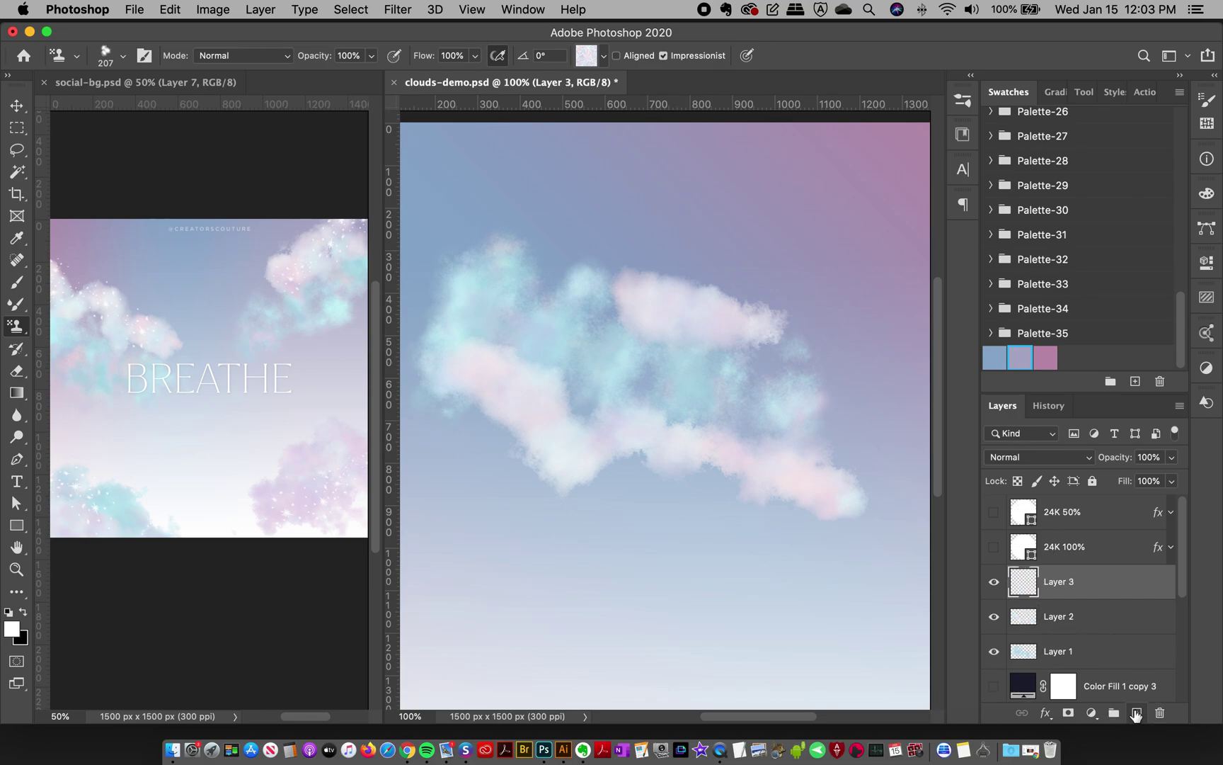
{"action": "left_click", "coordinate": [963, 103]}
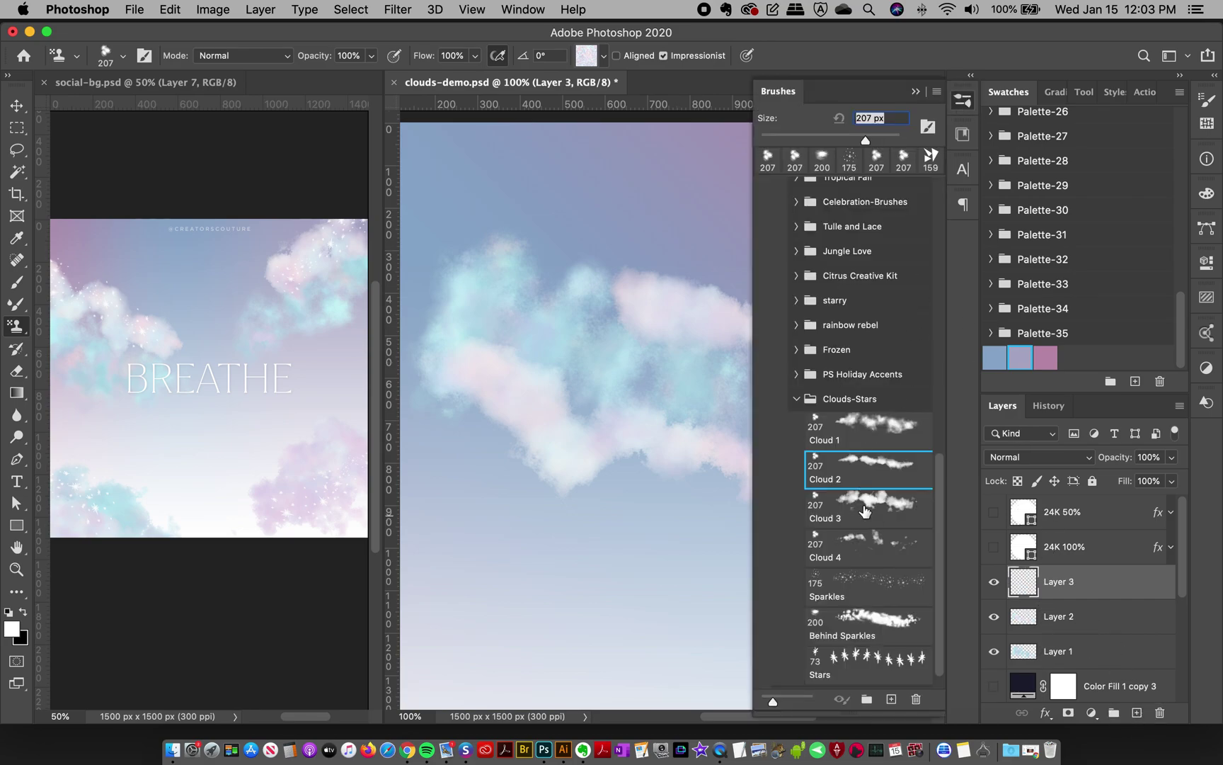
{"action": "left_click", "coordinate": [885, 516]}
{"action": "left_click", "coordinate": [963, 102]}
{"action": "left_click", "coordinate": [603, 55]}
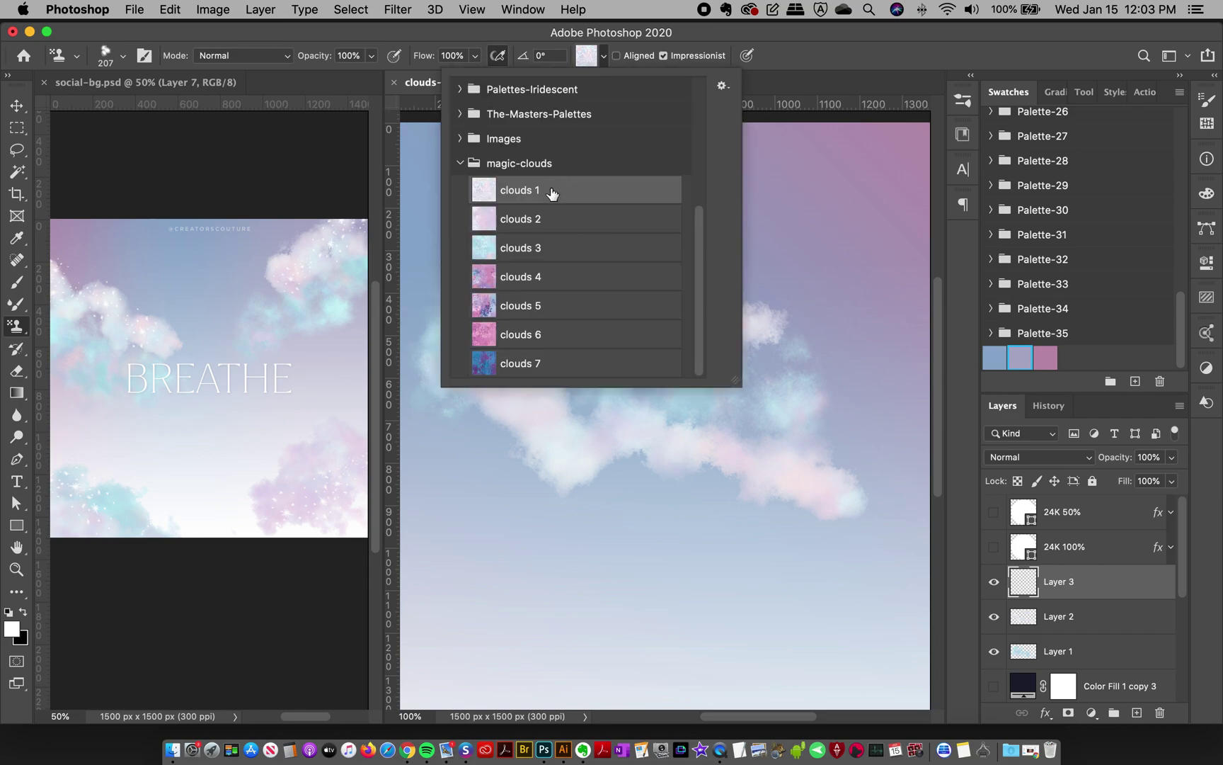
{"action": "left_click", "coordinate": [563, 316]}
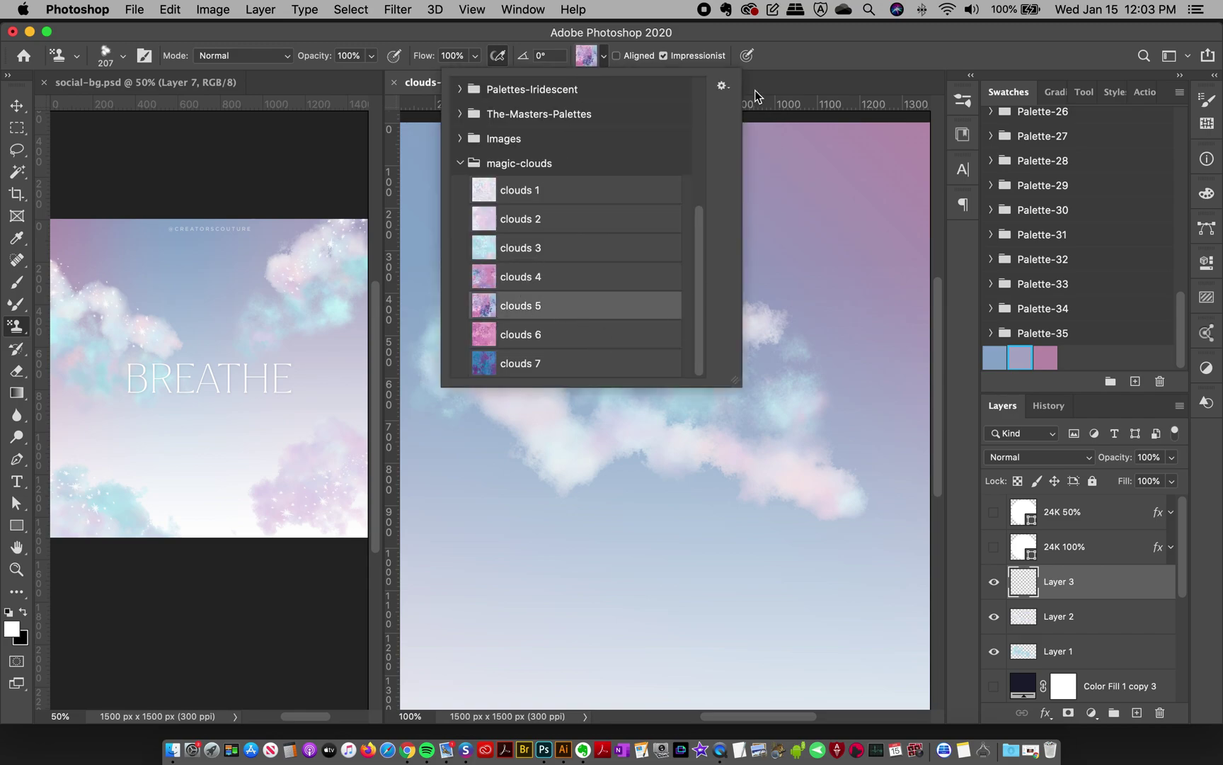
{"action": "left_click", "coordinate": [778, 41]}
- Stamp pink-purple clouds below the main cloud and across the upper sky, then add Layer 4
{"action": "mouse_move", "coordinate": [462, 461]}
{"action": "left_mouse_down"}
{"action": "mouse_move", "coordinate": [495, 431]}
{"action": "mouse_move", "coordinate": [644, 530]}
{"action": "mouse_move", "coordinate": [718, 538]}
{"action": "mouse_move", "coordinate": [786, 611]}
{"action": "left_mouse_up"}
{"action": "mouse_move", "coordinate": [690, 209]}
{"action": "left_mouse_down"}
{"action": "mouse_move", "coordinate": [796, 224]}
{"action": "mouse_move", "coordinate": [818, 256]}
{"action": "mouse_move", "coordinate": [862, 257]}
{"action": "mouse_move", "coordinate": [912, 289]}
{"action": "left_mouse_up"}
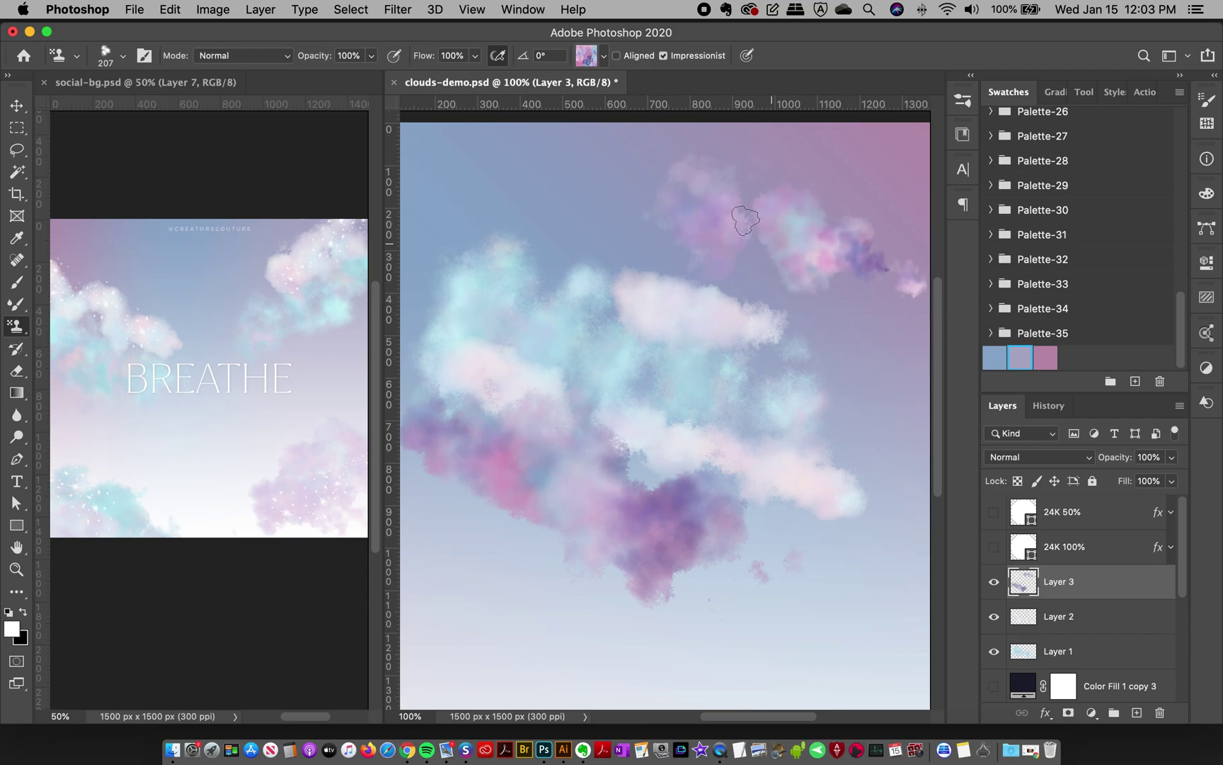
{"action": "key", "text": "super+z"}
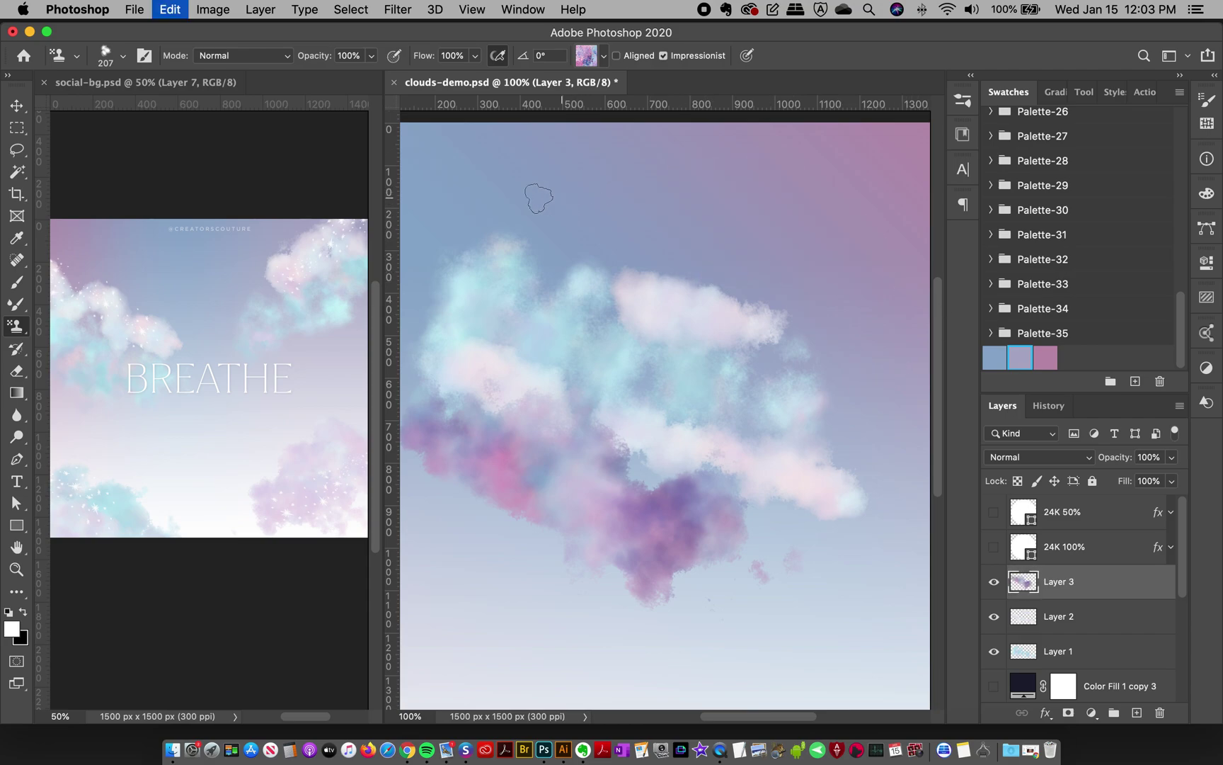
{"action": "left_click_drag", "start_coordinate": [532, 197], "coordinate": [559, 189]}
{"action": "left_click_drag", "start_coordinate": [659, 204], "coordinate": [953, 219]}
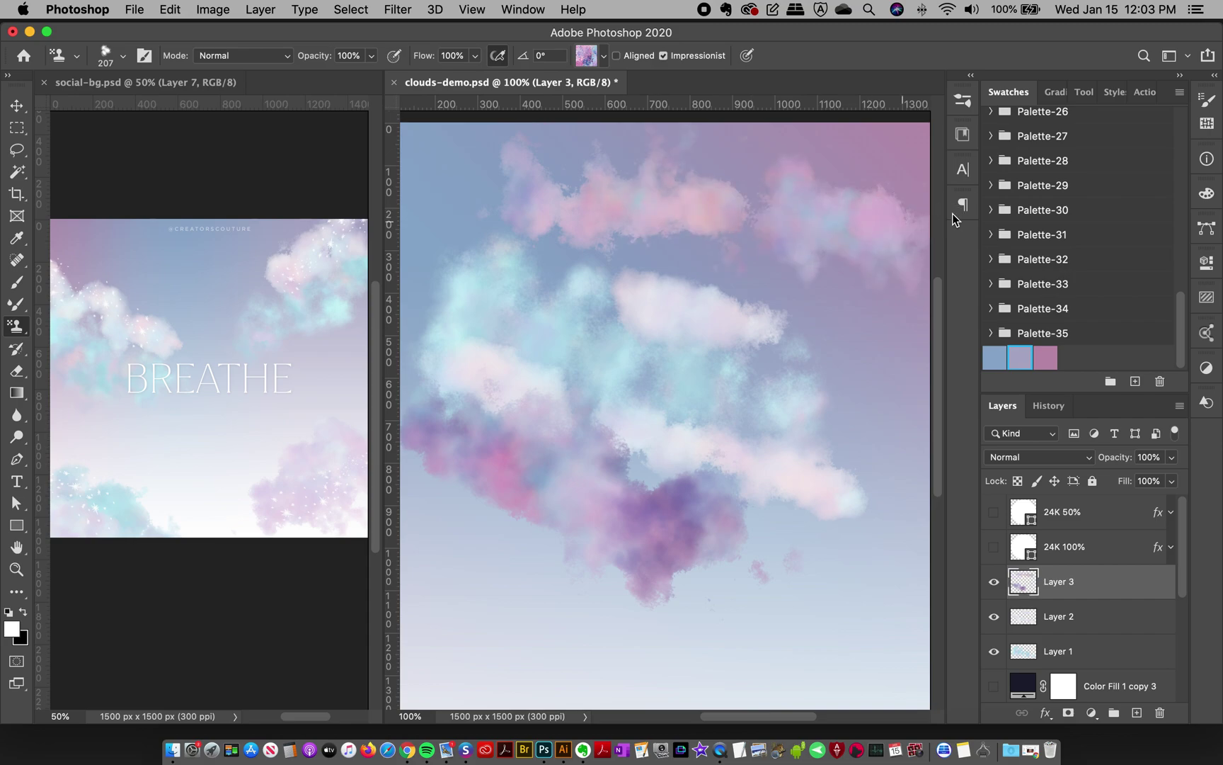
{"action": "key", "text": "super+z"}
{"action": "mouse_move", "coordinate": [606, 199]}
{"action": "left_mouse_down"}
{"action": "mouse_move", "coordinate": [777, 199]}
{"action": "mouse_move", "coordinate": [802, 247]}
{"action": "mouse_move", "coordinate": [845, 262]}
{"action": "mouse_move", "coordinate": [892, 305]}
{"action": "mouse_move", "coordinate": [928, 315]}
{"action": "left_mouse_up"}
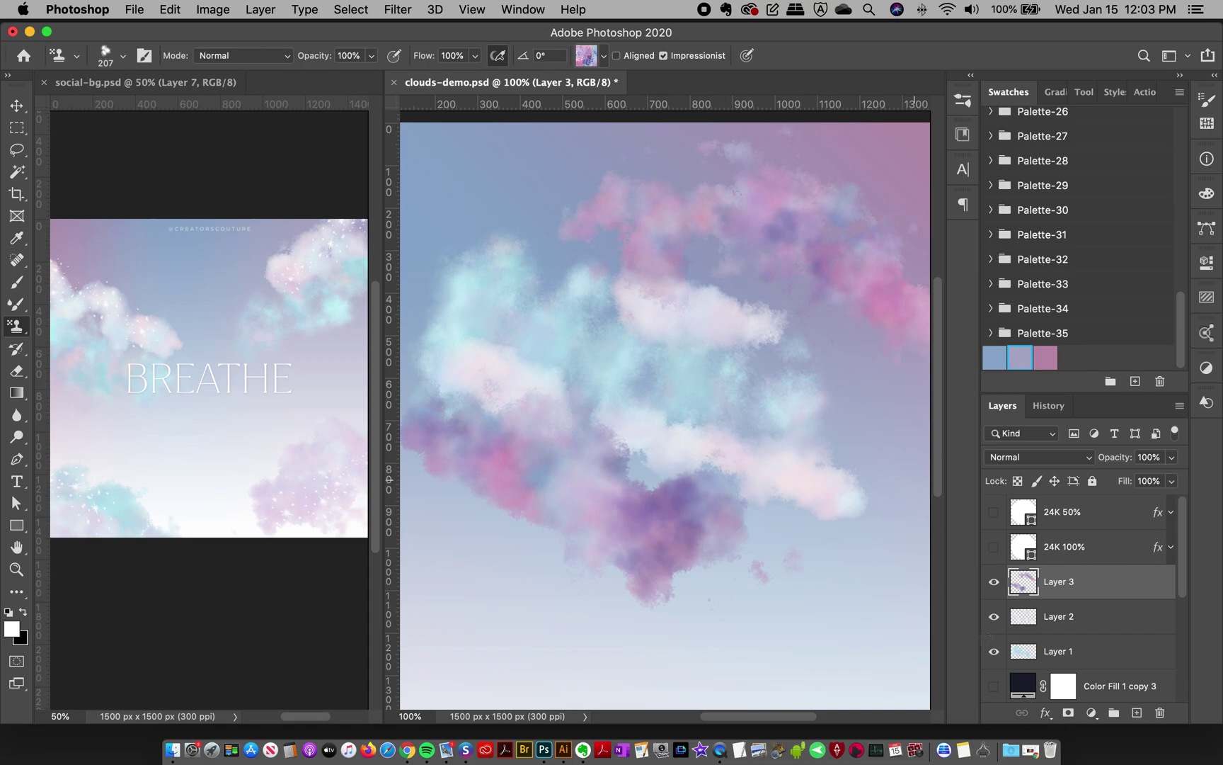
{"action": "left_click", "coordinate": [1136, 713]}
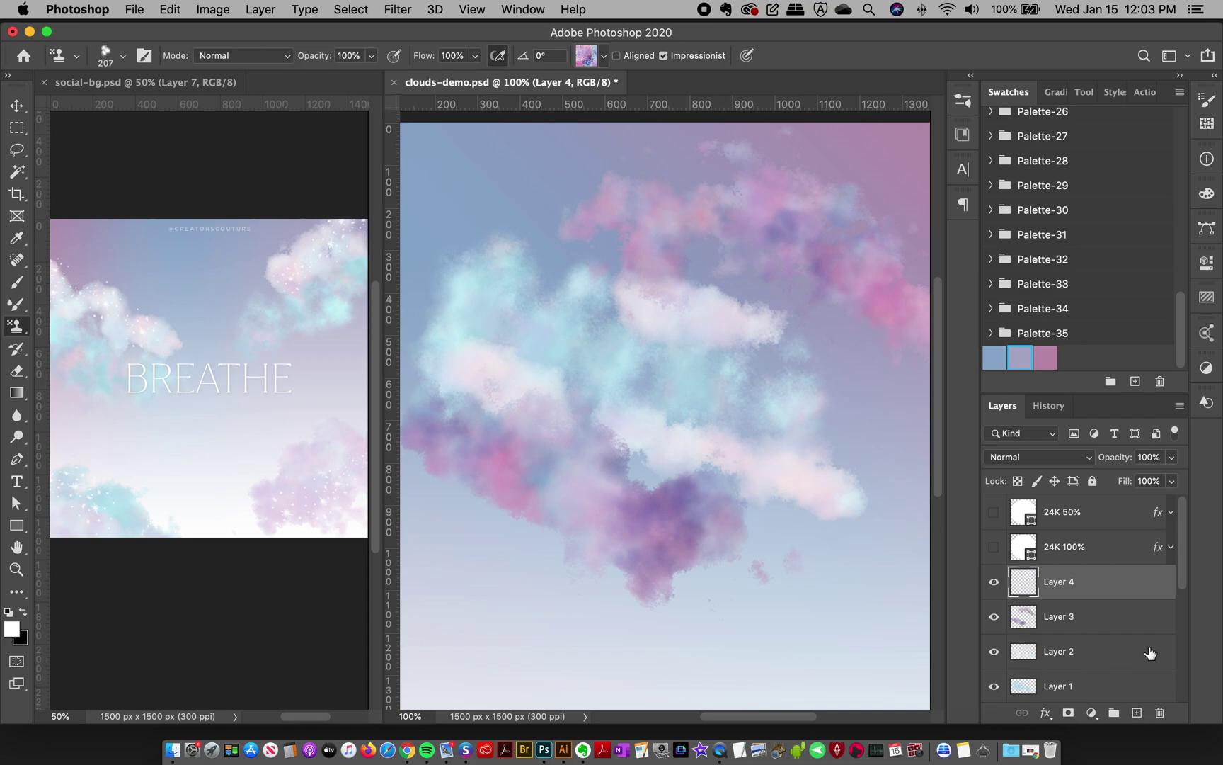
{"action": "left_click", "coordinate": [963, 101]}
- Stamp blue-purple clouds along the top and lower edge using the Cloud 4 brush and clouds 7 pattern
{"action": "left_click", "coordinate": [871, 548]}
{"action": "left_click", "coordinate": [587, 55]}
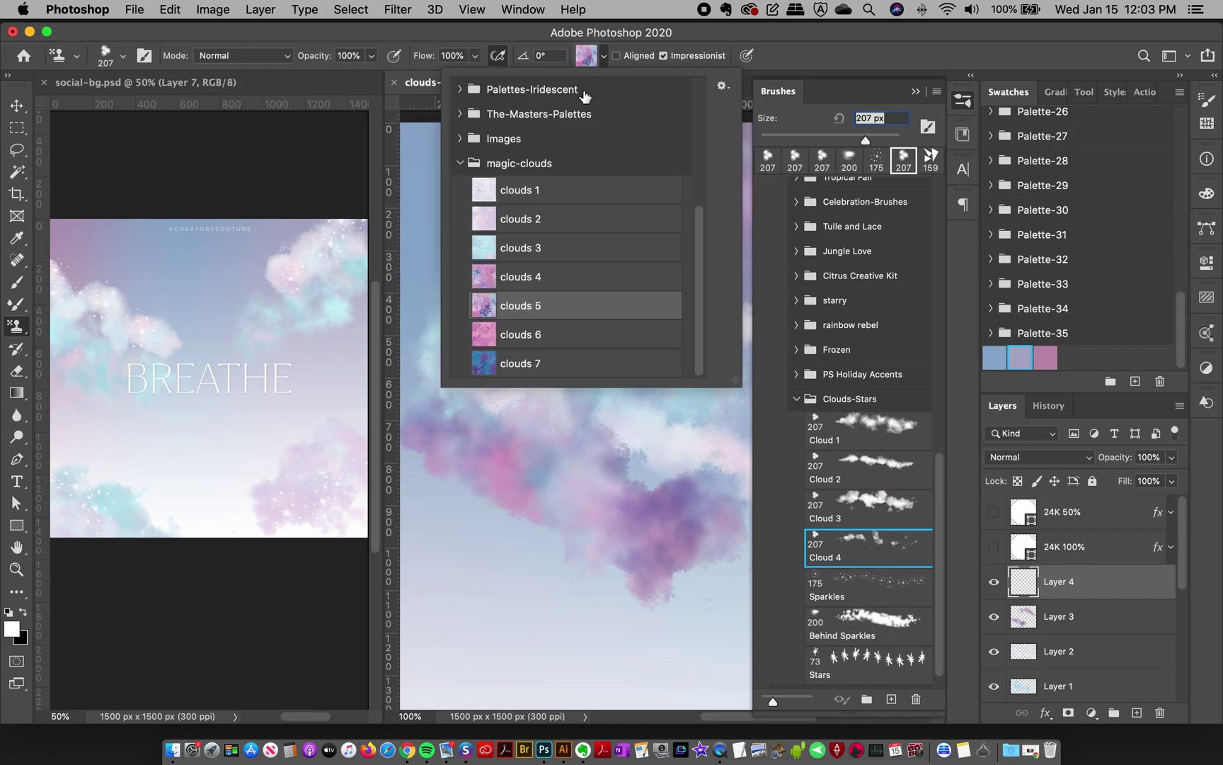
{"action": "left_click", "coordinate": [516, 365]}
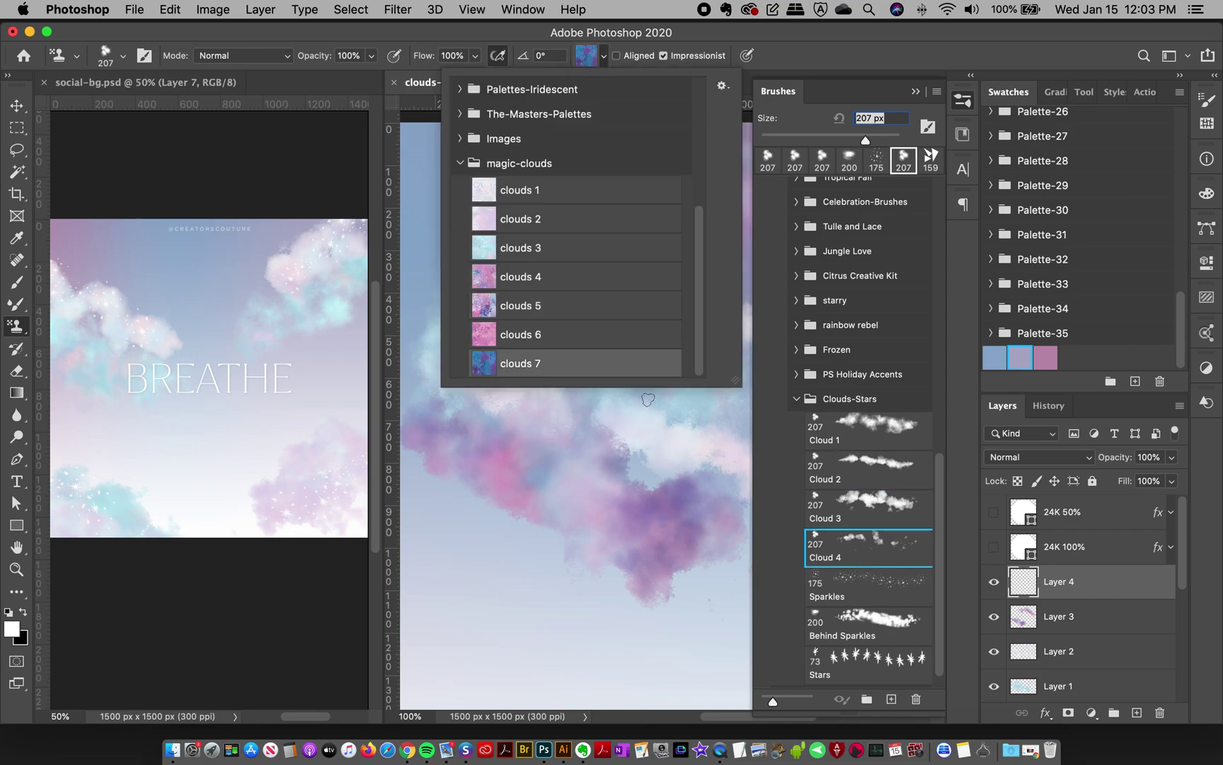
{"action": "left_click", "coordinate": [855, 62]}
{"action": "left_click", "coordinate": [963, 102]}
{"action": "mouse_move", "coordinate": [527, 207]}
{"action": "left_mouse_down"}
{"action": "mouse_move", "coordinate": [650, 262]}
{"action": "mouse_move", "coordinate": [724, 259]}
{"action": "mouse_move", "coordinate": [800, 296]}
{"action": "mouse_move", "coordinate": [833, 353]}
{"action": "mouse_move", "coordinate": [853, 340]}
{"action": "mouse_move", "coordinate": [850, 368]}
{"action": "left_mouse_up"}
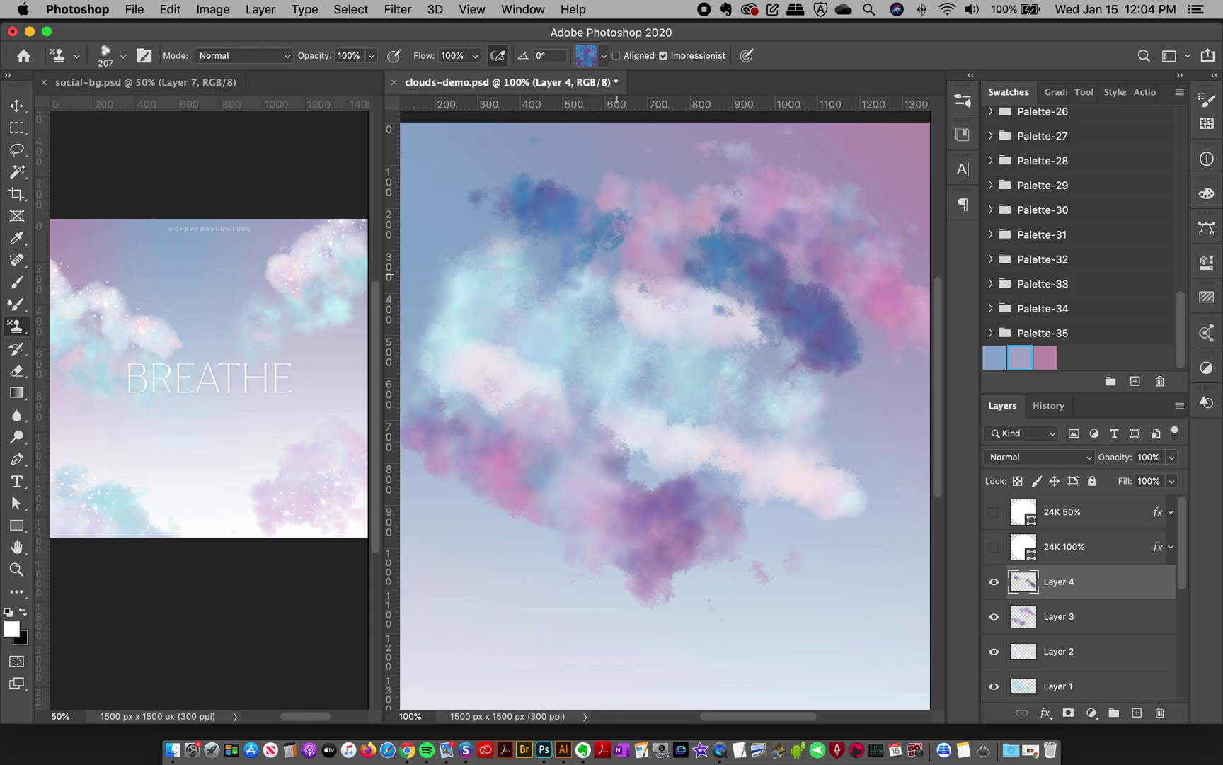
{"action": "mouse_move", "coordinate": [465, 506]}
{"action": "left_mouse_down"}
{"action": "mouse_move", "coordinate": [543, 553]}
{"action": "mouse_move", "coordinate": [712, 584]}
{"action": "mouse_move", "coordinate": [784, 612]}
{"action": "left_mouse_up"}
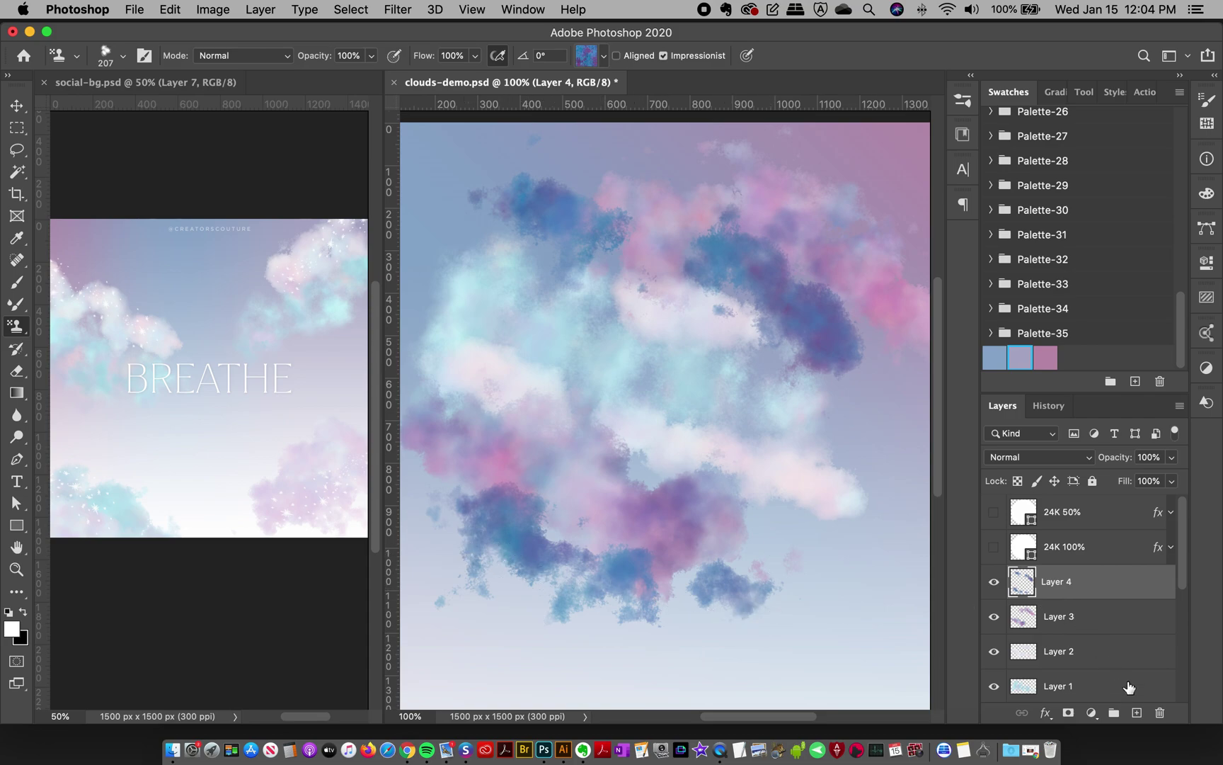
- Add Layer 5, then select Layer 1 through Layer 5 together
{"action": "left_click", "coordinate": [1136, 713]}
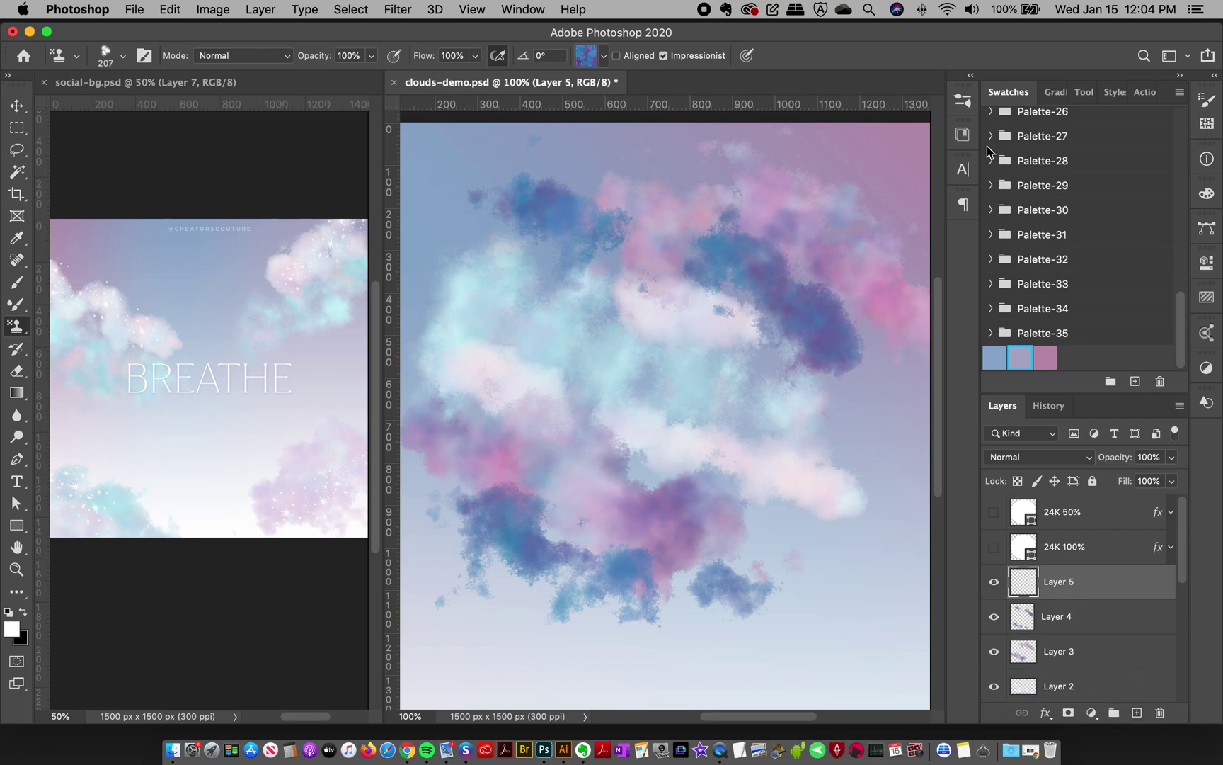
{"action": "left_click", "coordinate": [961, 103]}
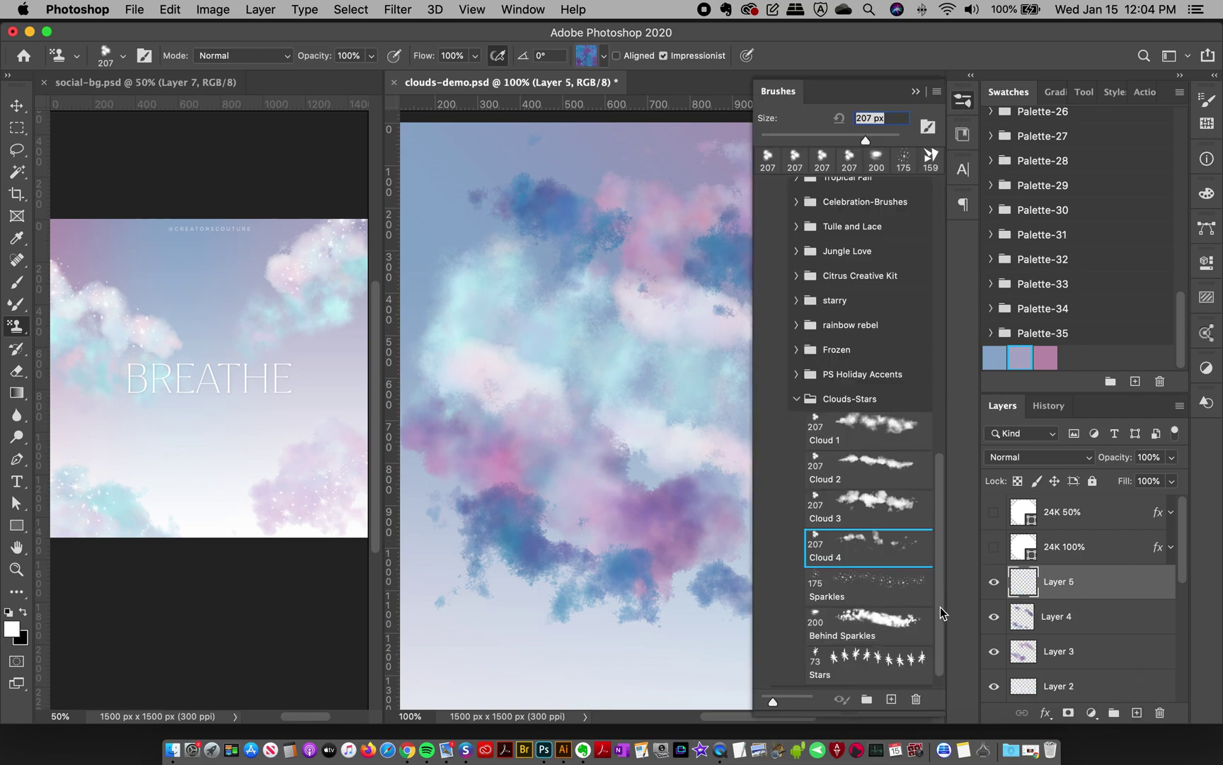
{"action": "left_click", "coordinate": [964, 101]}
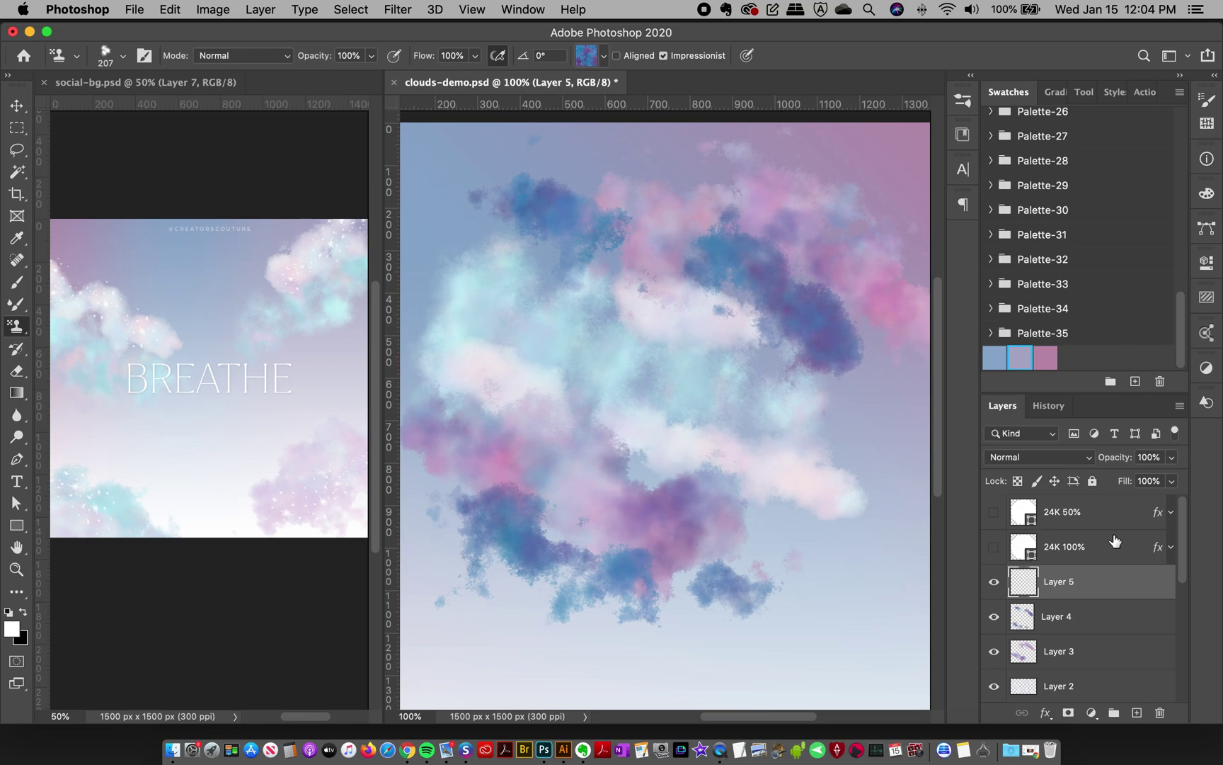
{"action": "scroll", "coordinate": [1181, 566], "scroll_direction": "down", "scroll_amount": 3}
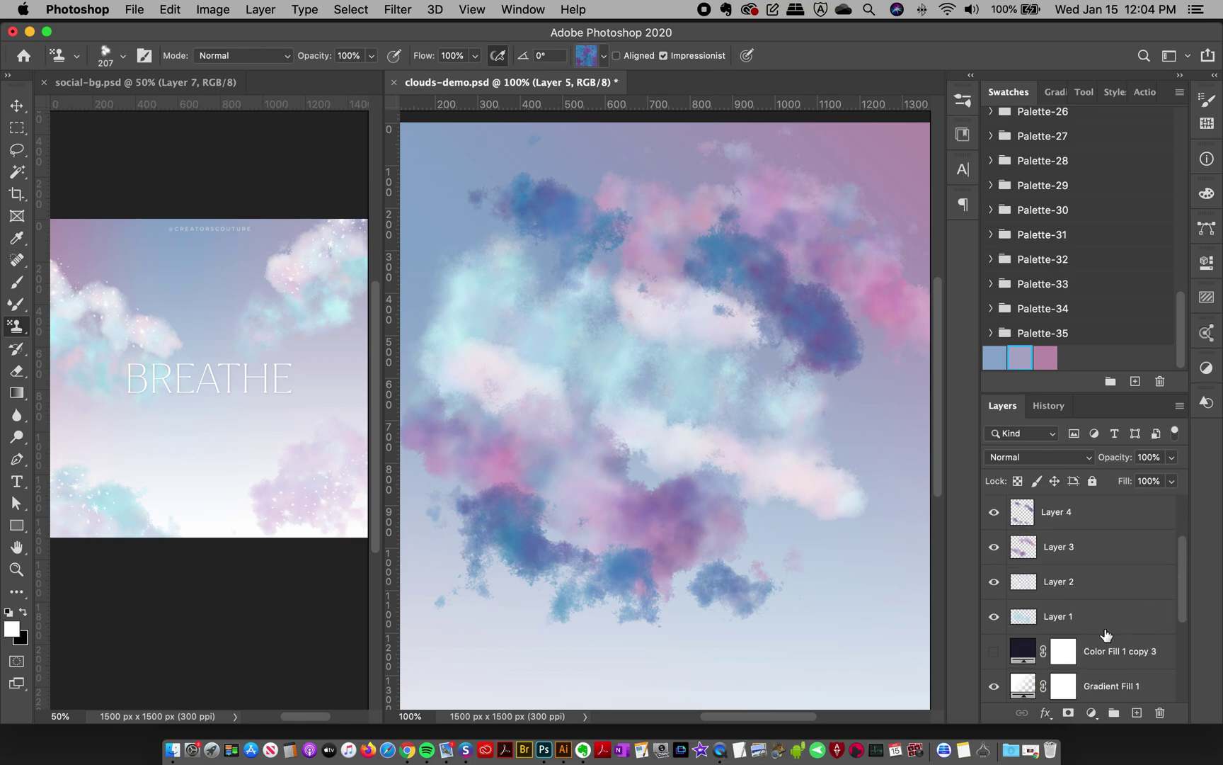
{"action": "left_click", "coordinate": [1084, 622], "text": "shift"}
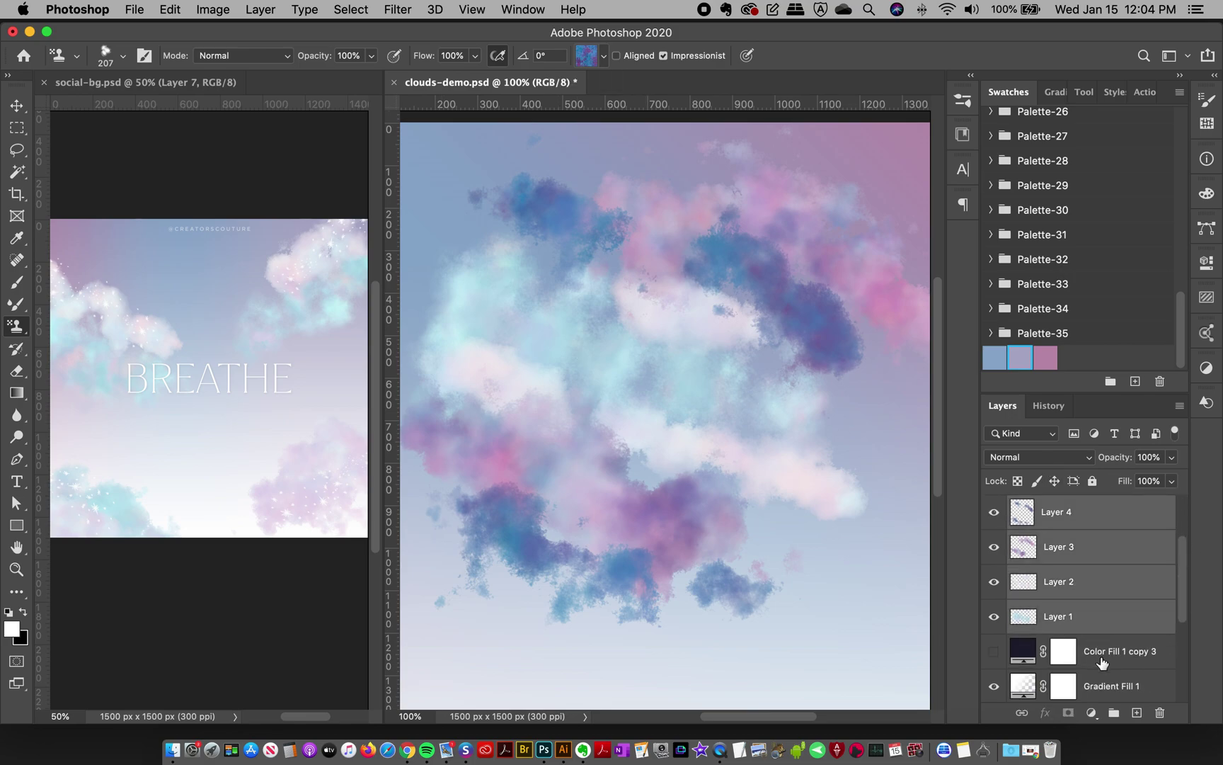
- Delete the painted cloud layers and select the Gradient Fill 1 layer
{"action": "left_click", "coordinate": [1159, 714]}
{"action": "left_click", "coordinate": [735, 271]}
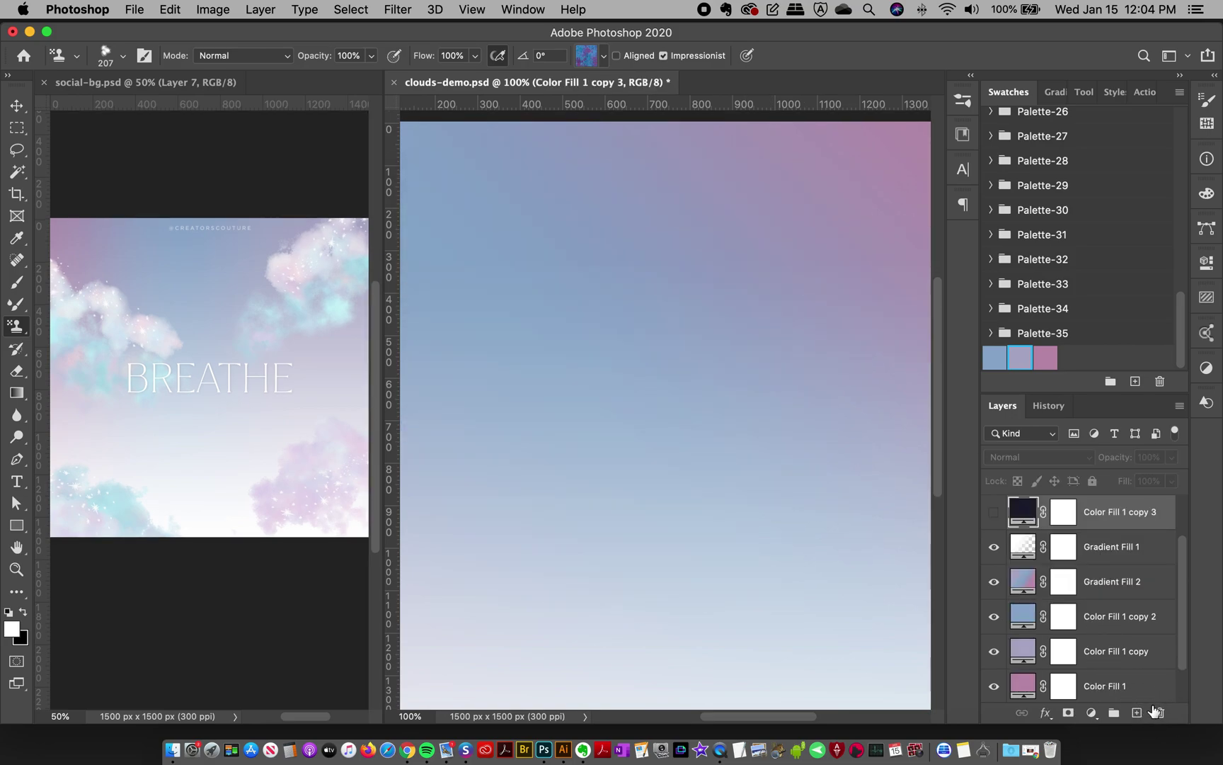
{"action": "left_click", "coordinate": [1129, 556]}
- Zoom in on the clouds in the social-bg reference image
{"action": "left_click", "coordinate": [16, 569]}
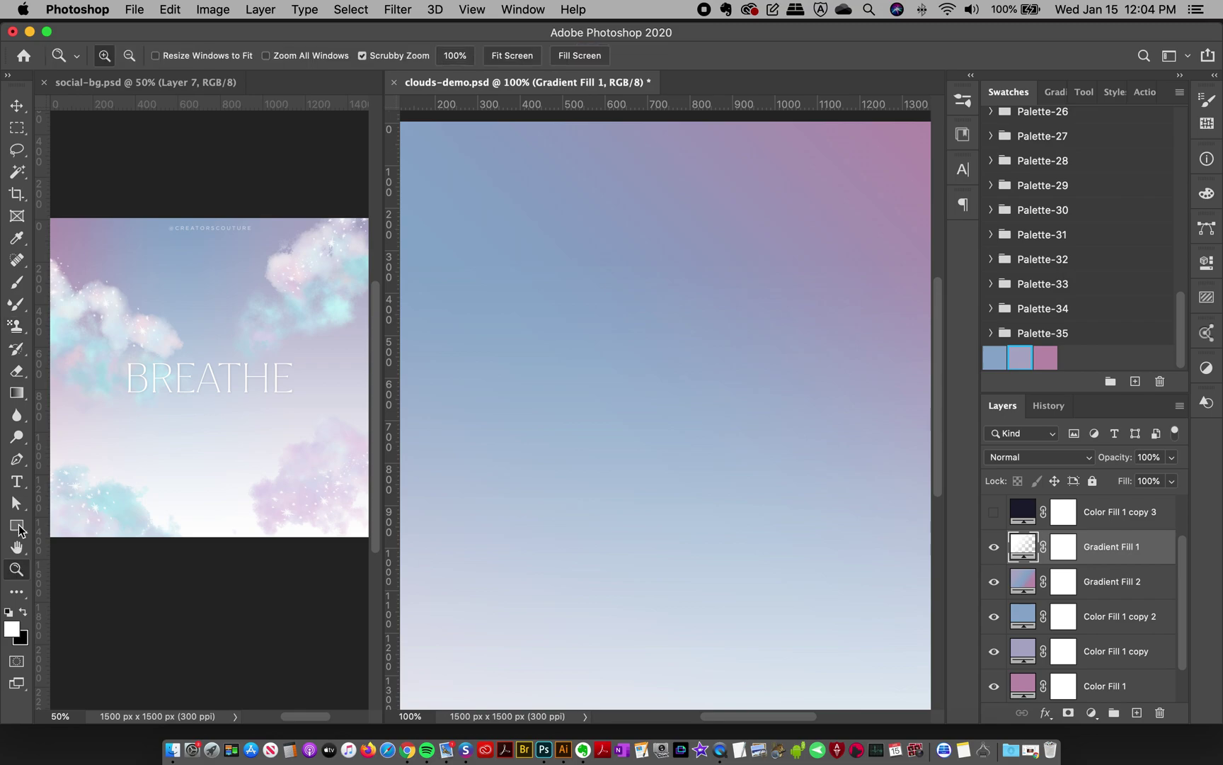
{"action": "left_click", "coordinate": [90, 350]}
{"action": "left_click", "coordinate": [86, 341]}
{"action": "left_click", "coordinate": [86, 341]}
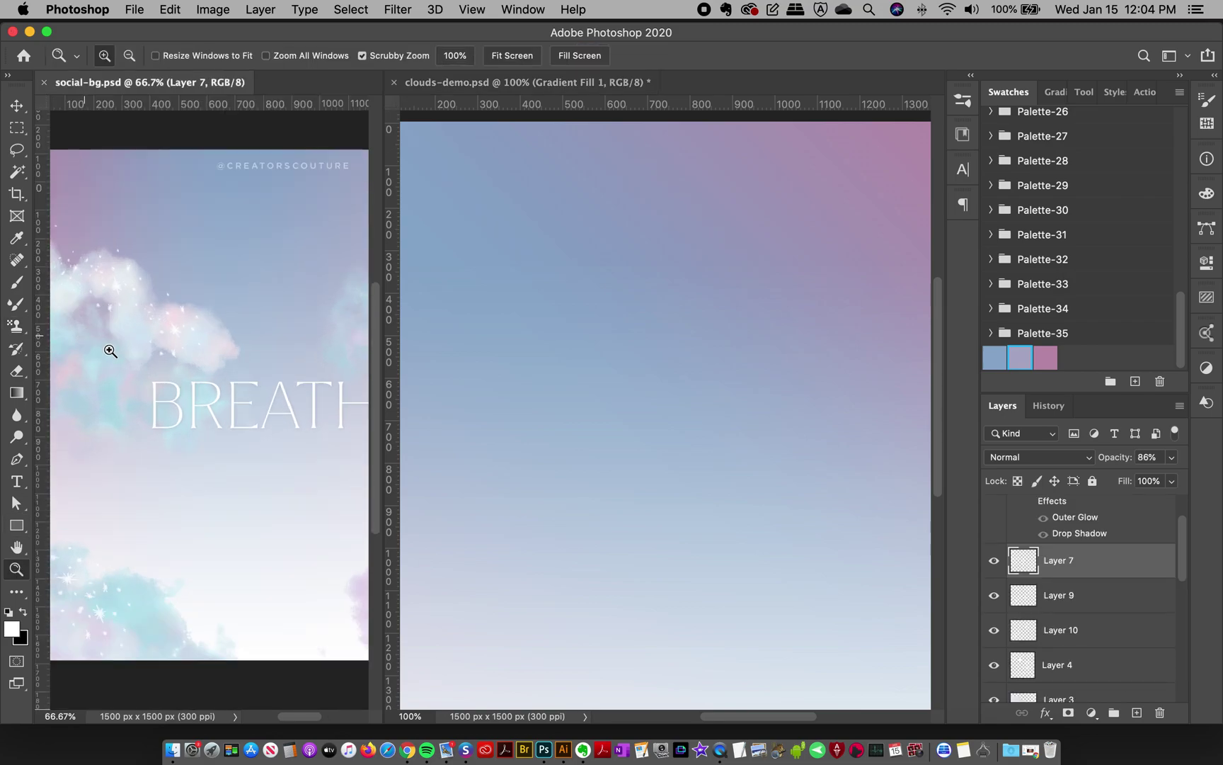
{"action": "left_click", "coordinate": [107, 350]}
{"action": "mouse_move", "coordinate": [287, 717]}
{"action": "left_mouse_down"}
{"action": "mouse_move", "coordinate": [271, 720]}
{"action": "mouse_move", "coordinate": [280, 726]}
{"action": "left_mouse_up"}
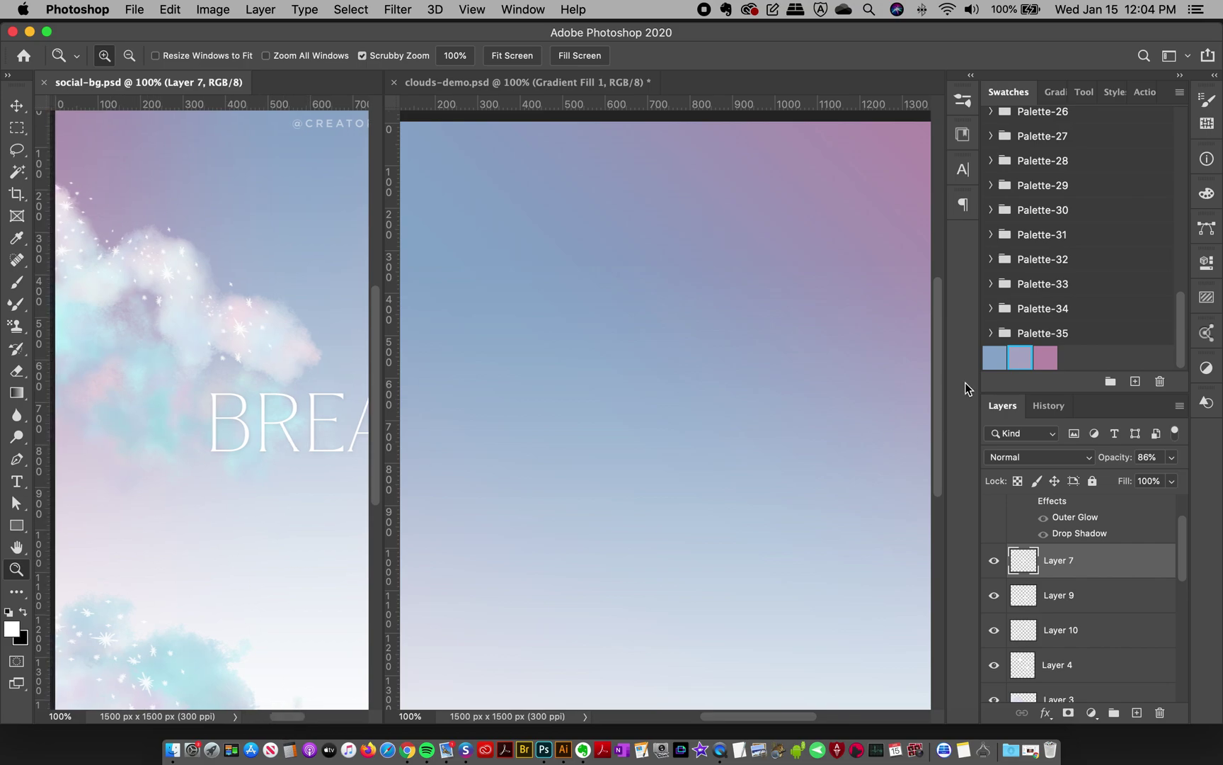
{"action": "left_click", "coordinate": [17, 327]}
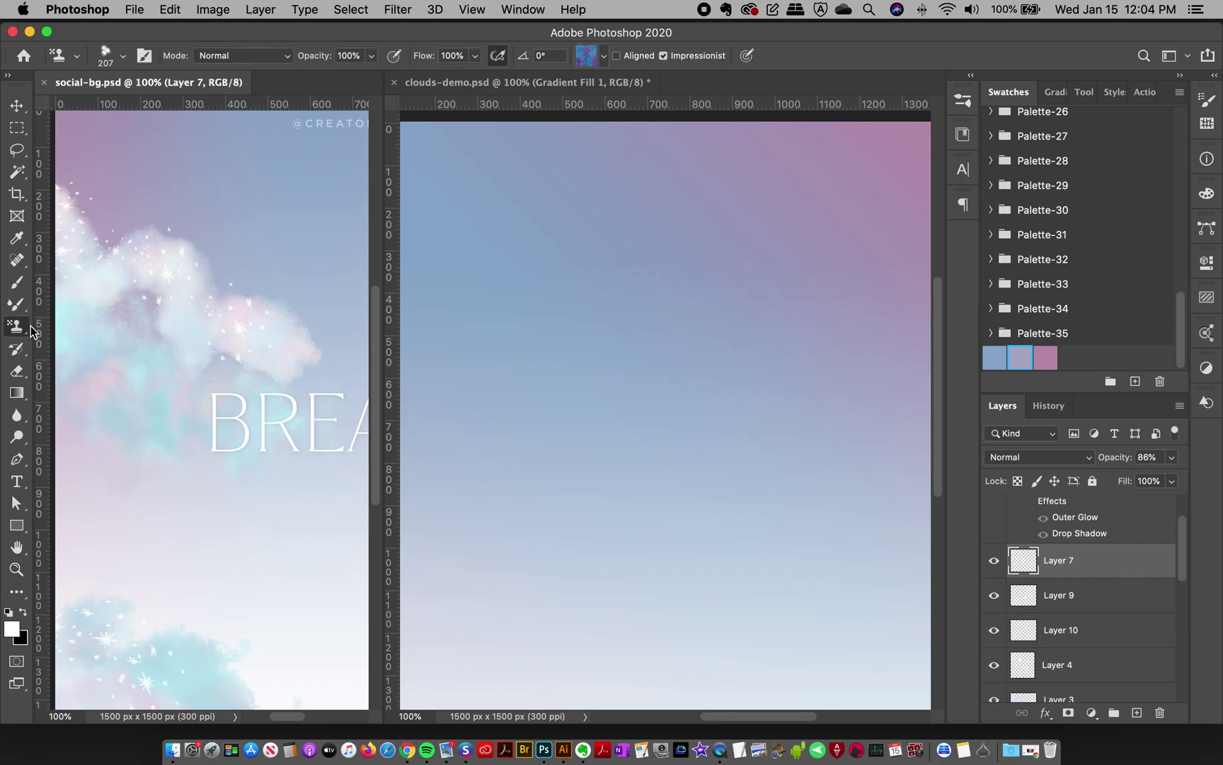
- Set the Pattern Stamp to the Cloud 1 brush and the clouds 3 pattern
{"action": "left_click", "coordinate": [994, 561]}
{"action": "left_click", "coordinate": [994, 560]}
{"action": "left_click", "coordinate": [971, 100]}
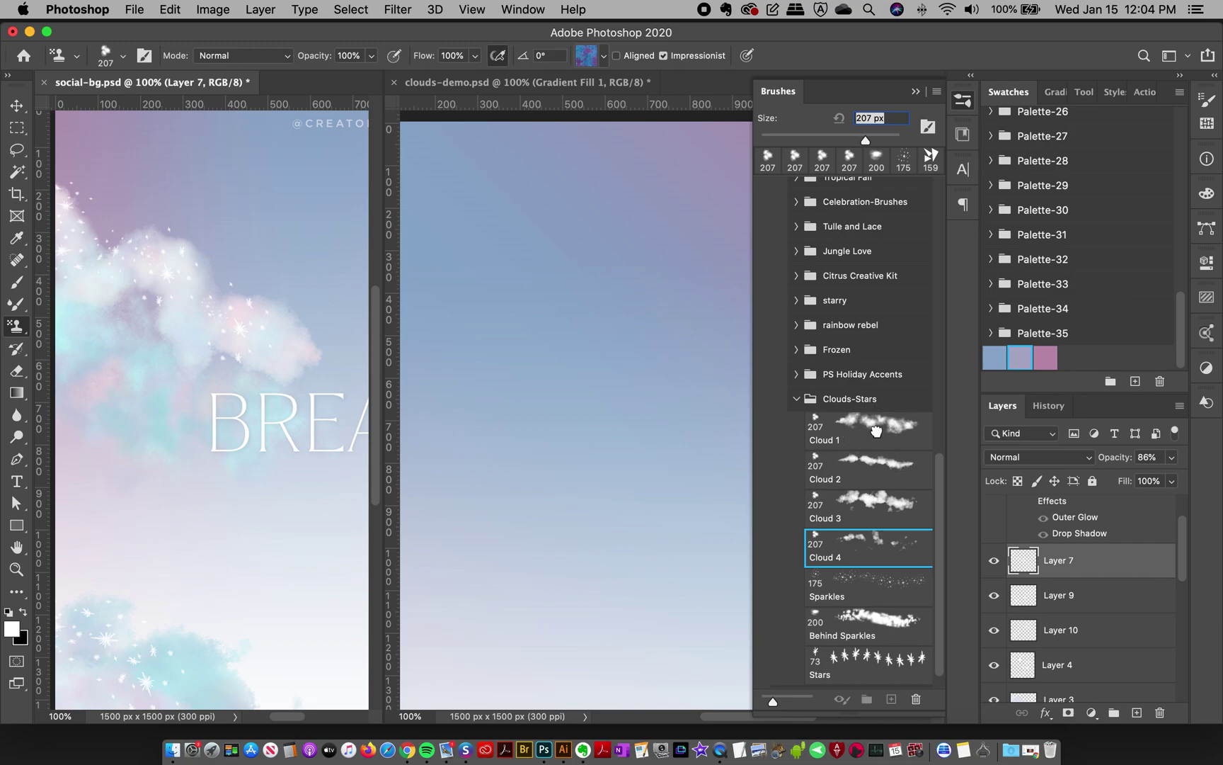
{"action": "left_click", "coordinate": [869, 430]}
{"action": "left_click", "coordinate": [585, 57]}
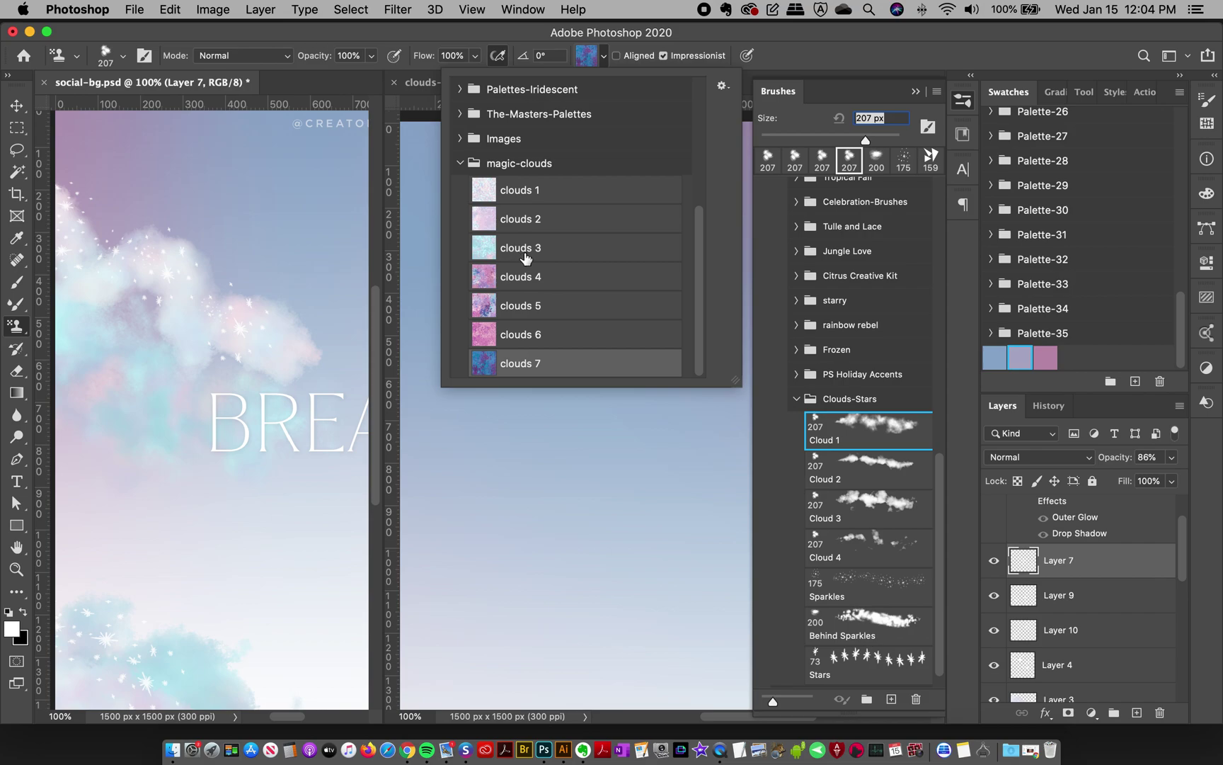
{"action": "left_click", "coordinate": [560, 249]}
{"action": "left_click", "coordinate": [963, 100]}
{"action": "left_click", "coordinate": [963, 101]}
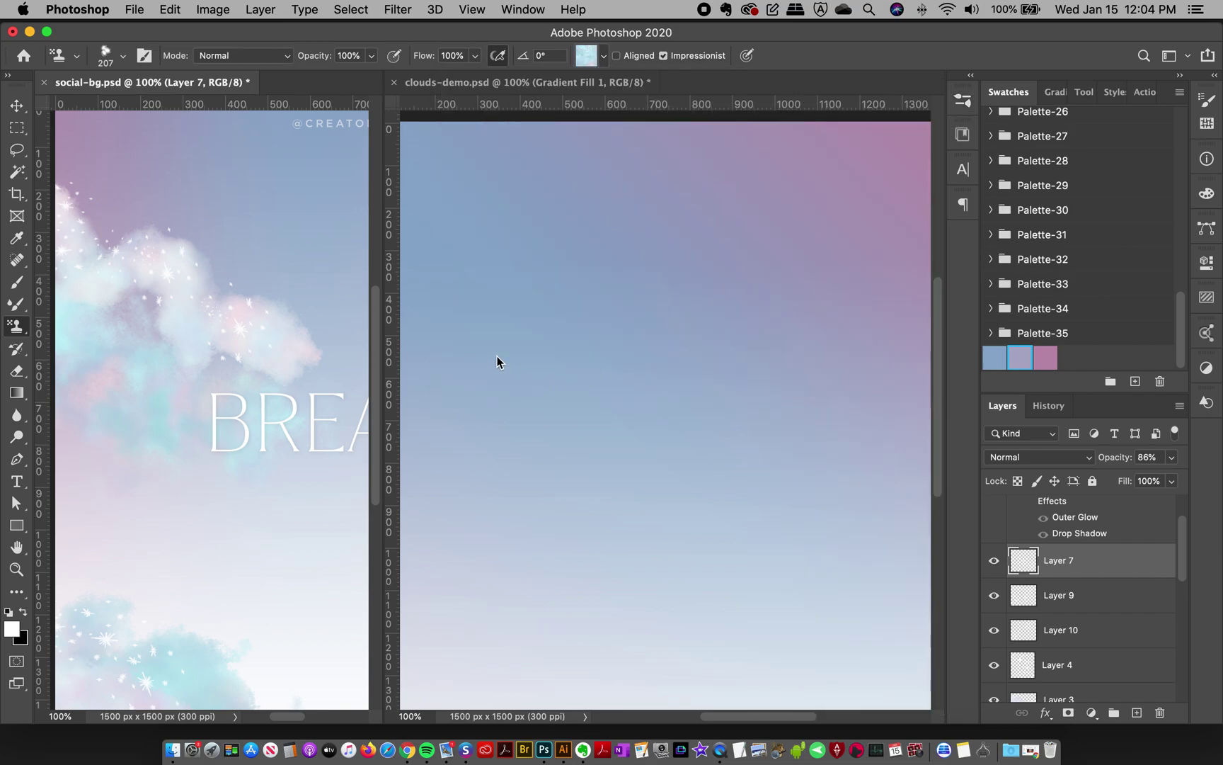
- On a new layer in clouds-demo, stamp a soft teal cloud across the middle of the sky
{"action": "left_click", "coordinate": [465, 399]}
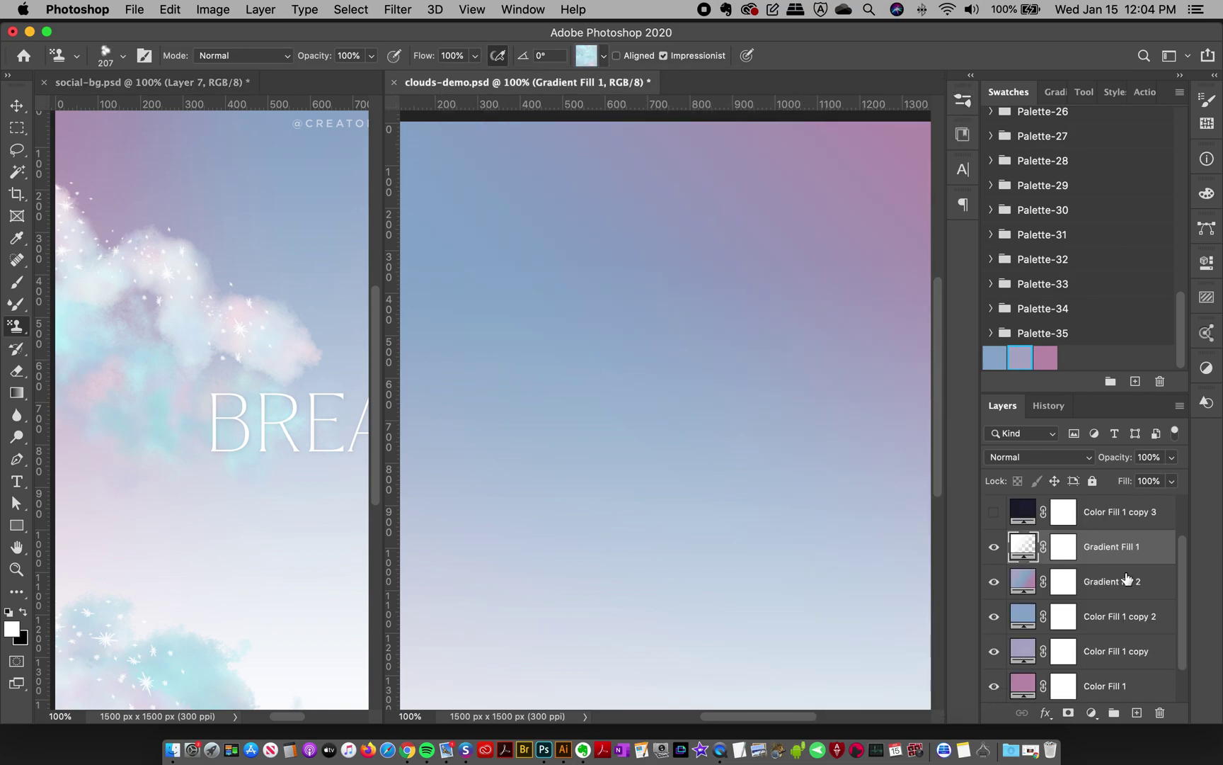
{"action": "left_click", "coordinate": [1135, 713]}
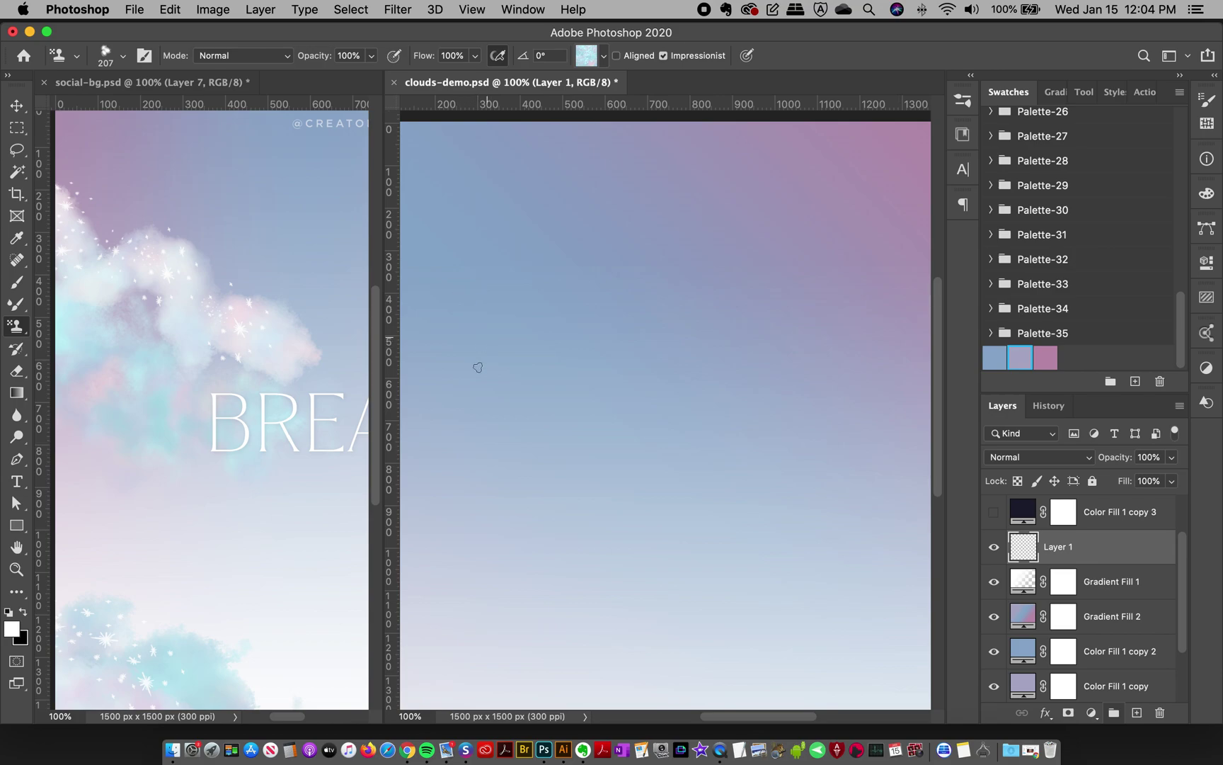
{"action": "mouse_move", "coordinate": [439, 363]}
{"action": "left_mouse_down"}
{"action": "mouse_move", "coordinate": [526, 376]}
{"action": "mouse_move", "coordinate": [606, 357]}
{"action": "mouse_move", "coordinate": [660, 407]}
{"action": "mouse_move", "coordinate": [762, 440]}
{"action": "left_mouse_up"}
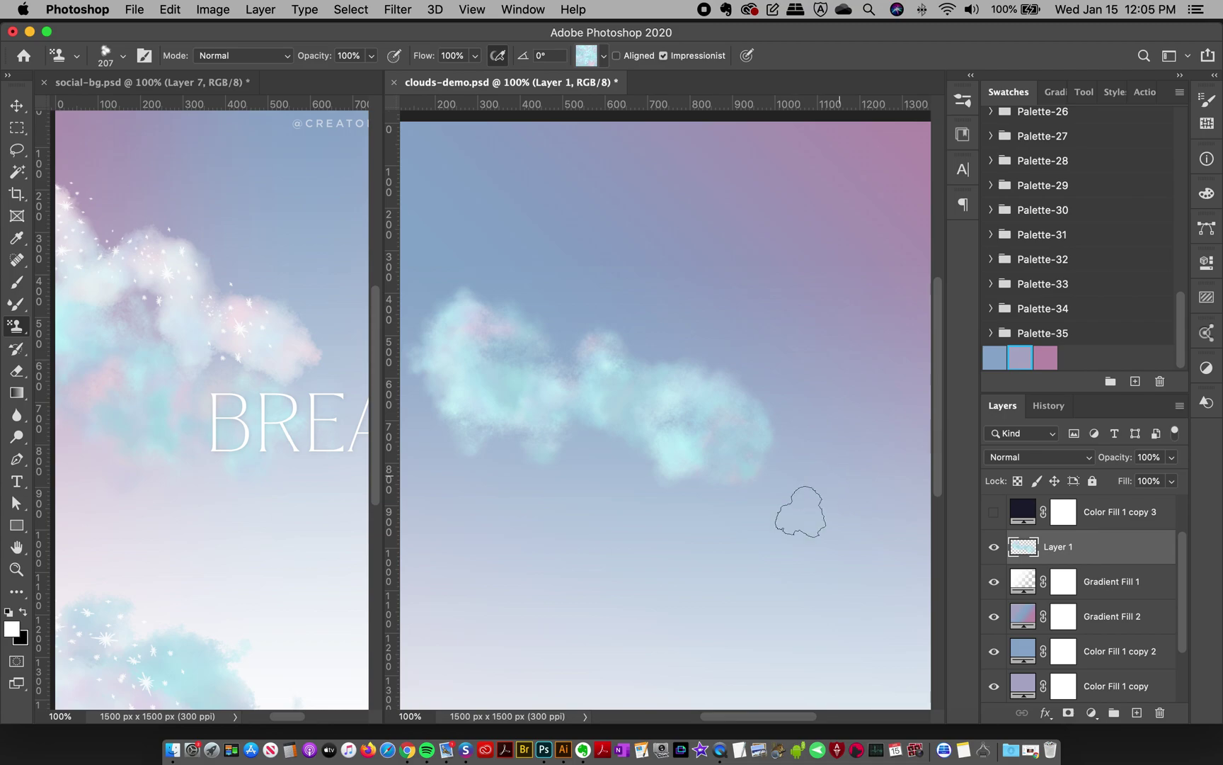
{"action": "left_click_drag", "start_coordinate": [800, 511], "coordinate": [818, 454]}
{"action": "mouse_move", "coordinate": [459, 469]}
{"action": "left_mouse_down"}
{"action": "mouse_move", "coordinate": [423, 491]}
{"action": "mouse_move", "coordinate": [449, 495]}
{"action": "left_mouse_up"}
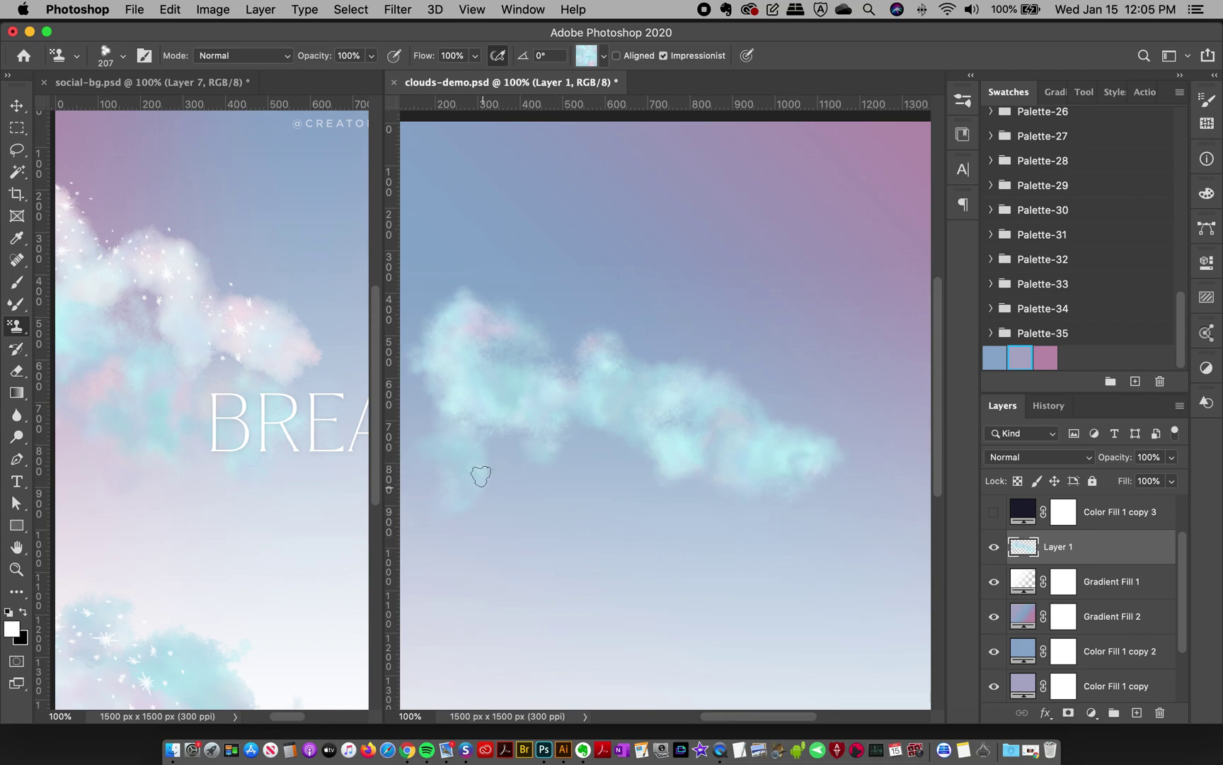
- Add Layer 2 and move it below Layer 1
{"action": "left_click", "coordinate": [1137, 713]}
{"action": "left_click_drag", "start_coordinate": [1057, 560], "coordinate": [1058, 590]}
{"action": "left_click", "coordinate": [602, 56]}
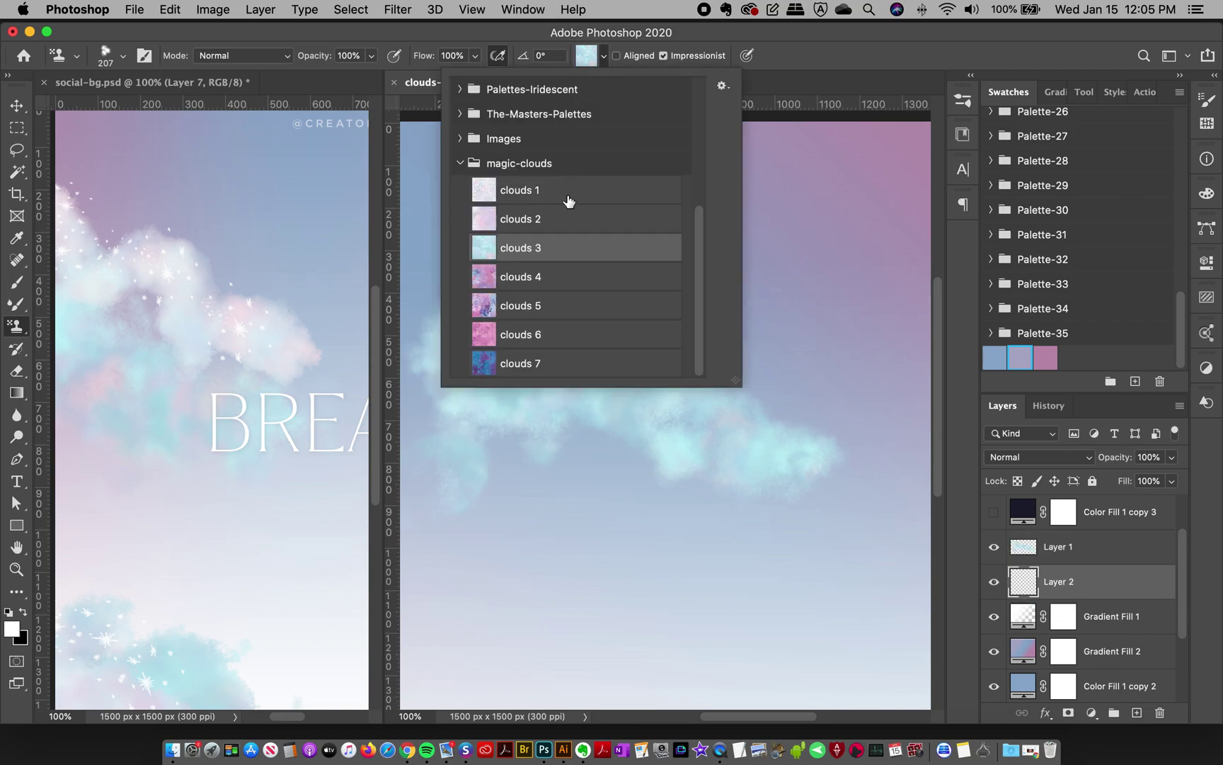
- Switch the stamp to the clouds 1 pattern and the Cloud 2 brush
{"action": "left_click", "coordinate": [513, 191]}
{"action": "left_click", "coordinate": [962, 100]}
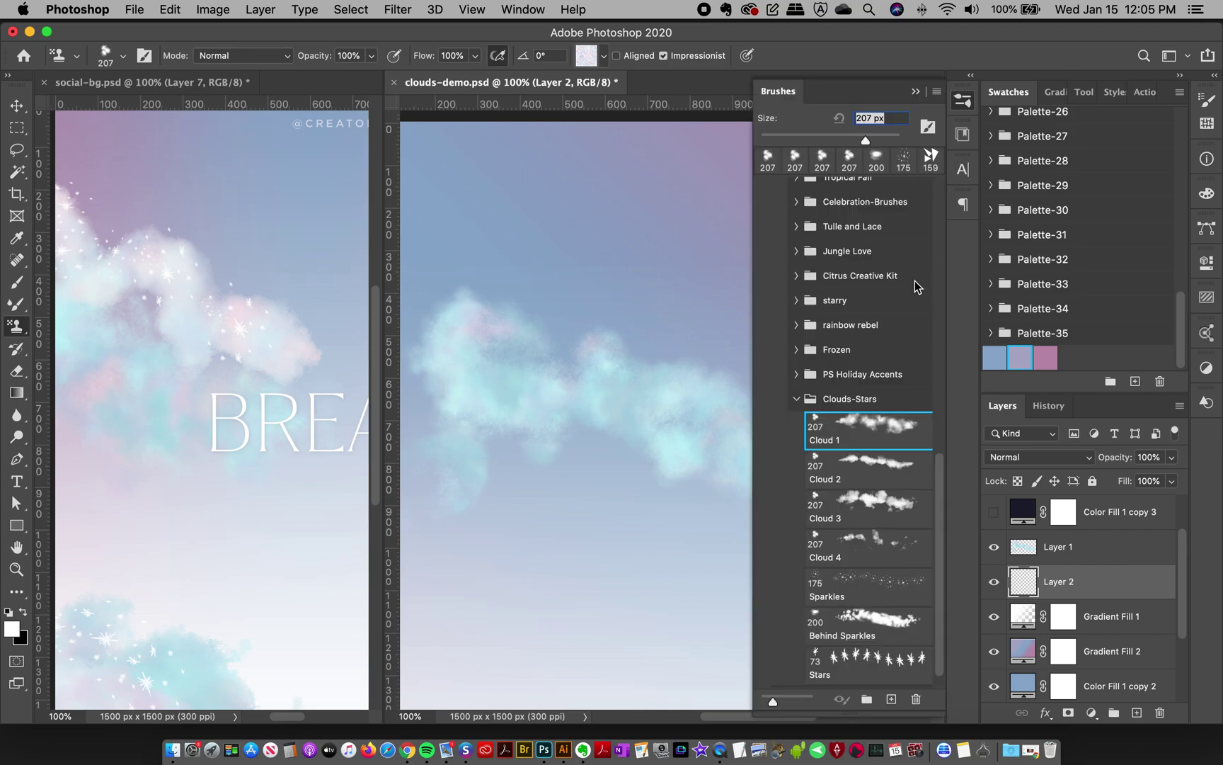
{"action": "left_click", "coordinate": [878, 469]}
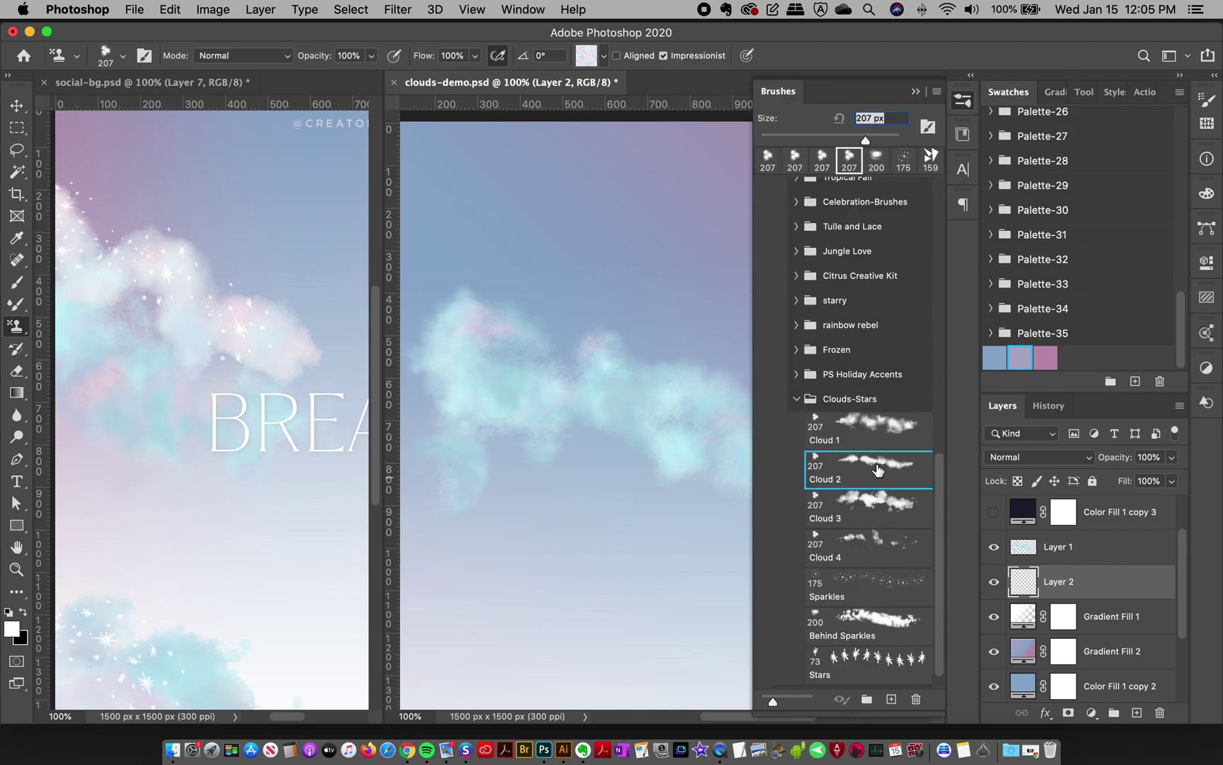
{"action": "left_click", "coordinate": [957, 106]}
- Stamp pale pink-white puffs behind and below the teal cloud, undoing stray strokes
{"action": "mouse_move", "coordinate": [461, 294]}
{"action": "left_mouse_down"}
{"action": "mouse_move", "coordinate": [482, 267]}
{"action": "mouse_move", "coordinate": [500, 273]}
{"action": "mouse_move", "coordinate": [537, 355]}
{"action": "mouse_move", "coordinate": [605, 343]}
{"action": "left_mouse_up"}
{"action": "mouse_move", "coordinate": [715, 374]}
{"action": "left_mouse_down"}
{"action": "mouse_move", "coordinate": [730, 366]}
{"action": "mouse_move", "coordinate": [789, 409]}
{"action": "mouse_move", "coordinate": [850, 397]}
{"action": "left_mouse_up"}
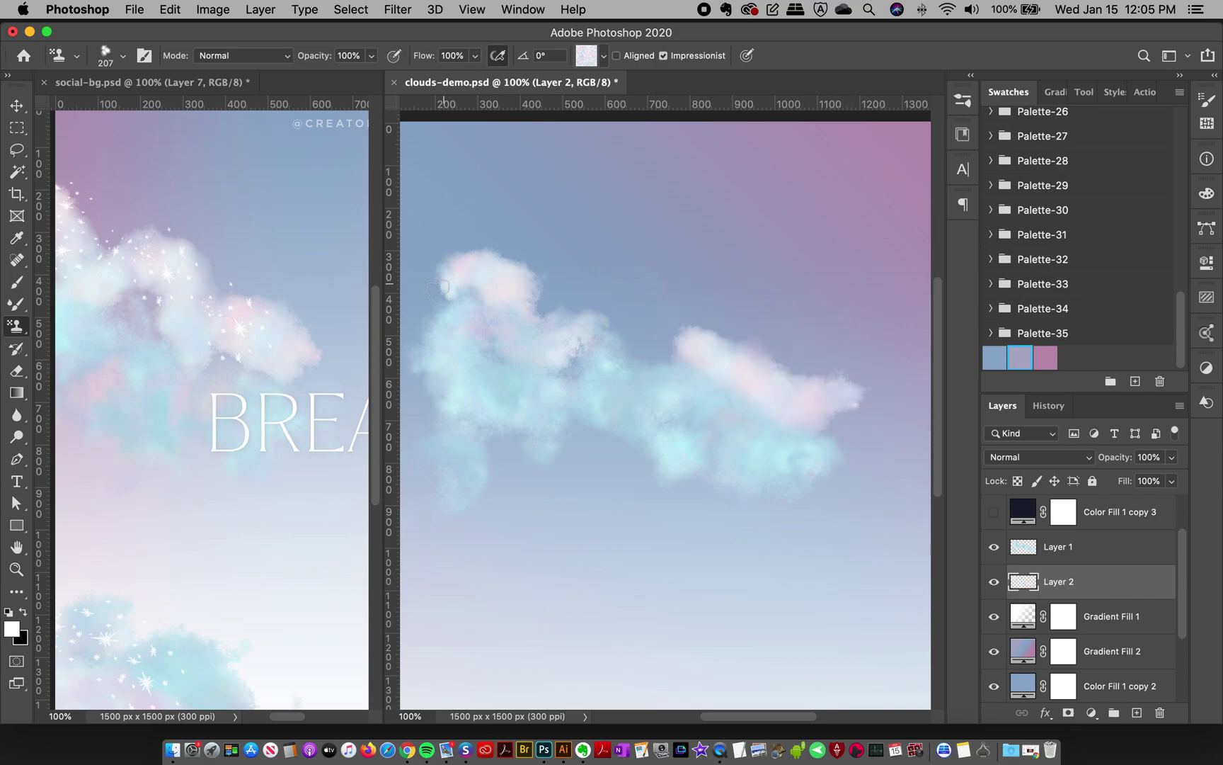
{"action": "left_click_drag", "start_coordinate": [434, 298], "coordinate": [412, 313]}
{"action": "left_click", "coordinate": [698, 298]}
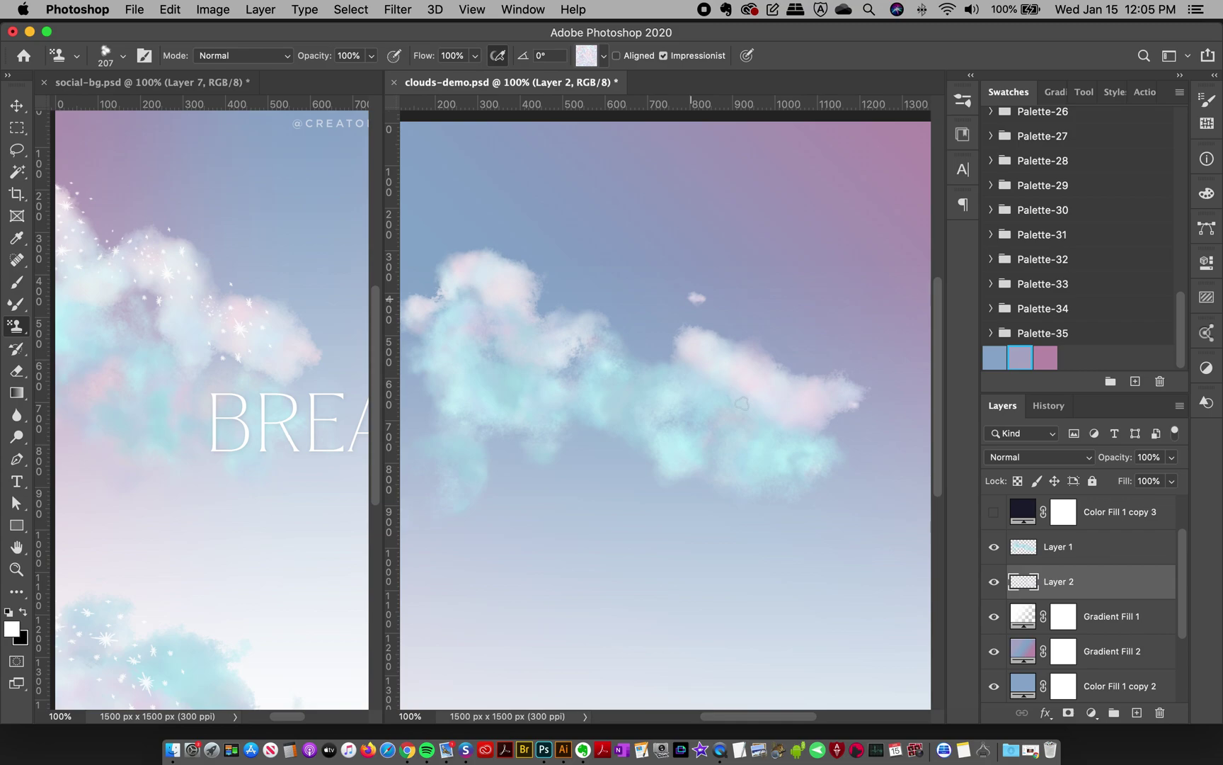
{"action": "key", "text": "super+z"}
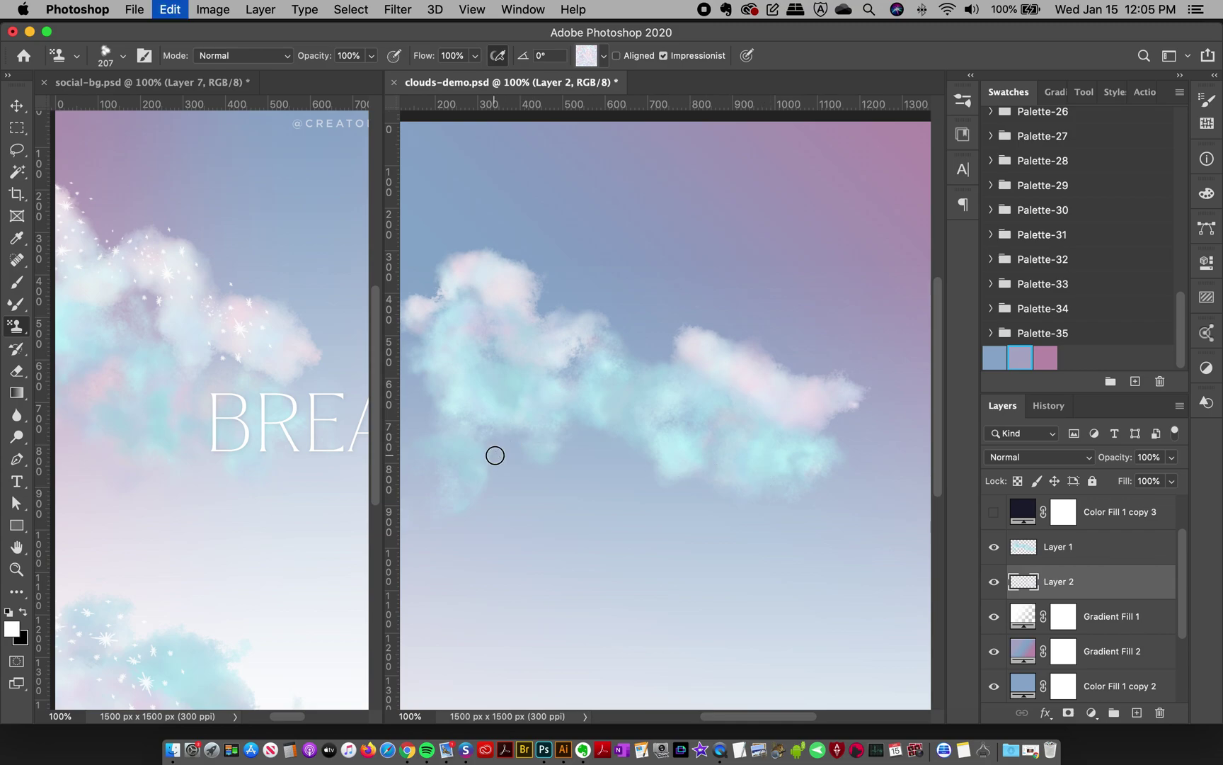
{"action": "mouse_move", "coordinate": [499, 457]}
{"action": "left_mouse_down"}
{"action": "mouse_move", "coordinate": [584, 471]}
{"action": "mouse_move", "coordinate": [496, 467]}
{"action": "mouse_move", "coordinate": [547, 460]}
{"action": "left_mouse_up"}
{"action": "key", "text": "super+z"}
{"action": "key", "text": "super+z"}
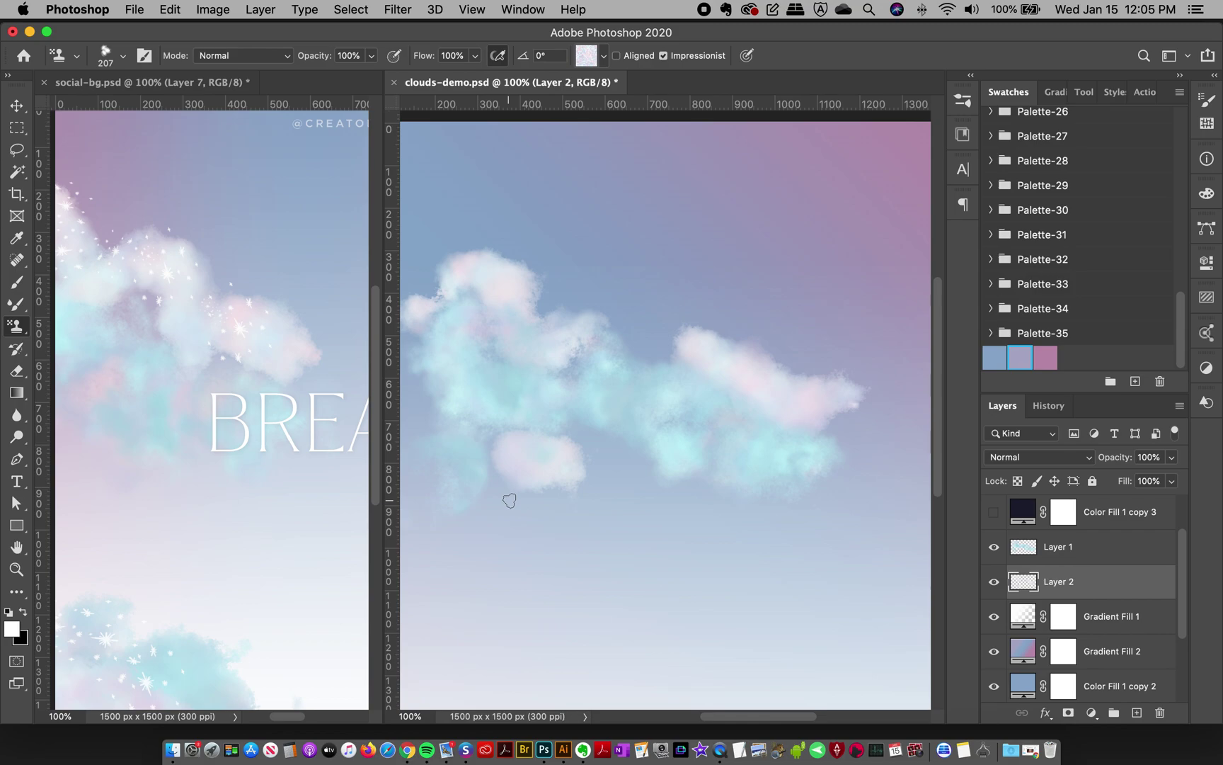
{"action": "left_click", "coordinate": [1087, 555]}
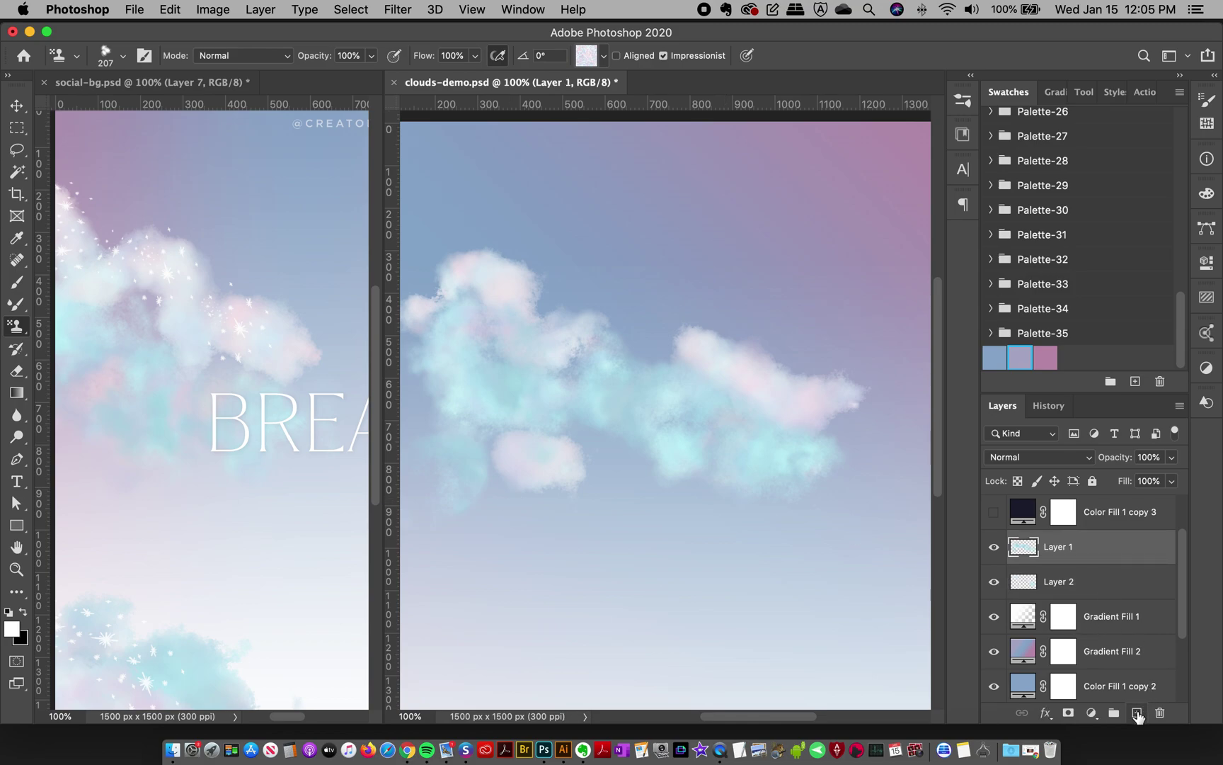
- On new Layer 3, paint white Sparkles-brush sparkles from the upper left to the lower right of the clouds
{"action": "left_click", "coordinate": [1137, 713]}
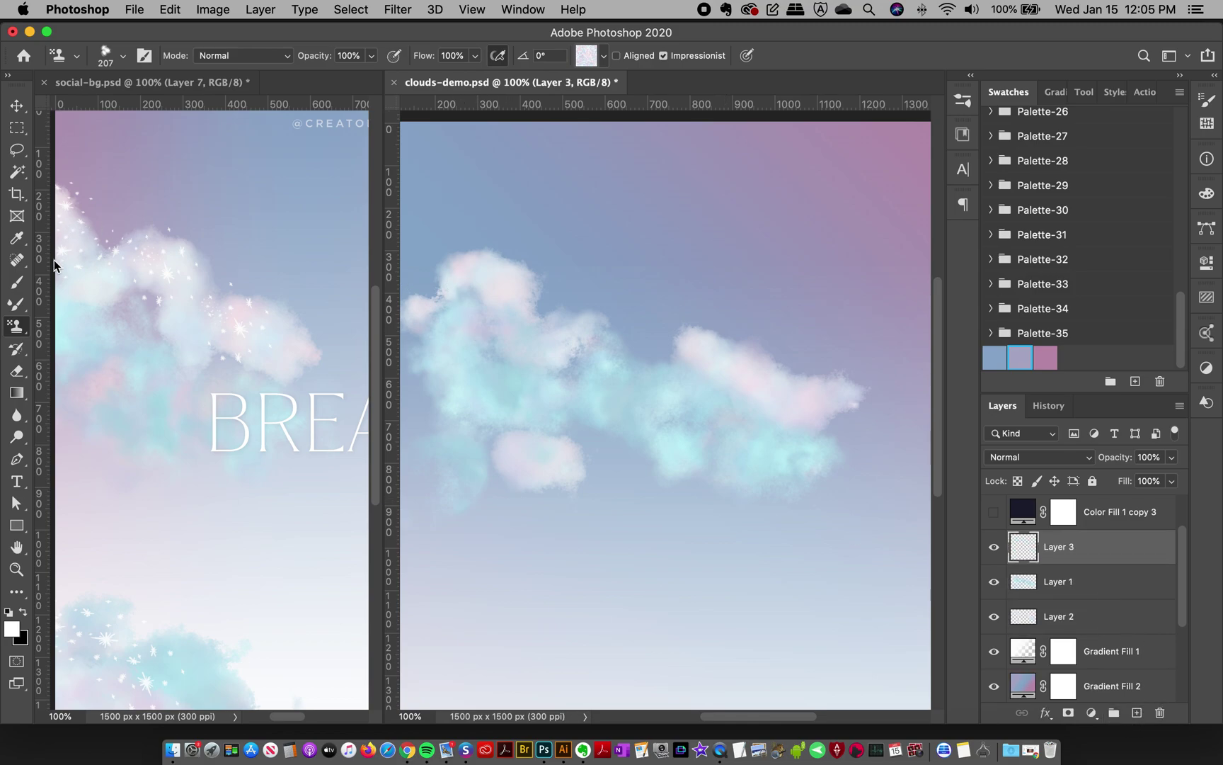
{"action": "left_click", "coordinate": [18, 286]}
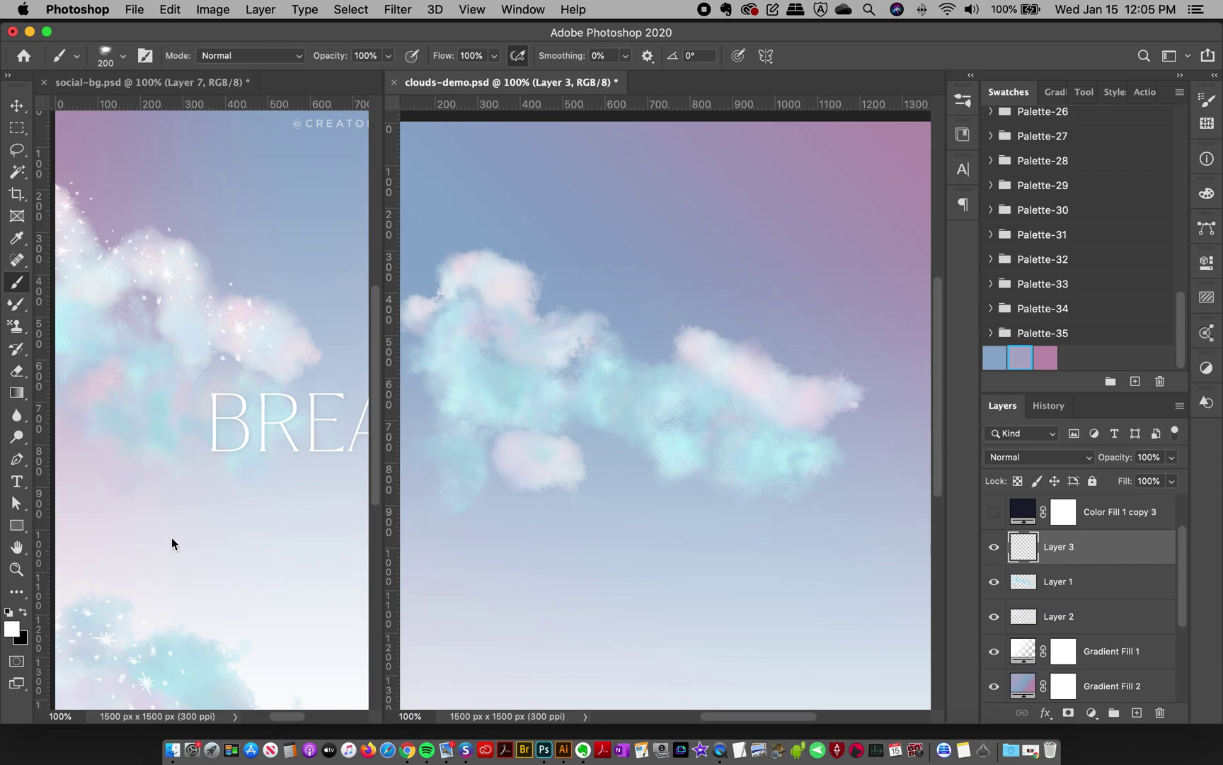
{"action": "left_click", "coordinate": [963, 100]}
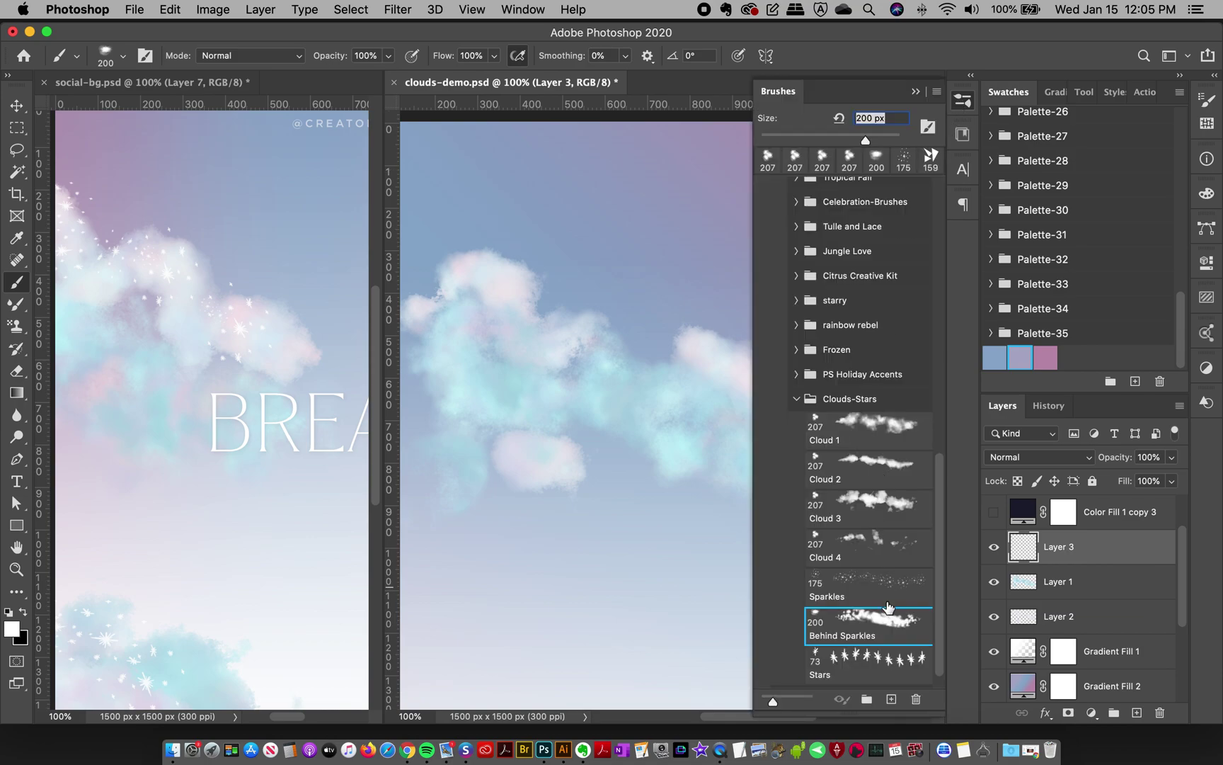
{"action": "left_click", "coordinate": [878, 592]}
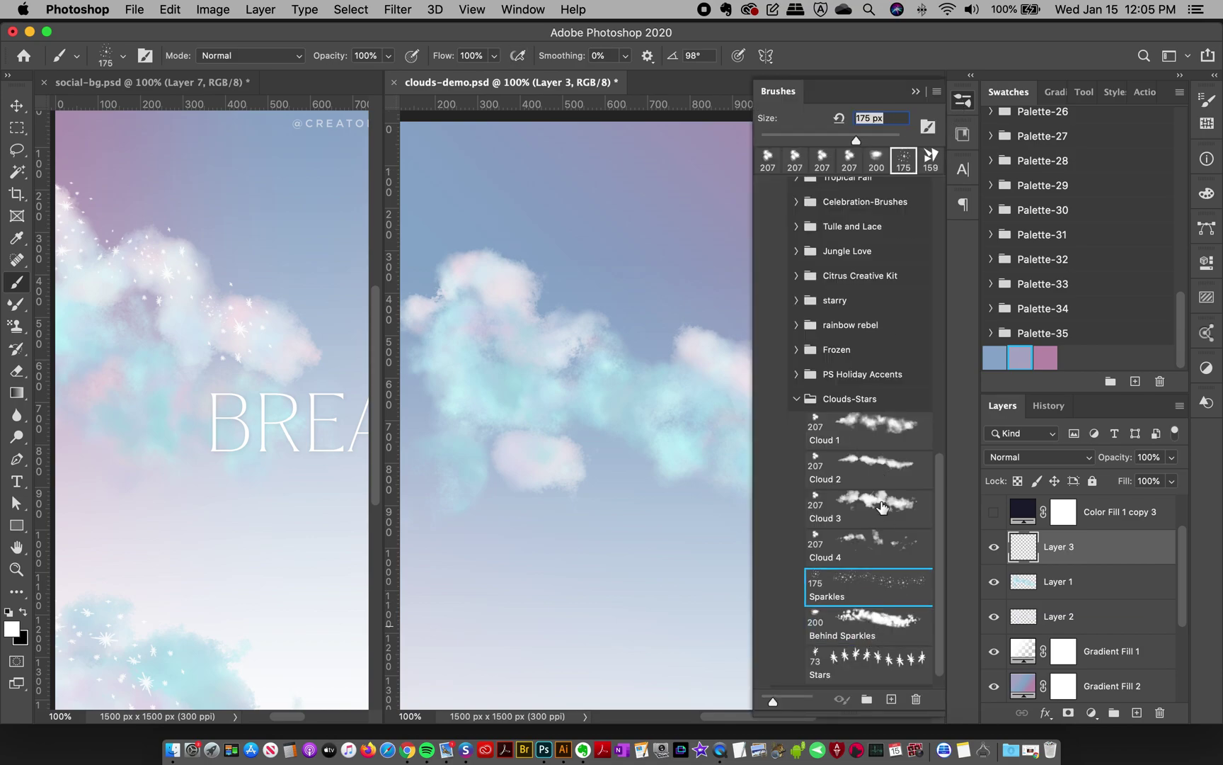
{"action": "left_click", "coordinate": [961, 106]}
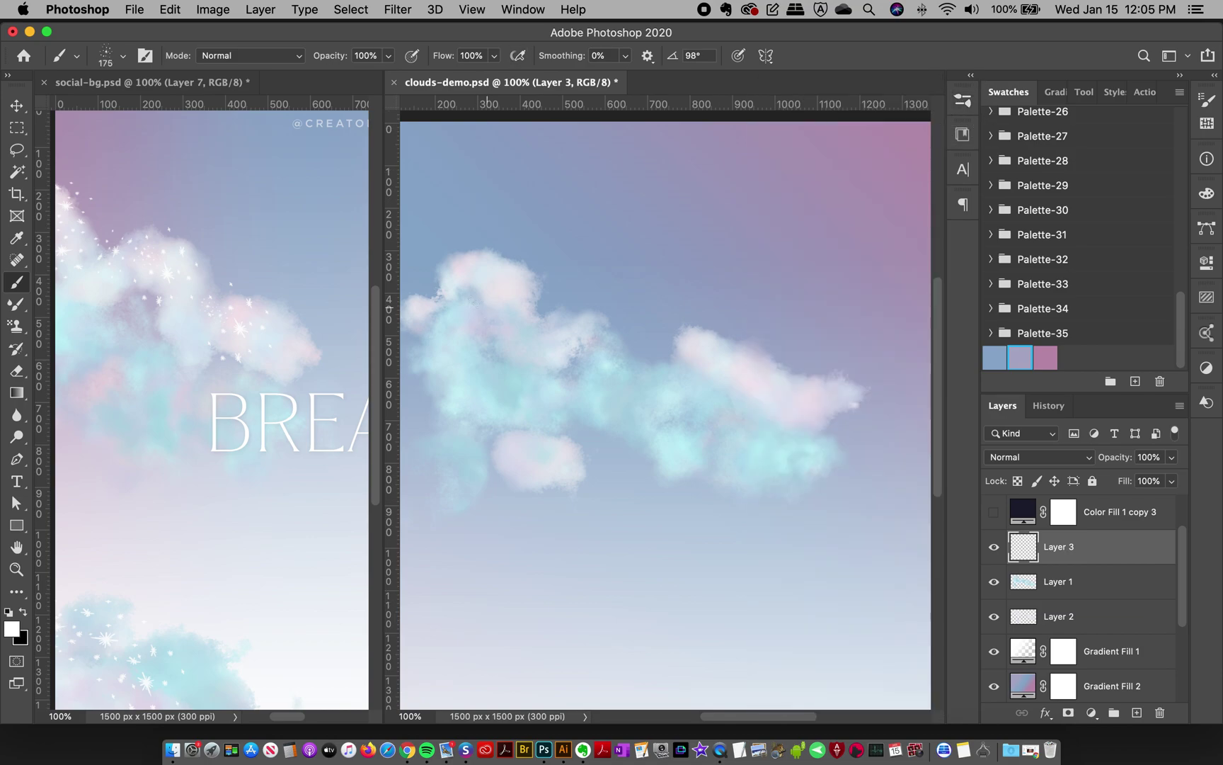
{"action": "mouse_move", "coordinate": [415, 256]}
{"action": "left_mouse_down"}
{"action": "mouse_move", "coordinate": [456, 266]}
{"action": "mouse_move", "coordinate": [476, 352]}
{"action": "mouse_move", "coordinate": [502, 397]}
{"action": "mouse_move", "coordinate": [558, 415]}
{"action": "mouse_move", "coordinate": [672, 407]}
{"action": "mouse_move", "coordinate": [803, 496]}
{"action": "left_mouse_up"}
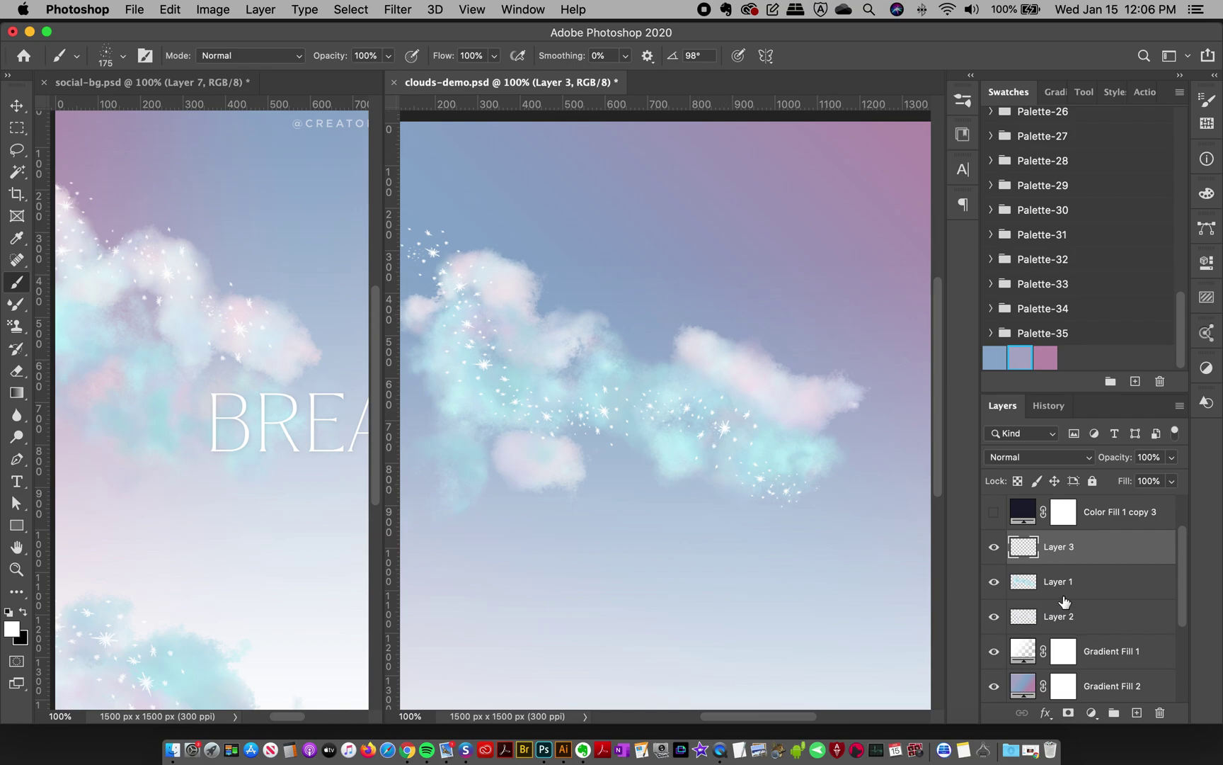
- Add a new Layer 4 above Layer 1 and pick the Behind Sparkles brush at about 11% flow
{"action": "left_click", "coordinate": [1091, 585]}
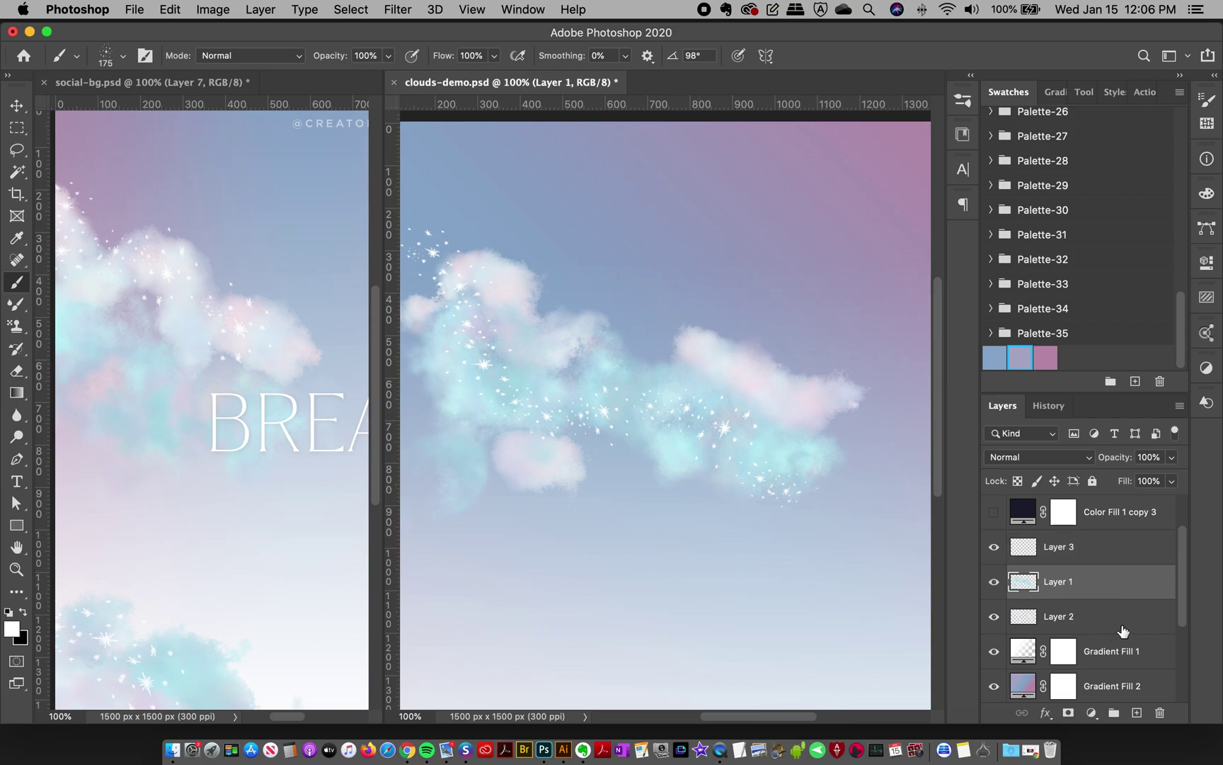
{"action": "left_click", "coordinate": [1138, 712]}
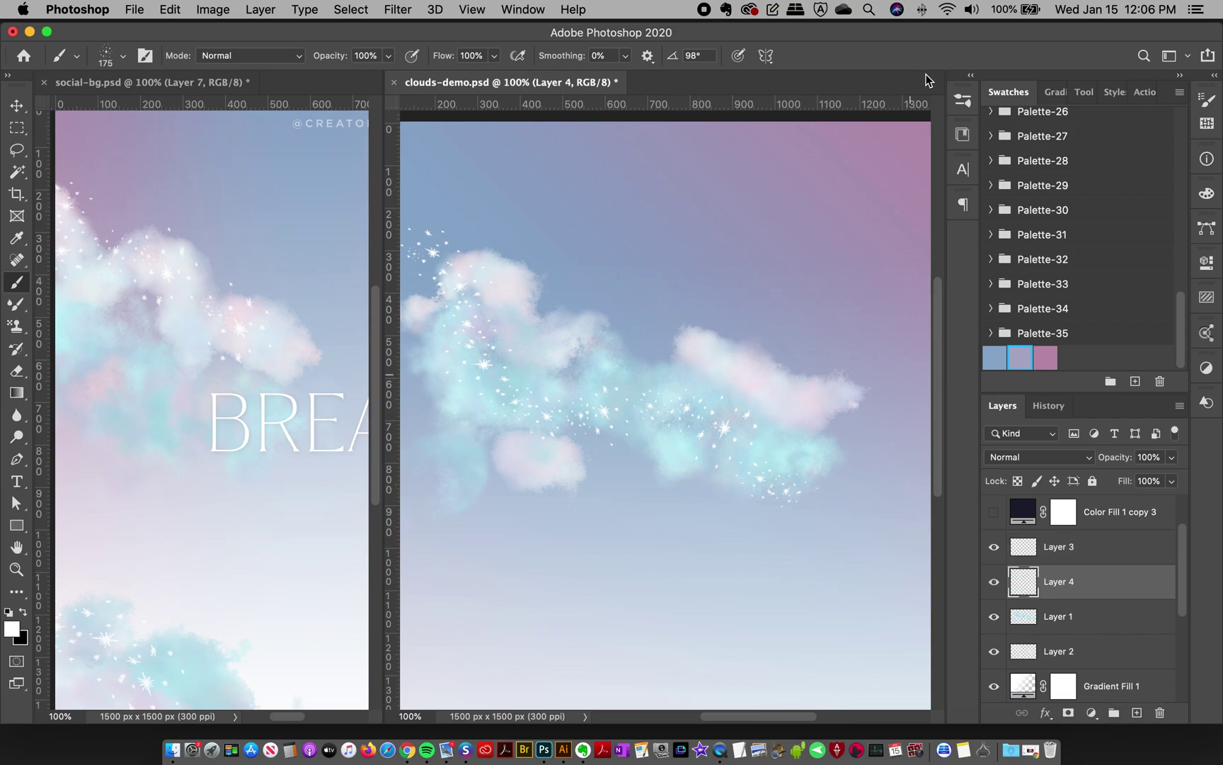
{"action": "left_click", "coordinate": [963, 100]}
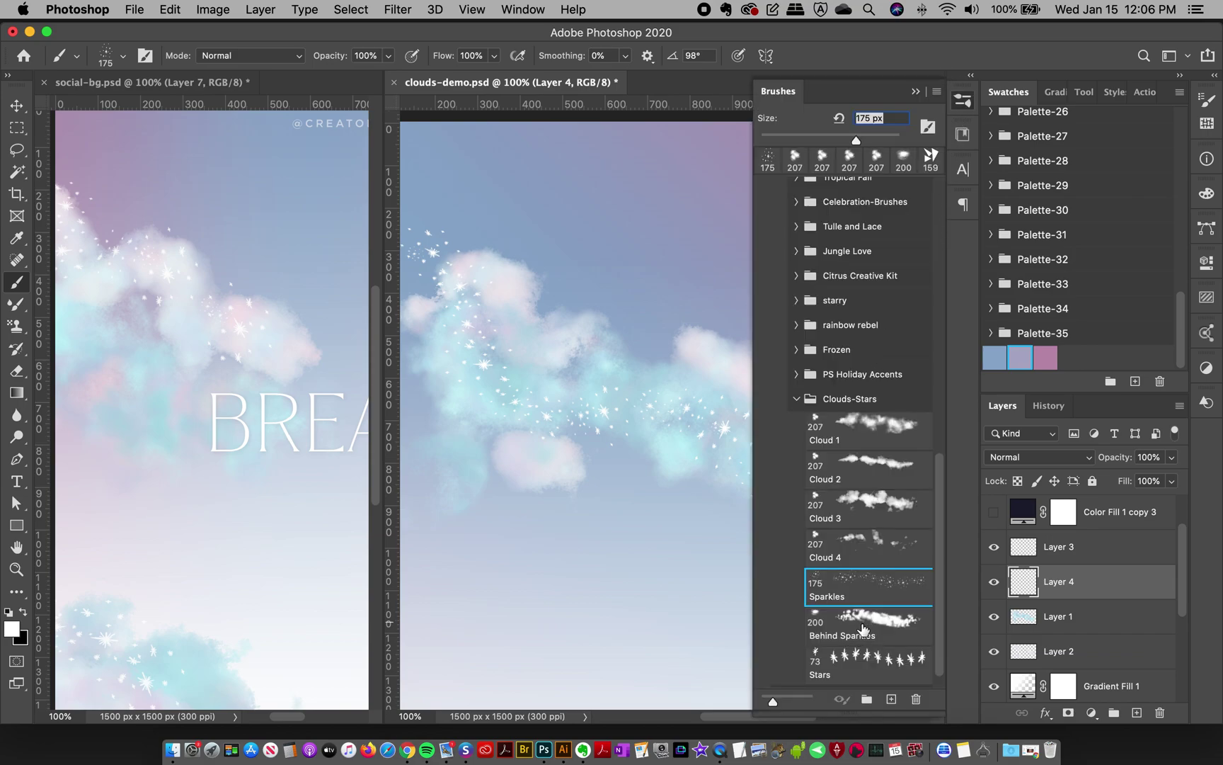
{"action": "left_click", "coordinate": [864, 629]}
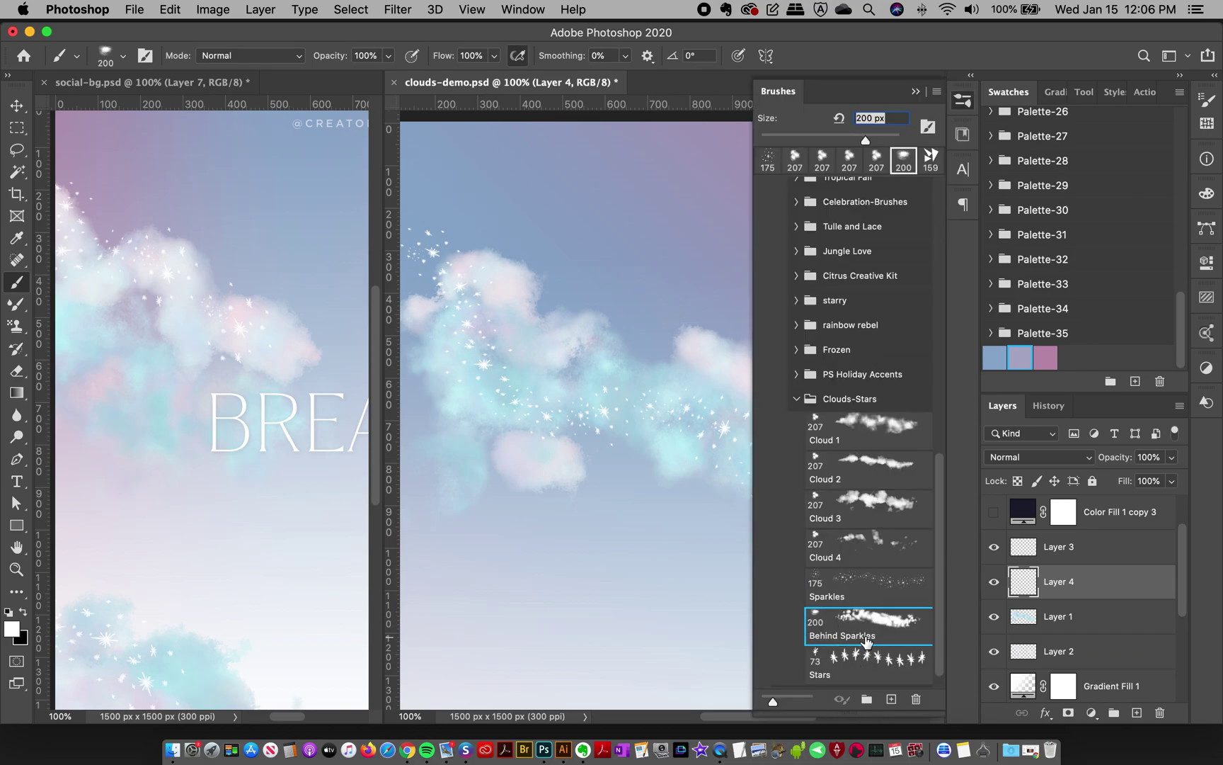
{"action": "left_click", "coordinate": [962, 100]}
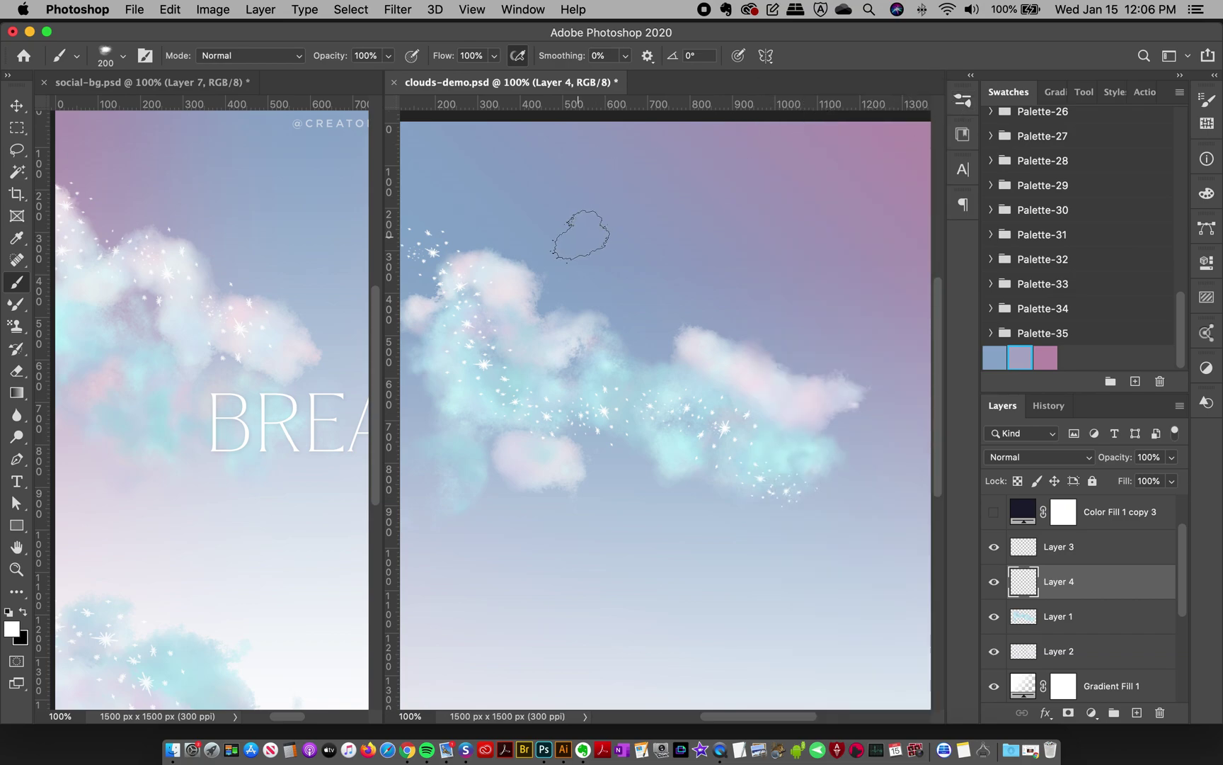
{"action": "left_click", "coordinate": [494, 57]}
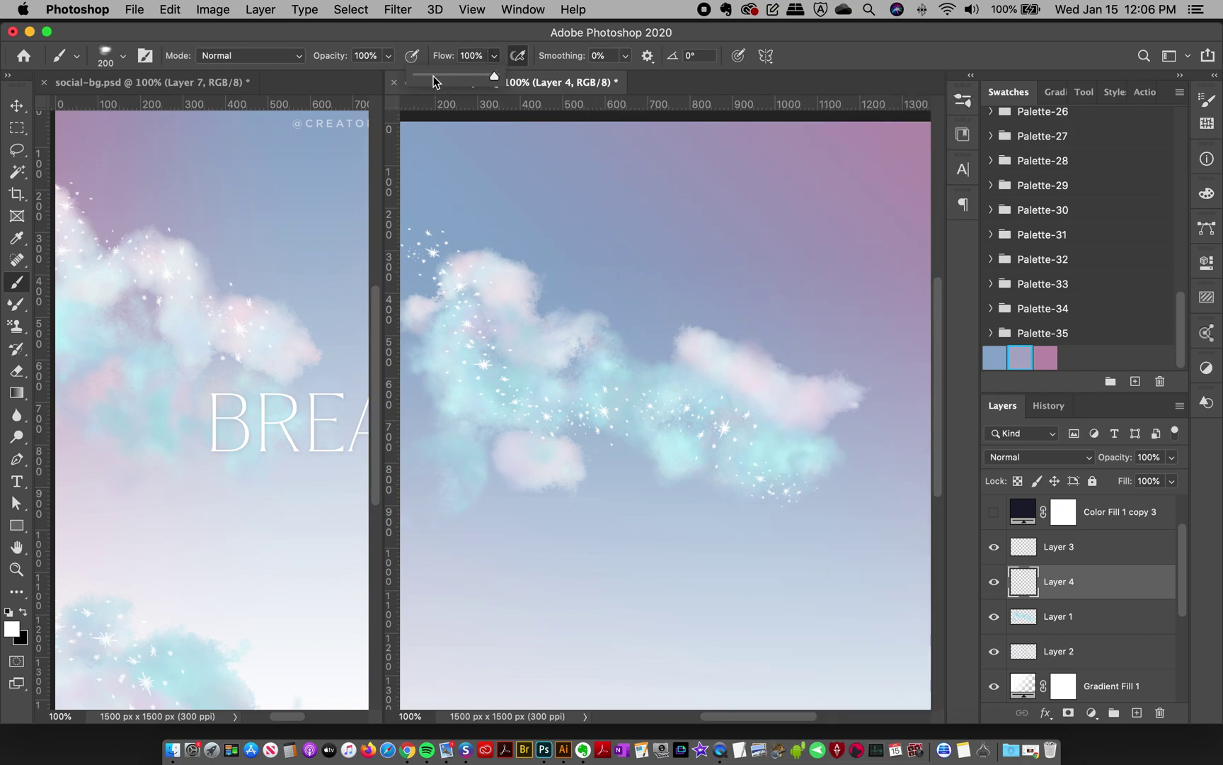
{"action": "left_click_drag", "start_coordinate": [433, 81], "coordinate": [424, 86]}
- Set up the Pattern Stamp with the Behind Sparkles brush, about 9% flow and the clouds 7 pattern
{"action": "left_click", "coordinate": [14, 328]}
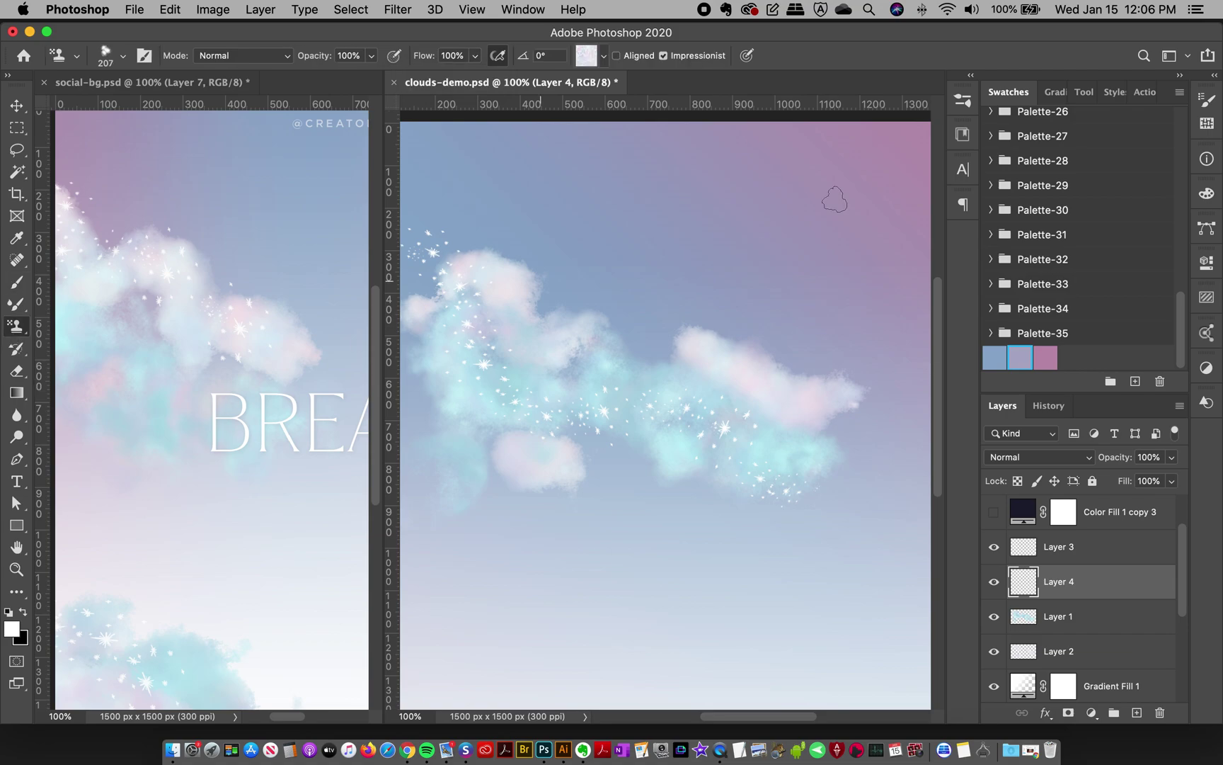
{"action": "left_click", "coordinate": [961, 129]}
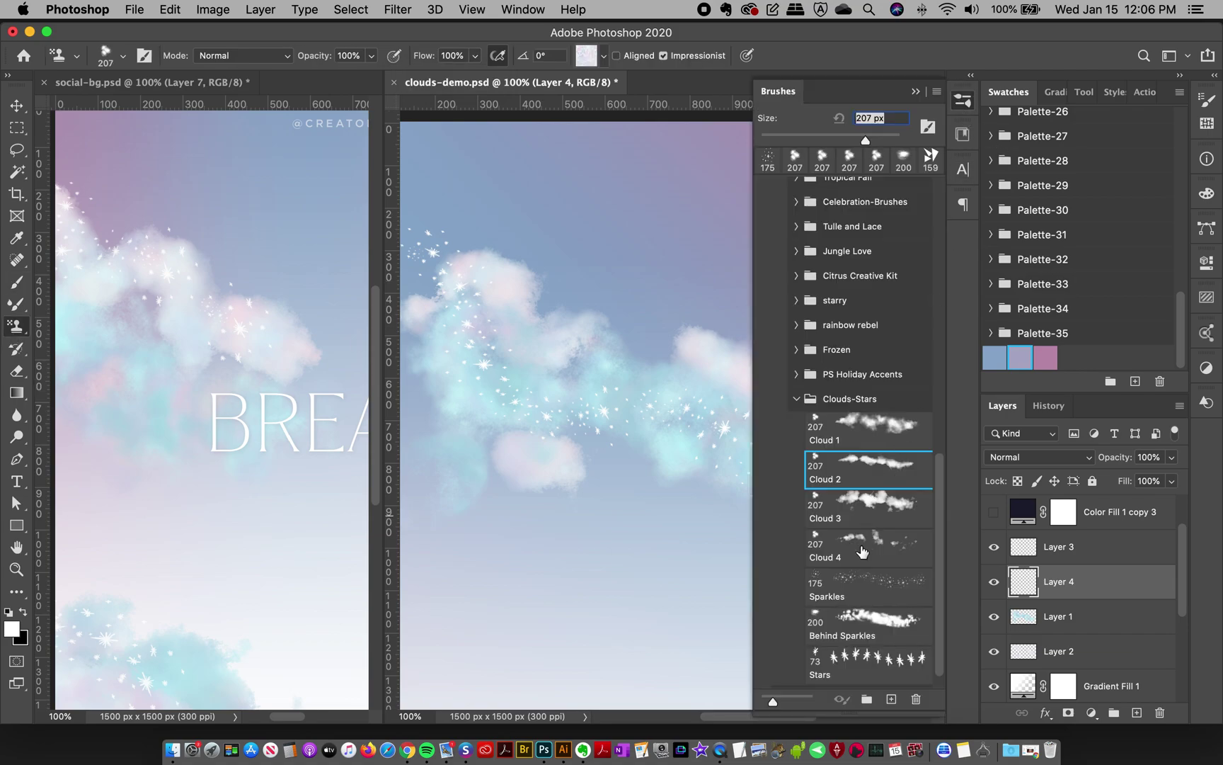
{"action": "left_click", "coordinate": [863, 626]}
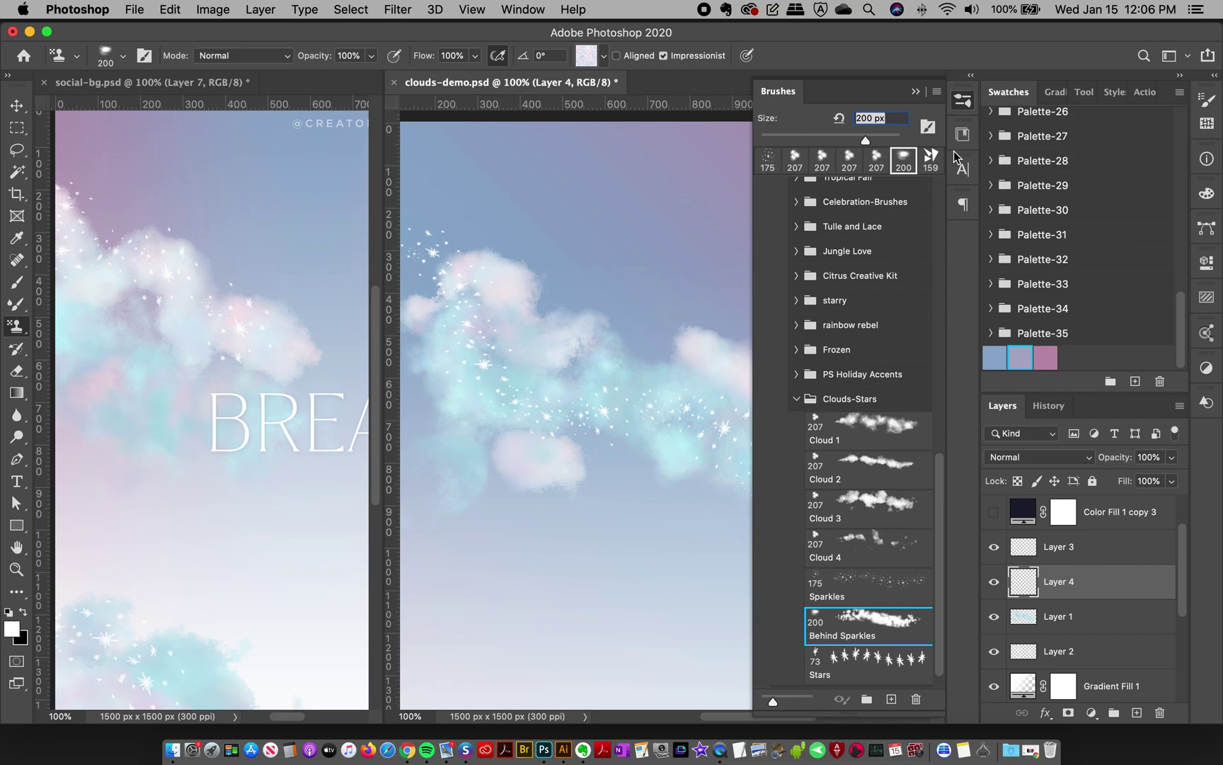
{"action": "left_click", "coordinate": [963, 105]}
{"action": "left_click", "coordinate": [475, 55]}
{"action": "left_click_drag", "start_coordinate": [478, 76], "coordinate": [405, 80]}
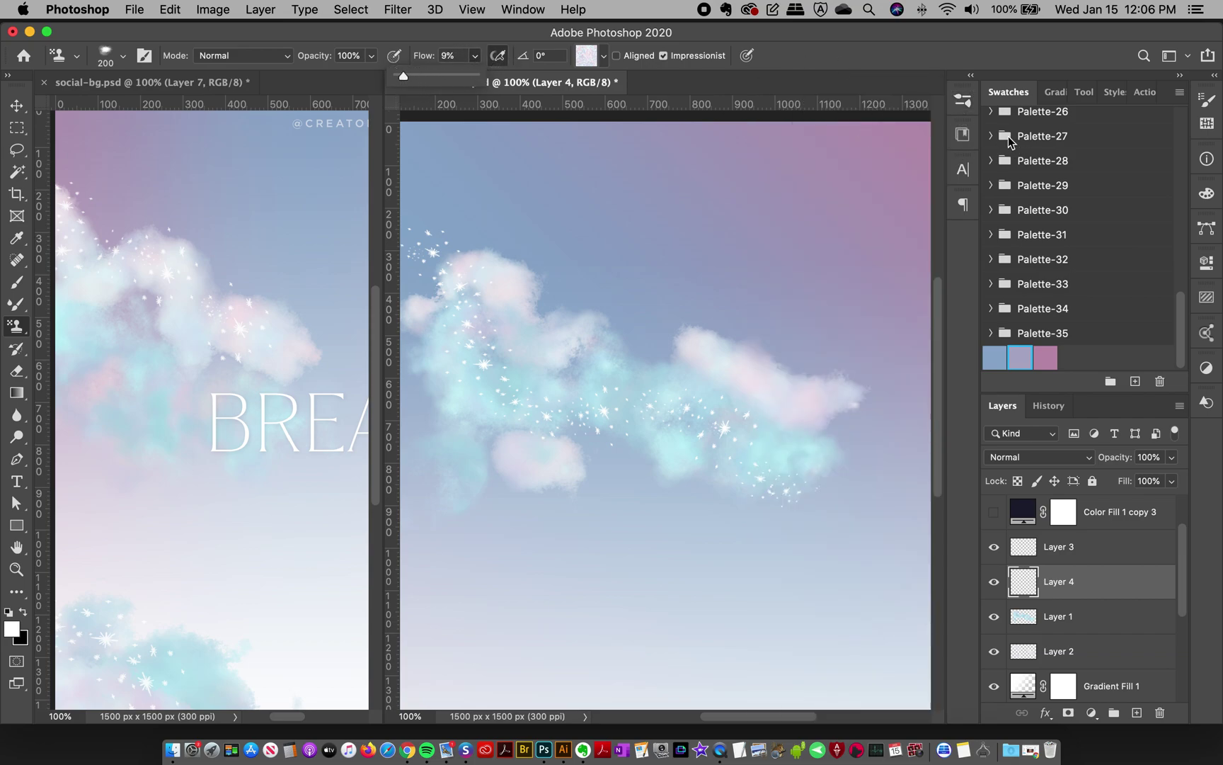
{"action": "left_click", "coordinate": [963, 101]}
{"action": "left_click", "coordinate": [586, 56]}
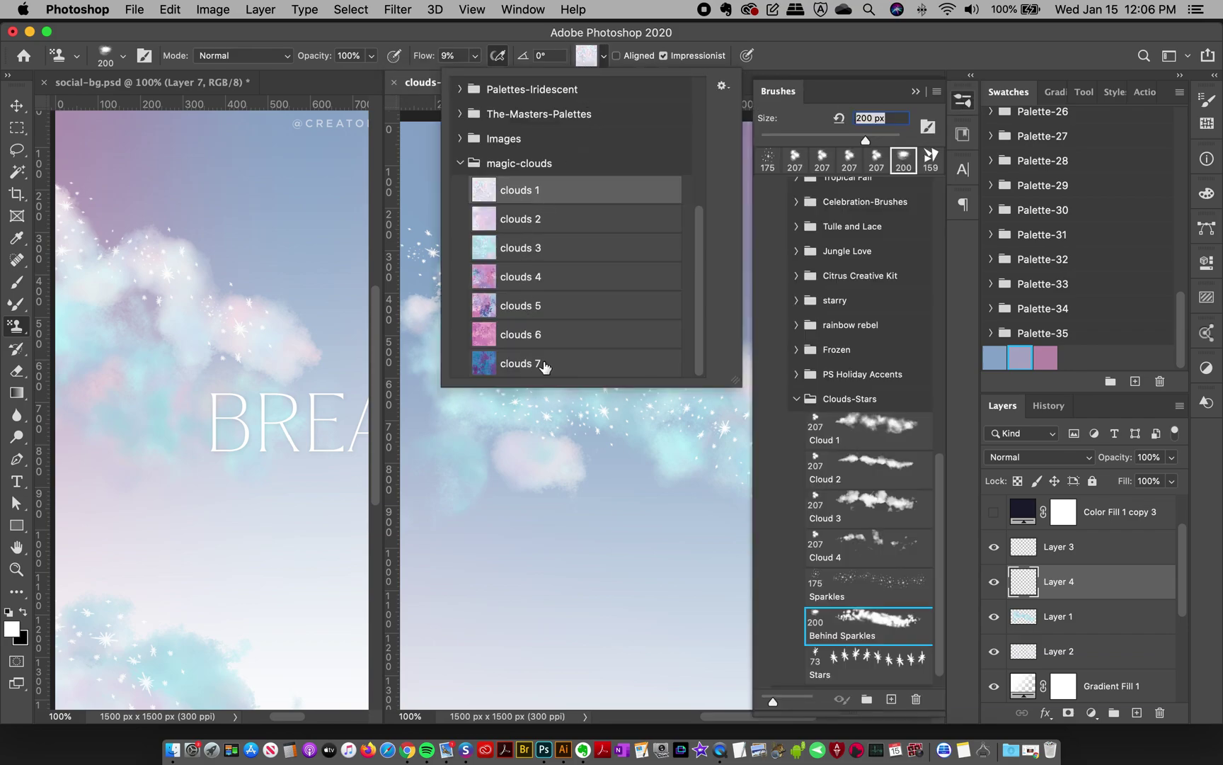
{"action": "left_click", "coordinate": [543, 364]}
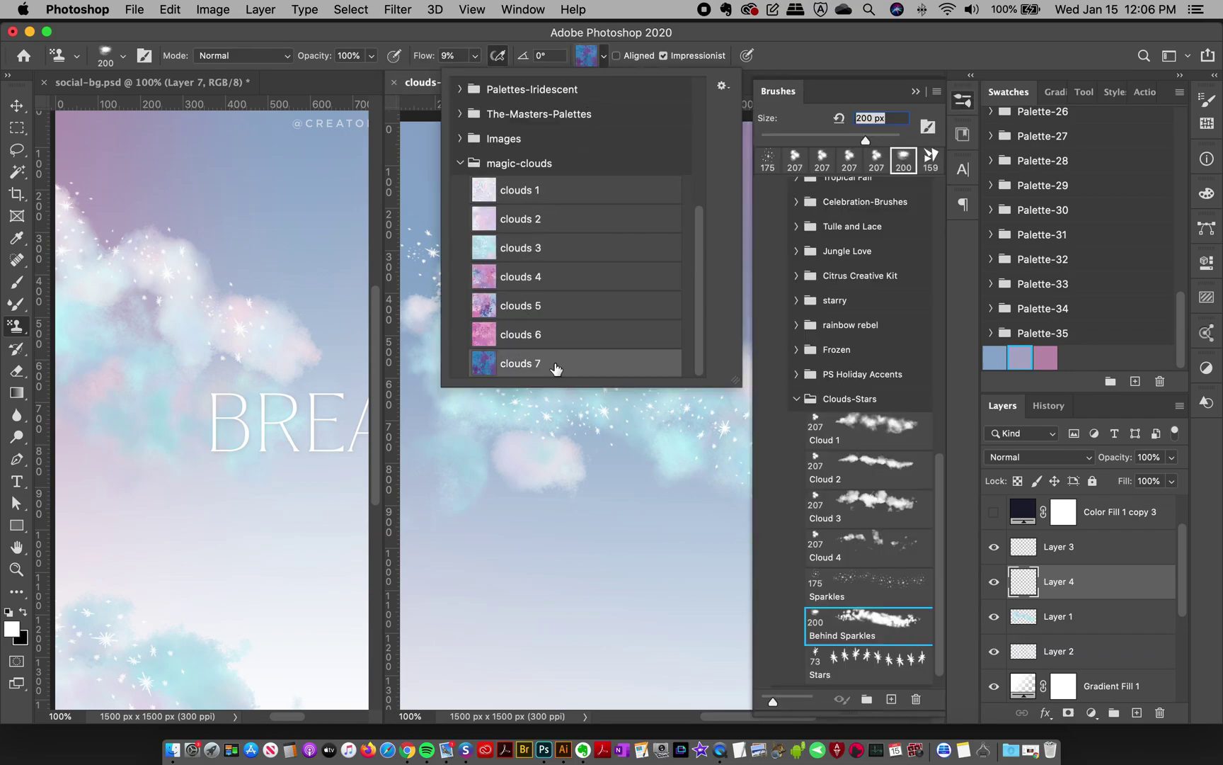
{"action": "left_click", "coordinate": [963, 103]}
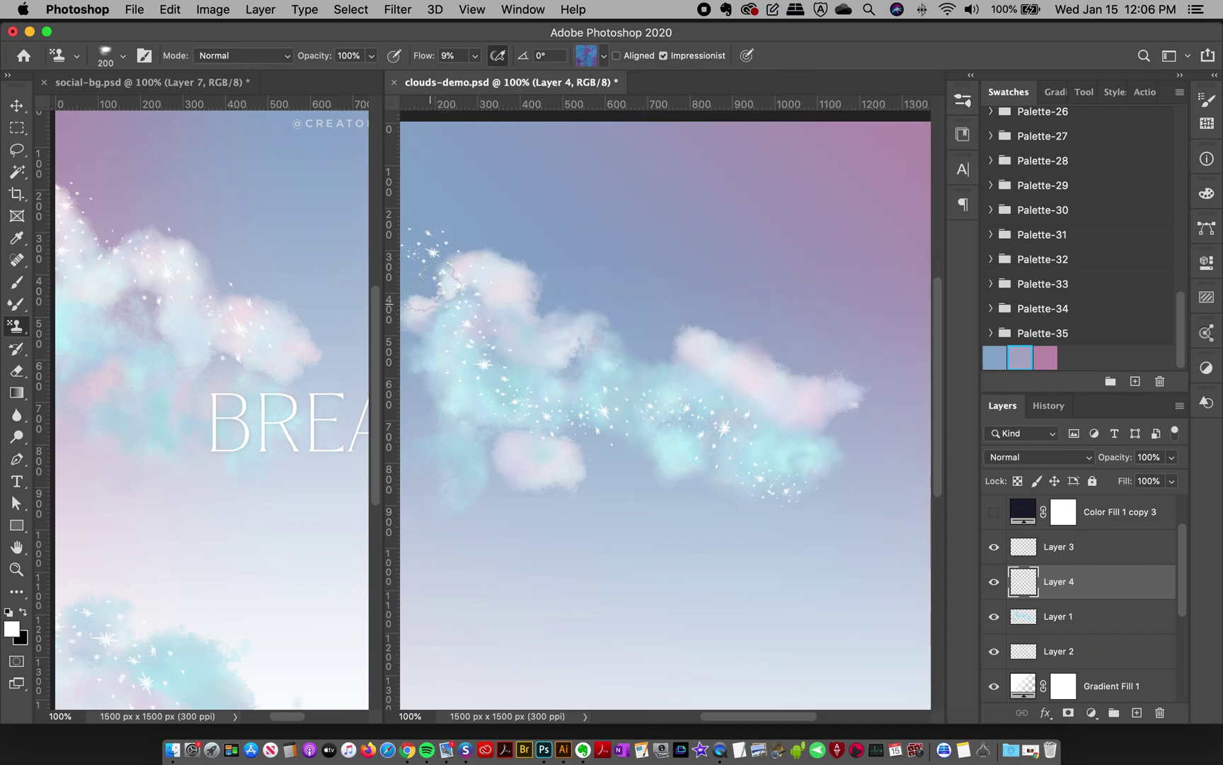
- Stamp the pink clouds 4 pattern along the sparkle trail, replacing a too-dark clouds 7 stroke
{"action": "mouse_move", "coordinate": [434, 285]}
{"action": "left_mouse_down"}
{"action": "mouse_move", "coordinate": [428, 238]}
{"action": "mouse_move", "coordinate": [497, 396]}
{"action": "mouse_move", "coordinate": [565, 418]}
{"action": "mouse_move", "coordinate": [682, 428]}
{"action": "mouse_move", "coordinate": [792, 491]}
{"action": "mouse_move", "coordinate": [627, 417]}
{"action": "left_mouse_up"}
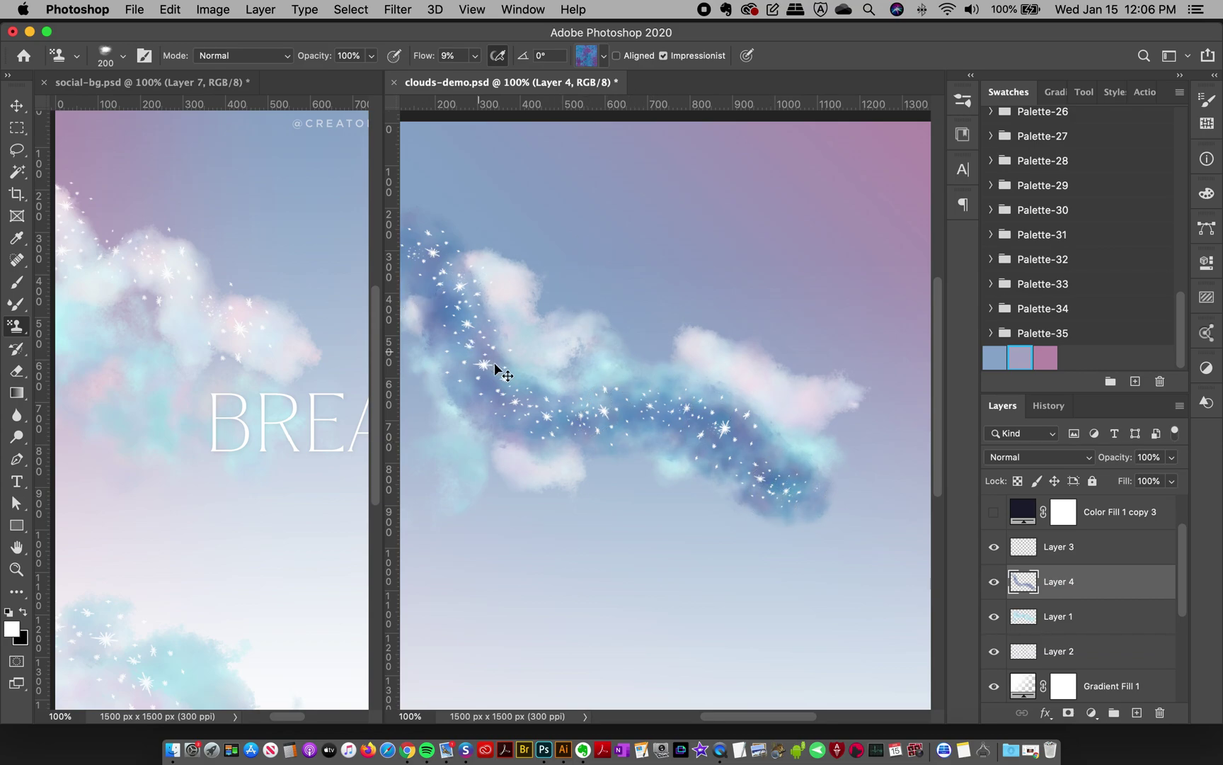
{"action": "key", "text": "super+z"}
{"action": "left_click", "coordinate": [586, 55]}
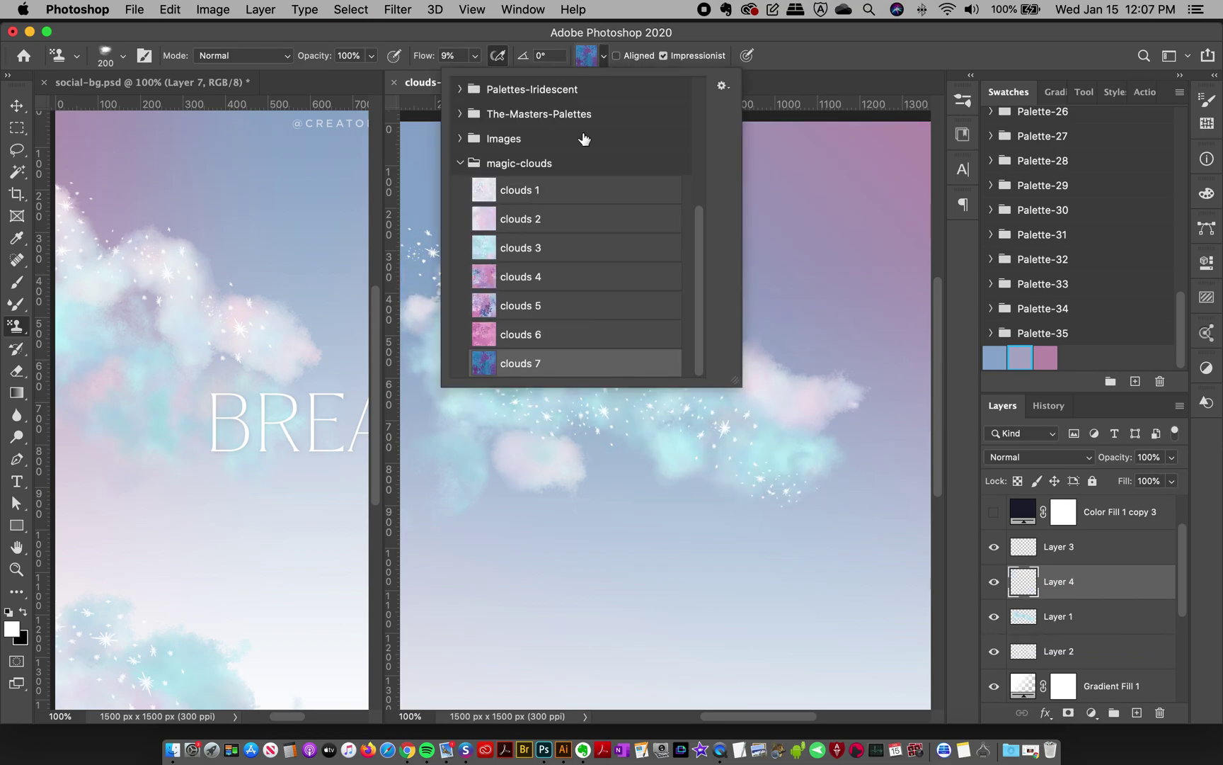
{"action": "left_click", "coordinate": [531, 277]}
{"action": "left_click", "coordinate": [783, 74]}
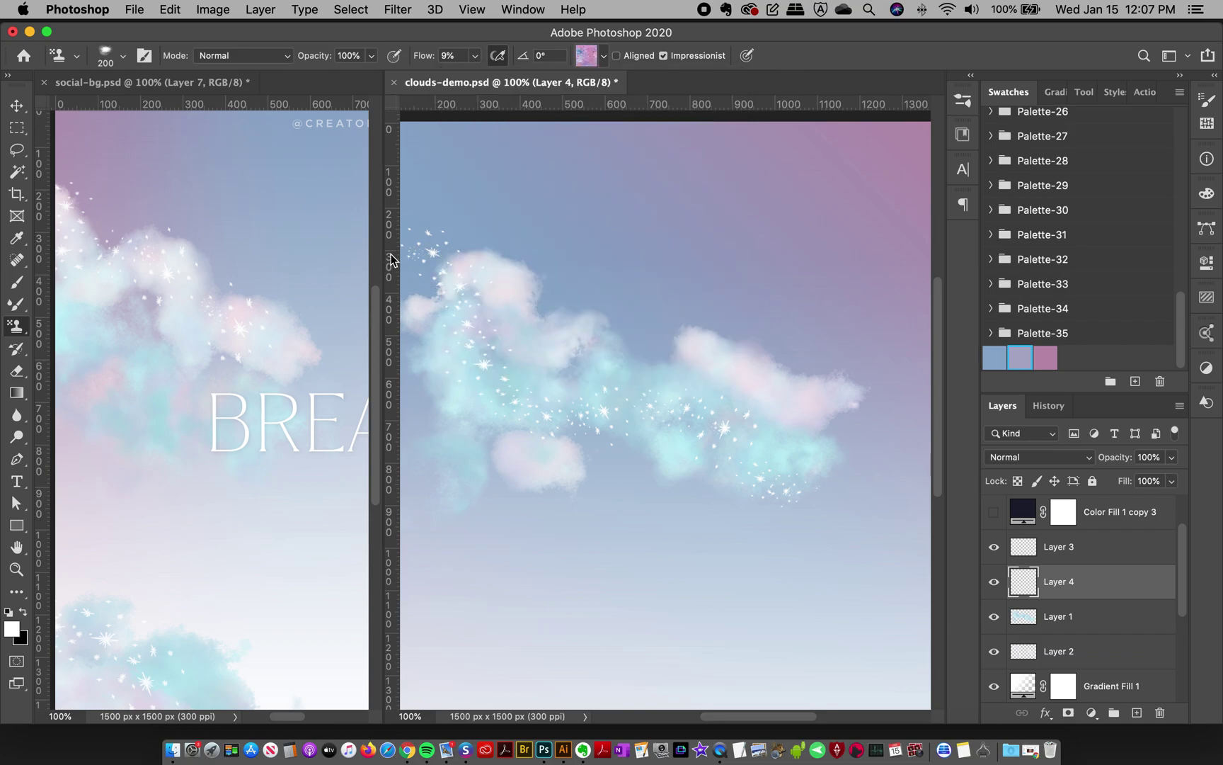
{"action": "mouse_move", "coordinate": [414, 237]}
{"action": "left_mouse_down"}
{"action": "mouse_move", "coordinate": [453, 279]}
{"action": "mouse_move", "coordinate": [460, 355]}
{"action": "mouse_move", "coordinate": [481, 391]}
{"action": "mouse_move", "coordinate": [614, 415]}
{"action": "mouse_move", "coordinate": [679, 411]}
{"action": "mouse_move", "coordinate": [753, 473]}
{"action": "mouse_move", "coordinate": [821, 496]}
{"action": "left_mouse_up"}
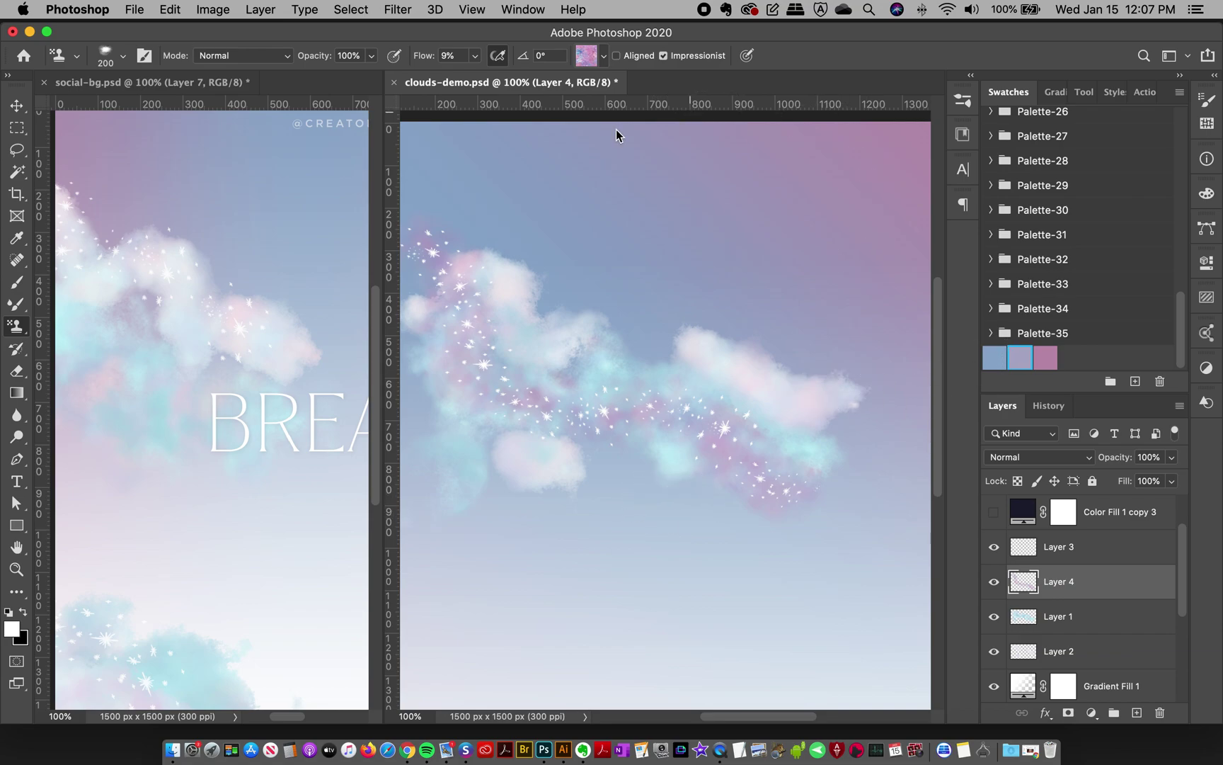
{"action": "left_click", "coordinate": [963, 100]}
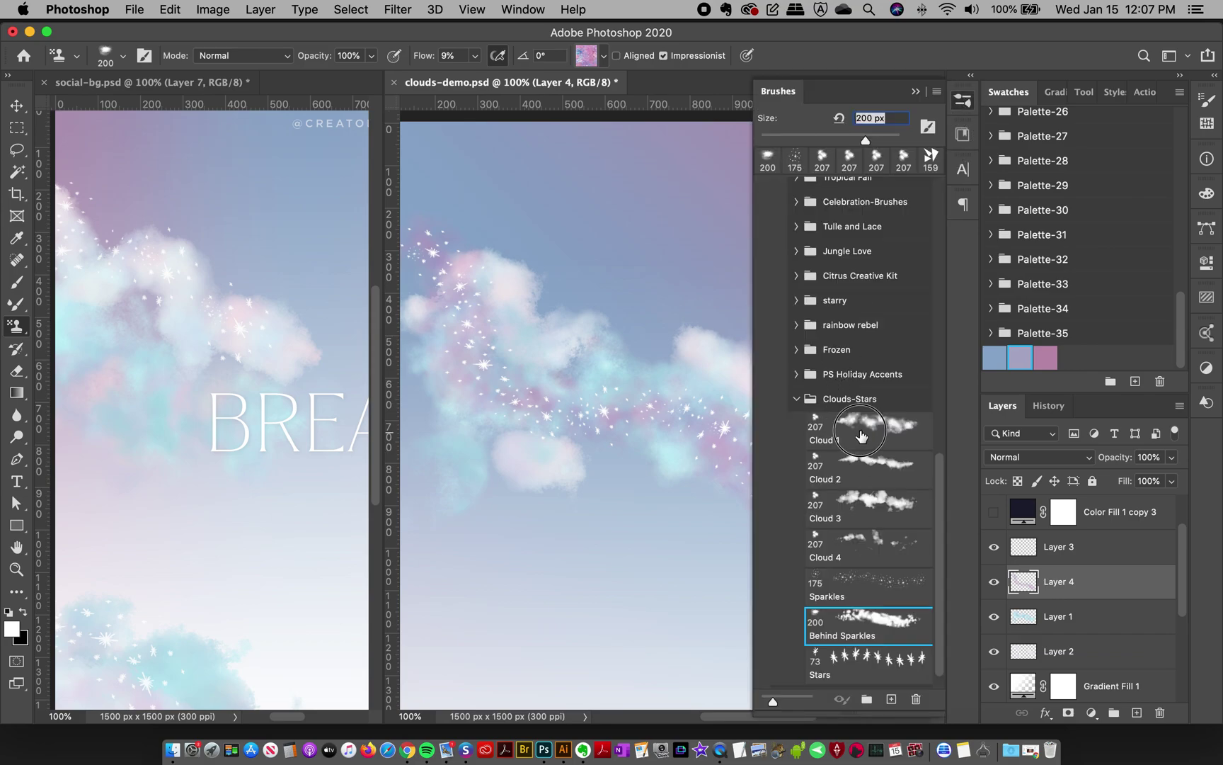
- Stamp a soft pink cloud in the upper sky with the Cloud 1 brush, then restore flow to 100%
{"action": "left_click", "coordinate": [855, 435]}
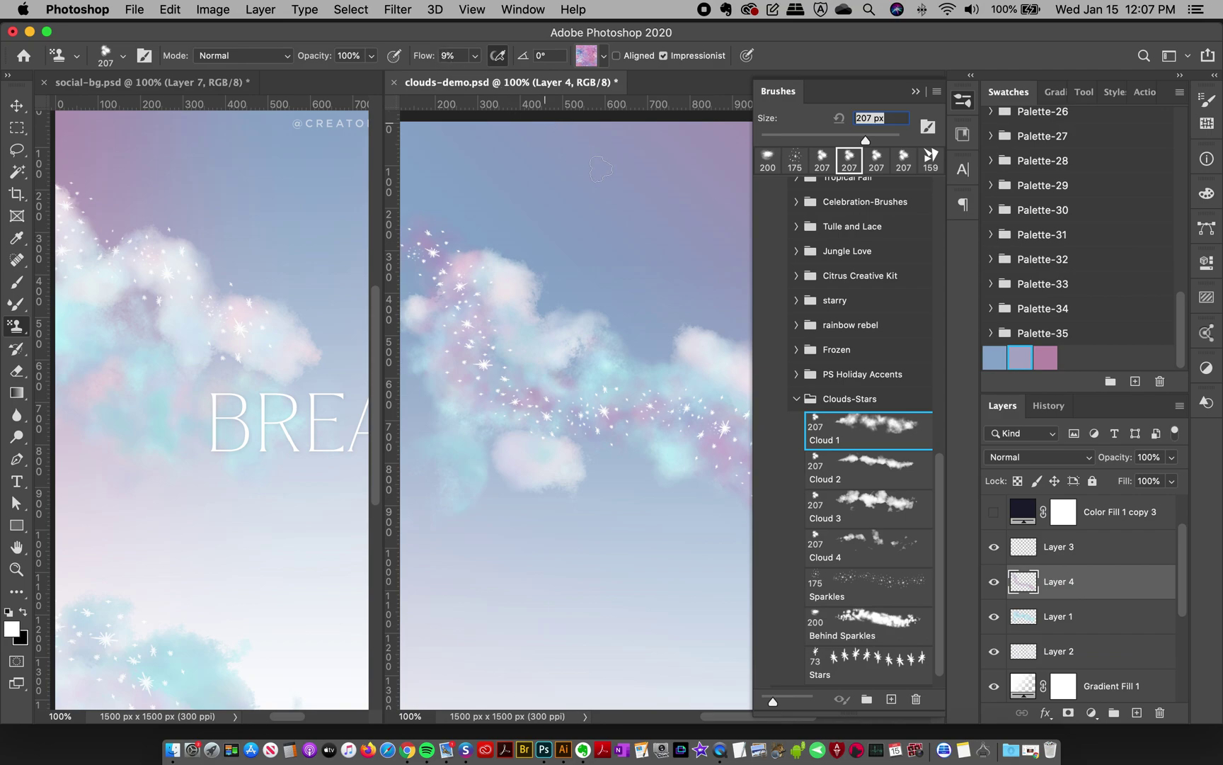
{"action": "mouse_move", "coordinate": [582, 197]}
{"action": "left_mouse_down"}
{"action": "mouse_move", "coordinate": [480, 194]}
{"action": "mouse_move", "coordinate": [647, 227]}
{"action": "mouse_move", "coordinate": [611, 216]}
{"action": "left_mouse_up"}
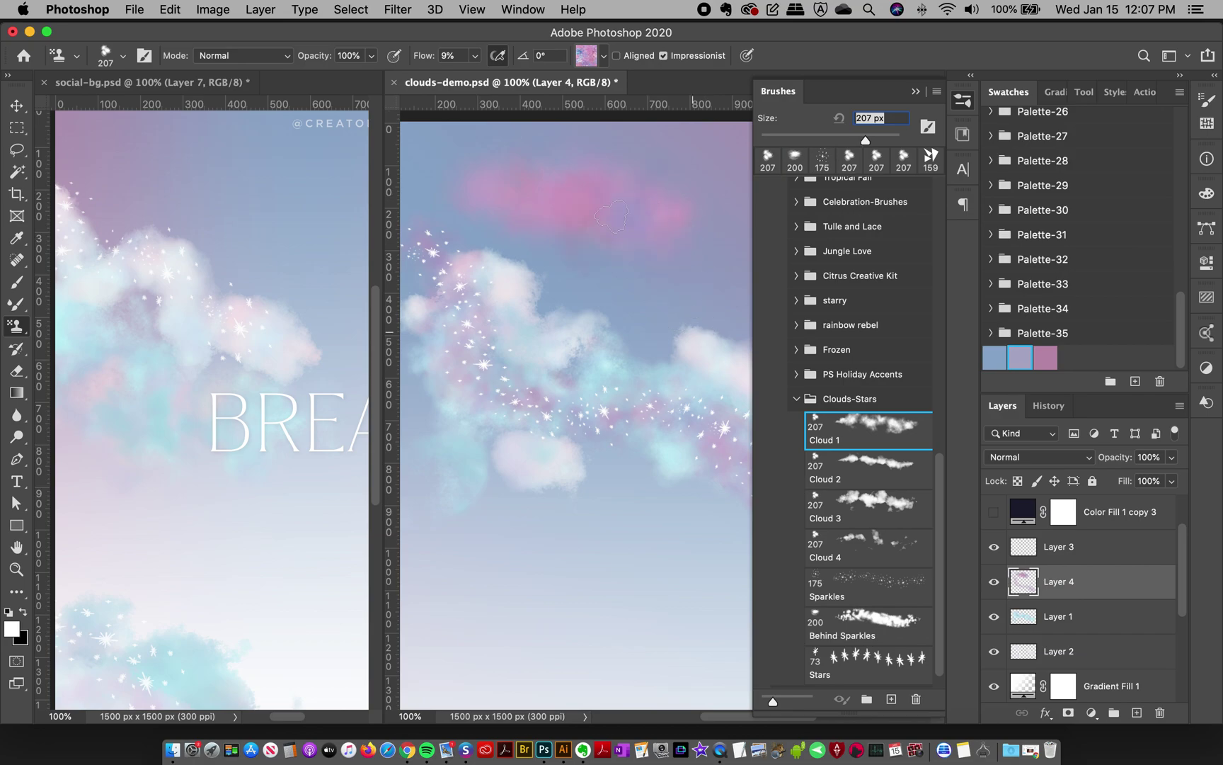
{"action": "left_click", "coordinate": [473, 56]}
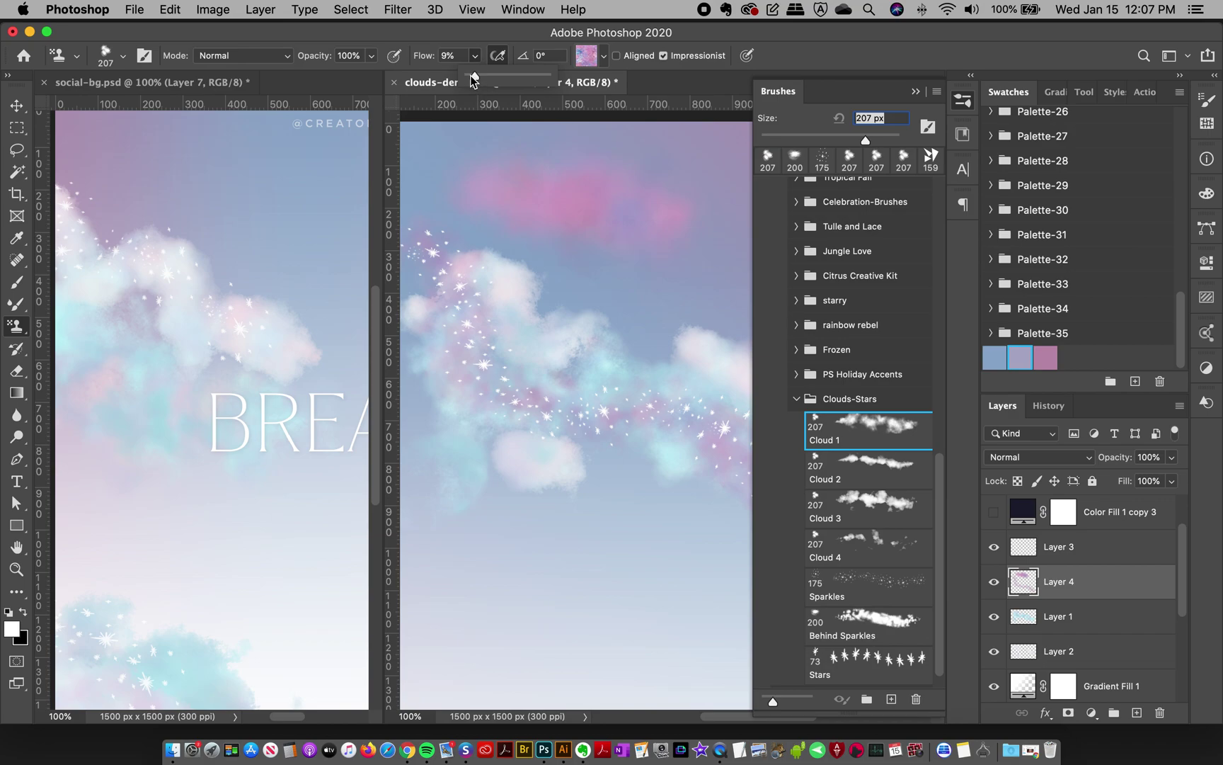
{"action": "left_click_drag", "start_coordinate": [473, 77], "coordinate": [802, 122]}
{"action": "left_click", "coordinate": [961, 104]}
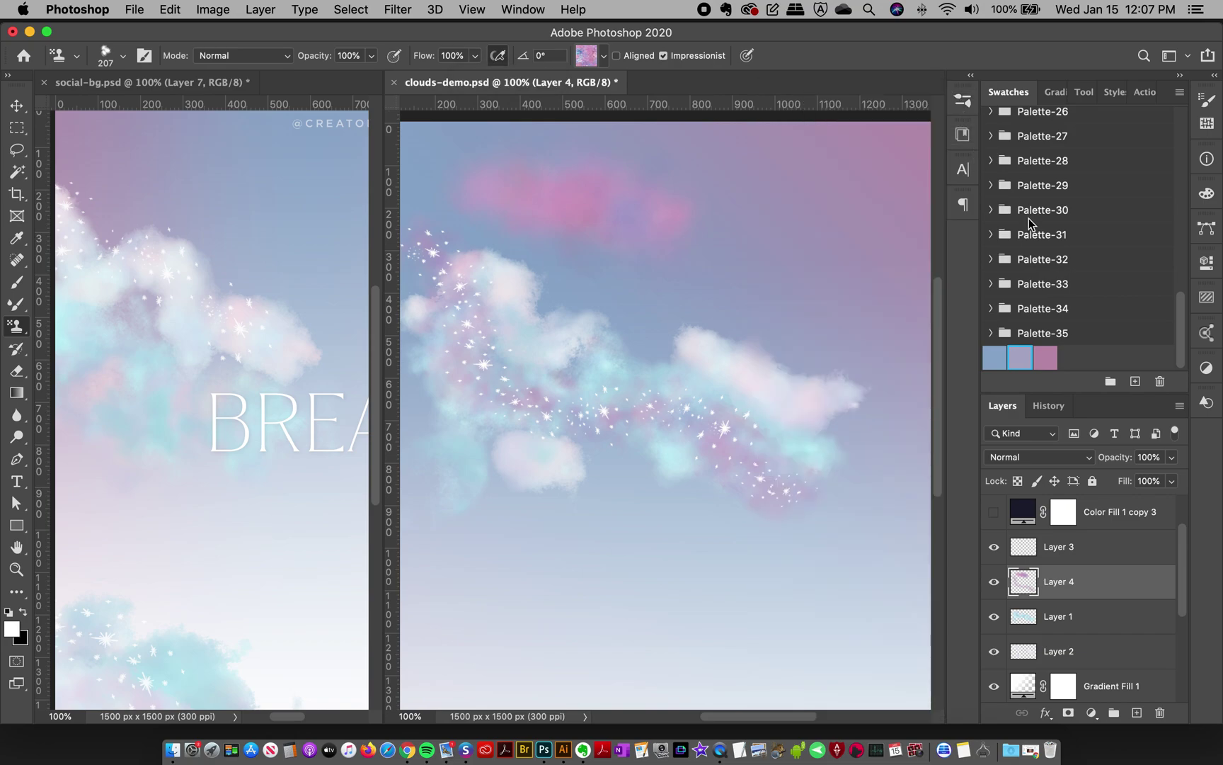
- Add a new Layer 5 above Layer 3 and set the Brush tool to the Stars brush at 100% flow
{"action": "left_click", "coordinate": [1091, 558]}
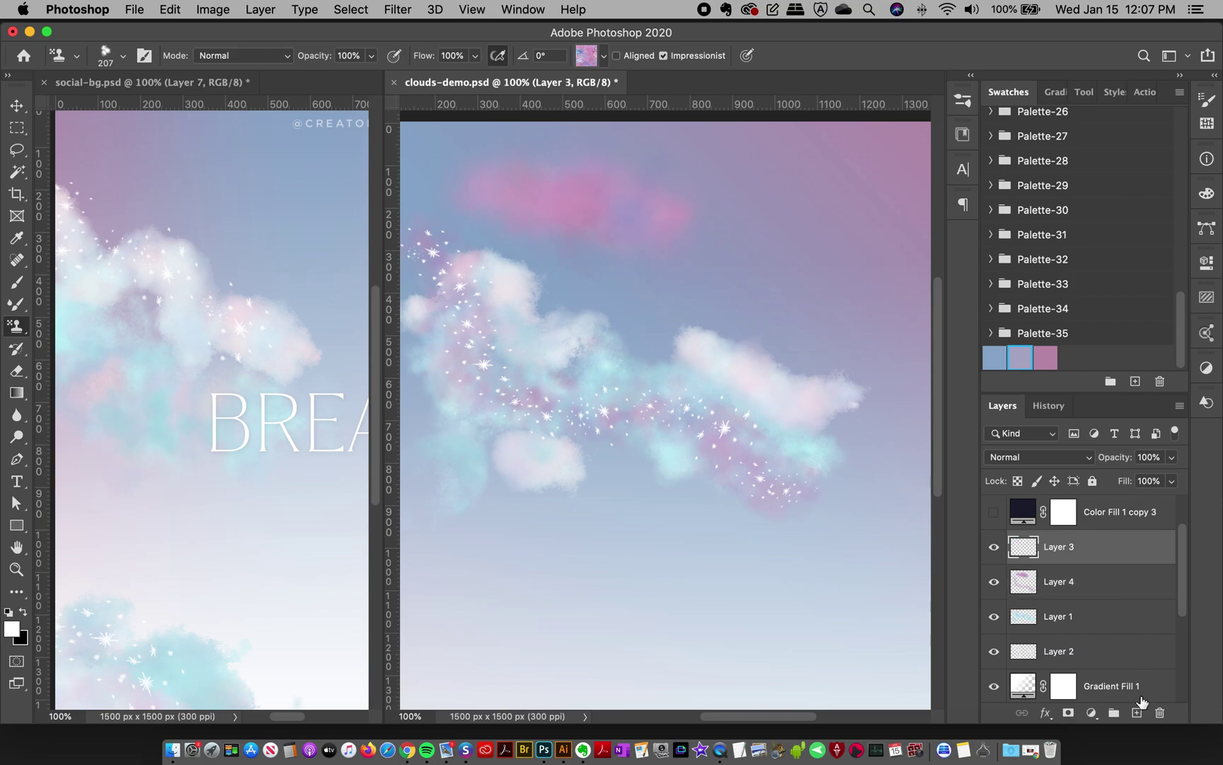
{"action": "left_click", "coordinate": [1136, 712]}
{"action": "left_click", "coordinate": [963, 101]}
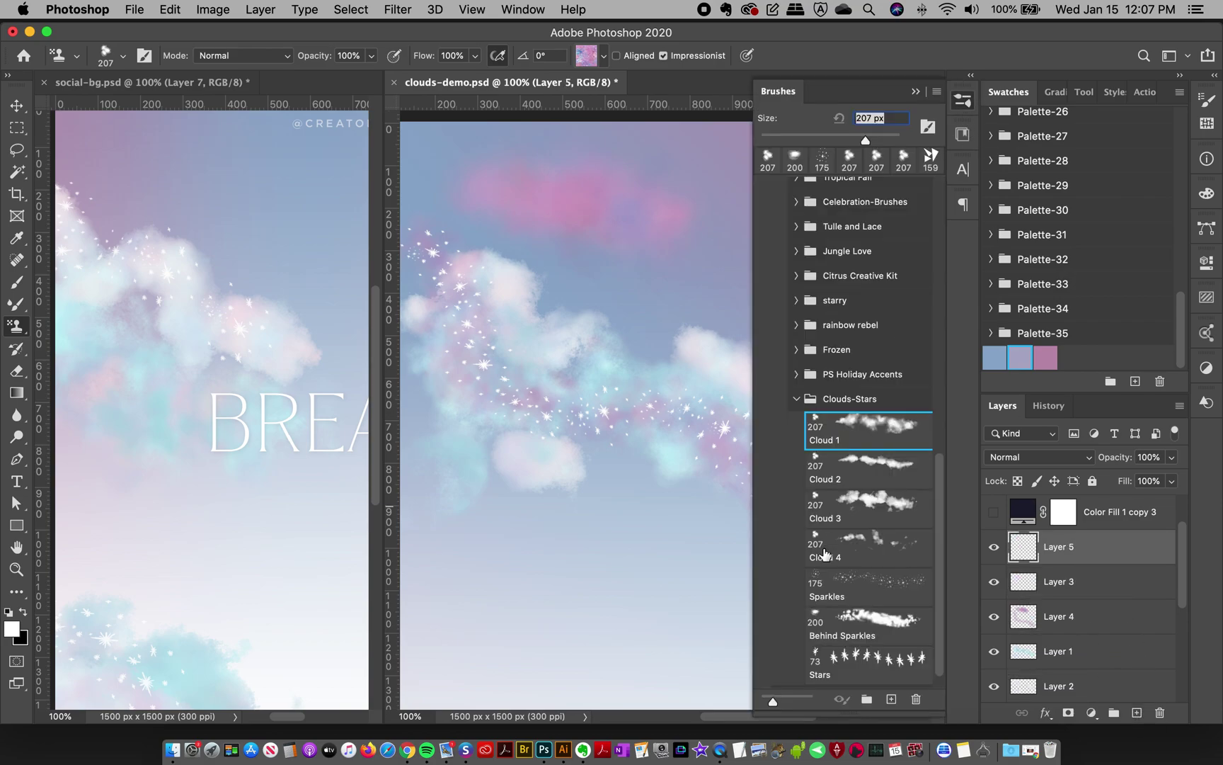
{"action": "left_click", "coordinate": [855, 662]}
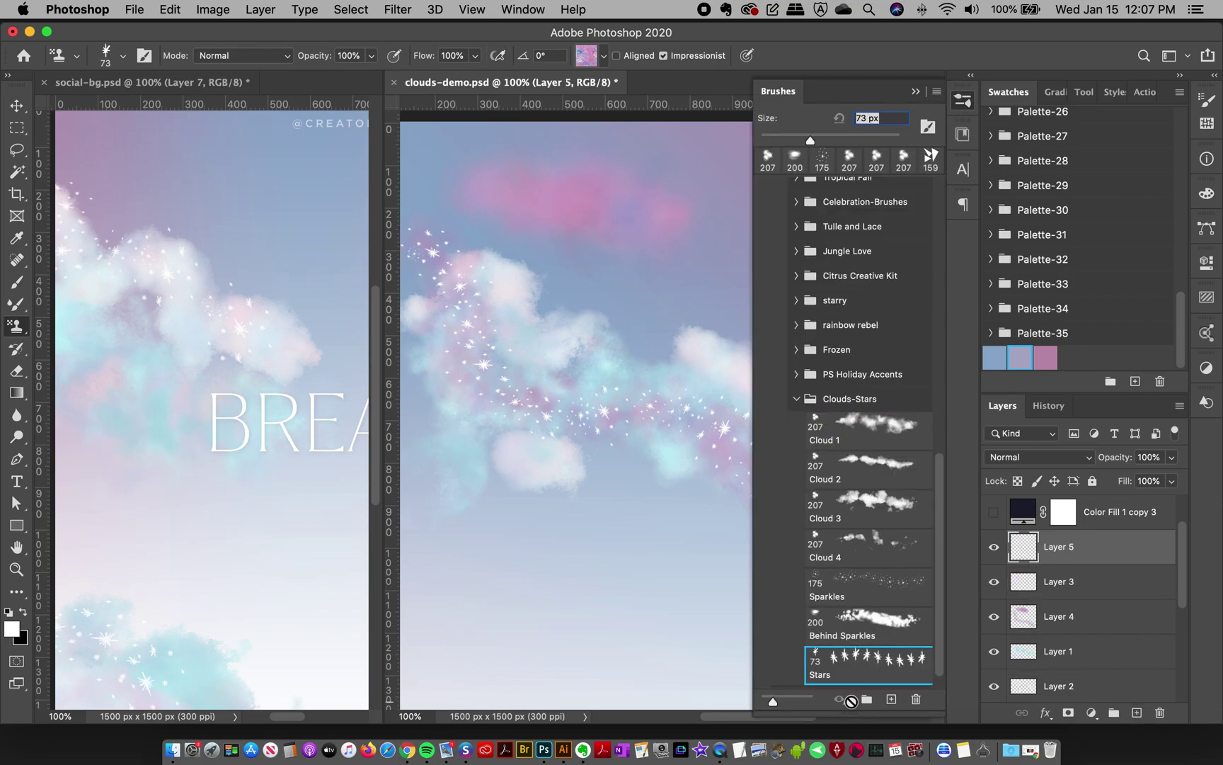
{"action": "left_click", "coordinate": [16, 283]}
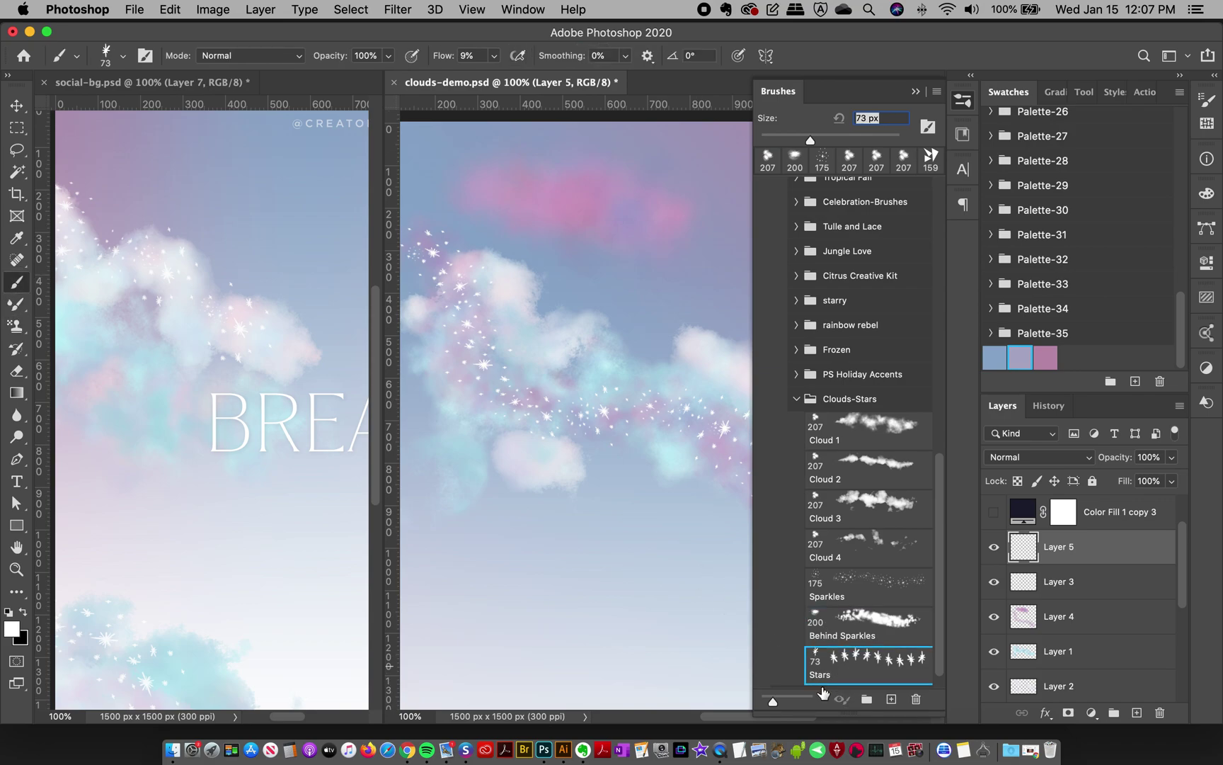
{"action": "left_click", "coordinate": [571, 287]}
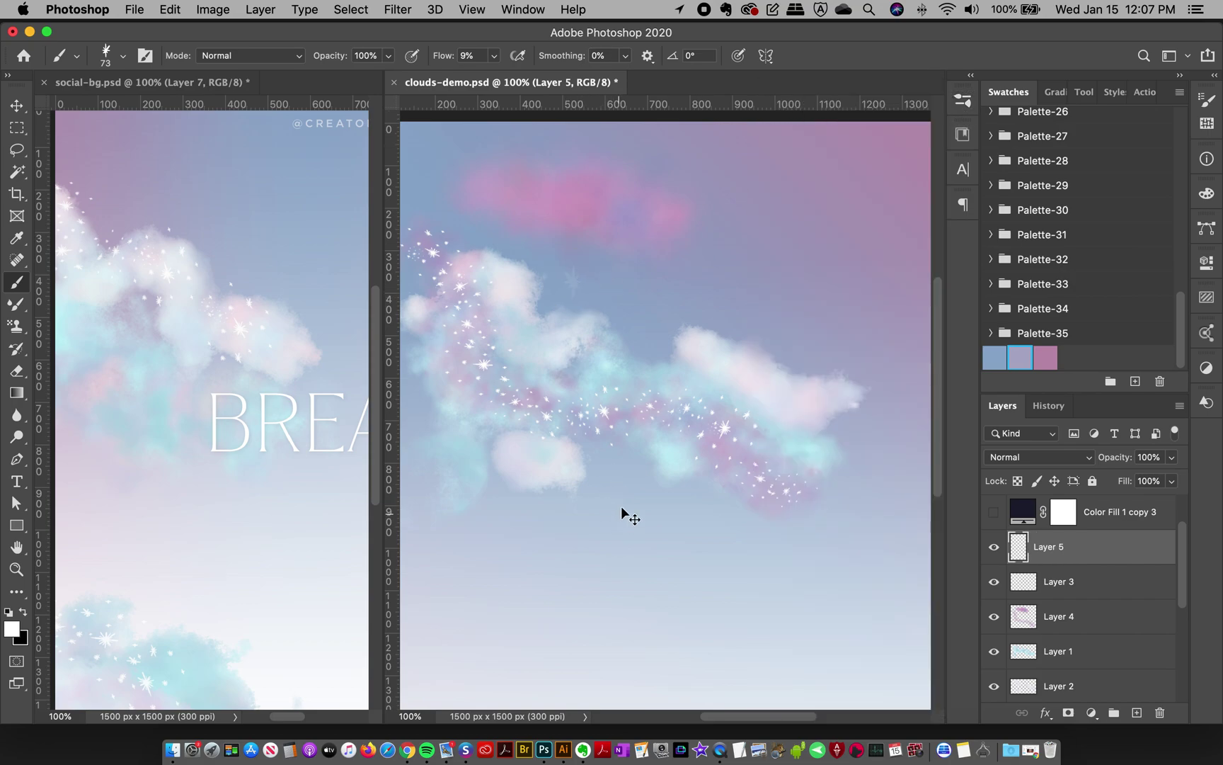
{"action": "left_click", "coordinate": [494, 56]}
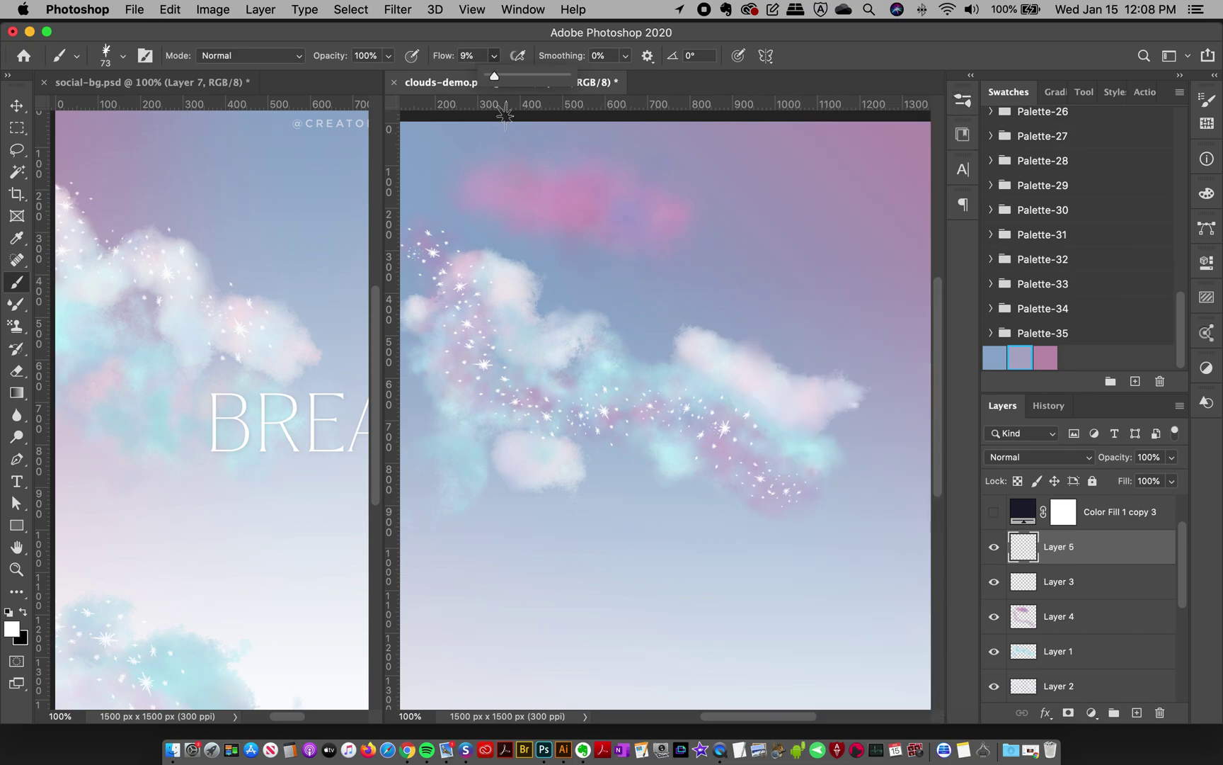
{"action": "left_click_drag", "start_coordinate": [496, 76], "coordinate": [566, 78]}
- Stamp white sparkles on and around the clouds, shrinking the brush to size 60 for smaller ones
{"action": "left_click", "coordinate": [547, 291]}
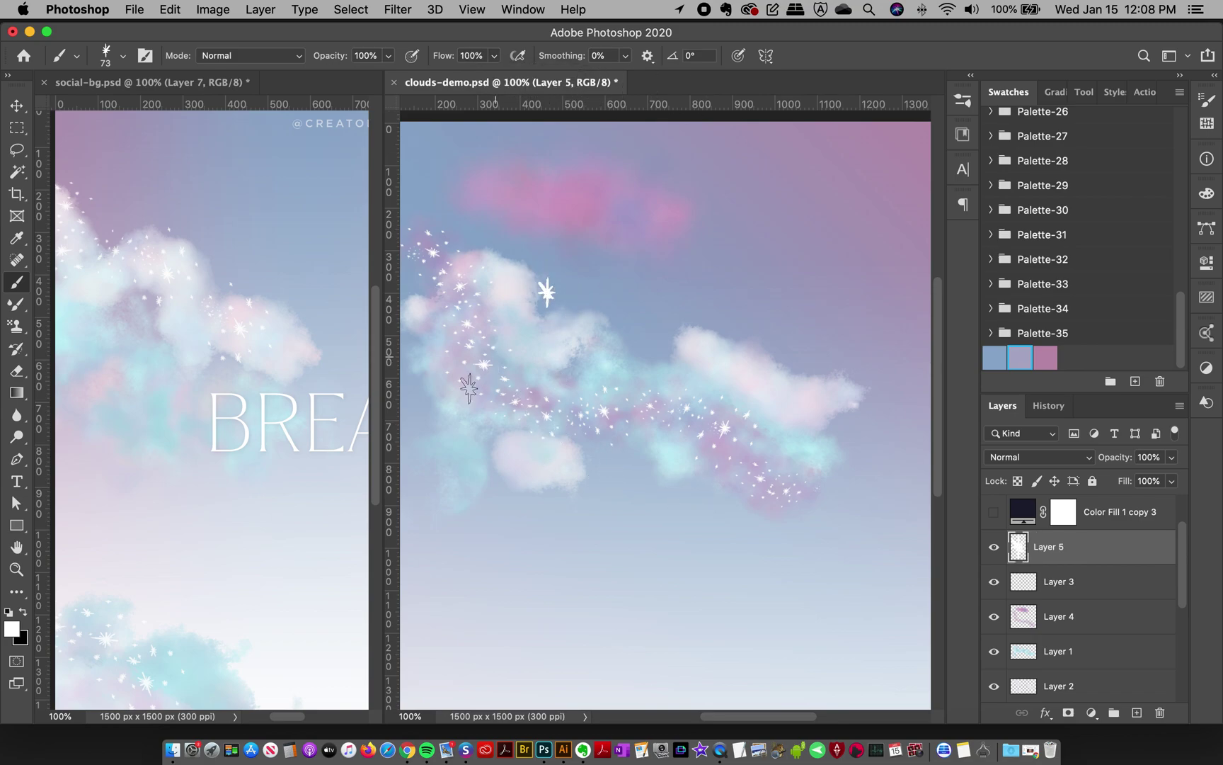
{"action": "key", "text": "bracketleft"}
{"action": "key", "text": "bracketleft"}
{"action": "left_click", "coordinate": [449, 399]}
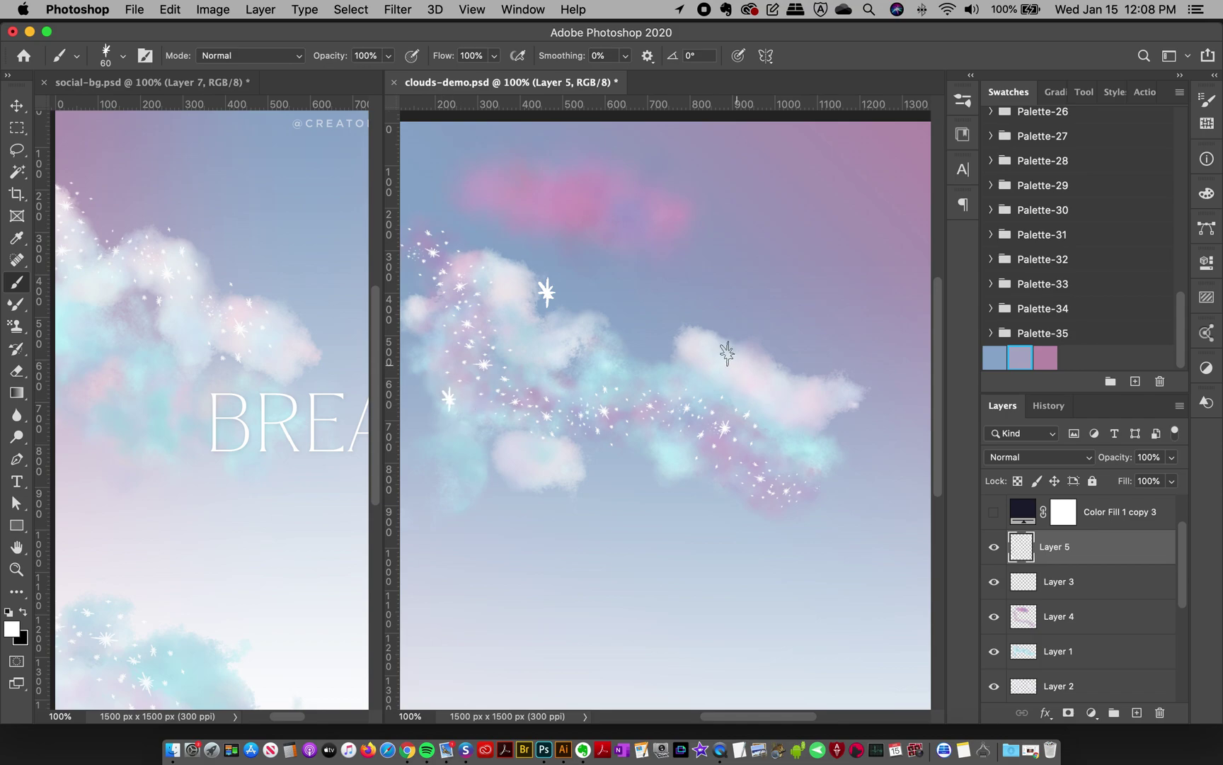
{"action": "left_click", "coordinate": [708, 322]}
{"action": "left_click", "coordinate": [661, 501]}
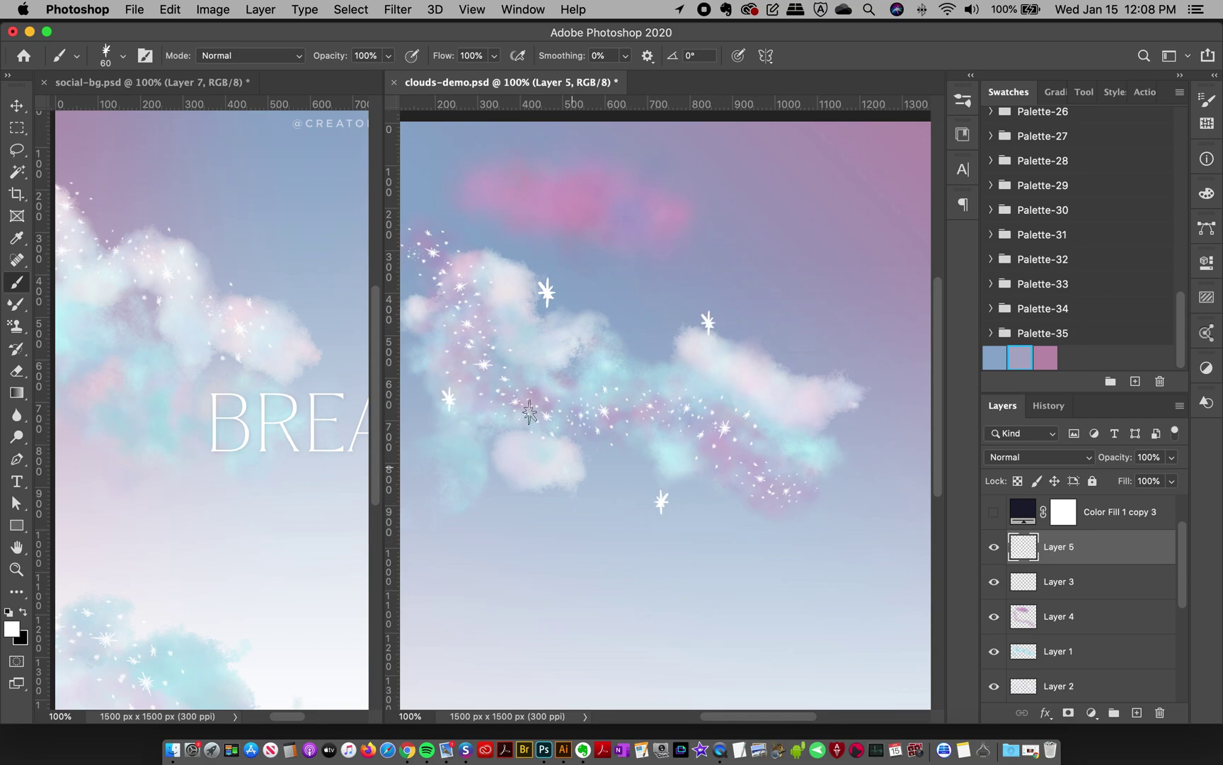
{"action": "left_click_drag", "start_coordinate": [762, 716], "coordinate": [732, 722]}
{"action": "mouse_move", "coordinate": [292, 719]}
{"action": "left_mouse_down"}
{"action": "mouse_move", "coordinate": [318, 733]}
{"action": "mouse_move", "coordinate": [290, 726]}
{"action": "left_mouse_up"}
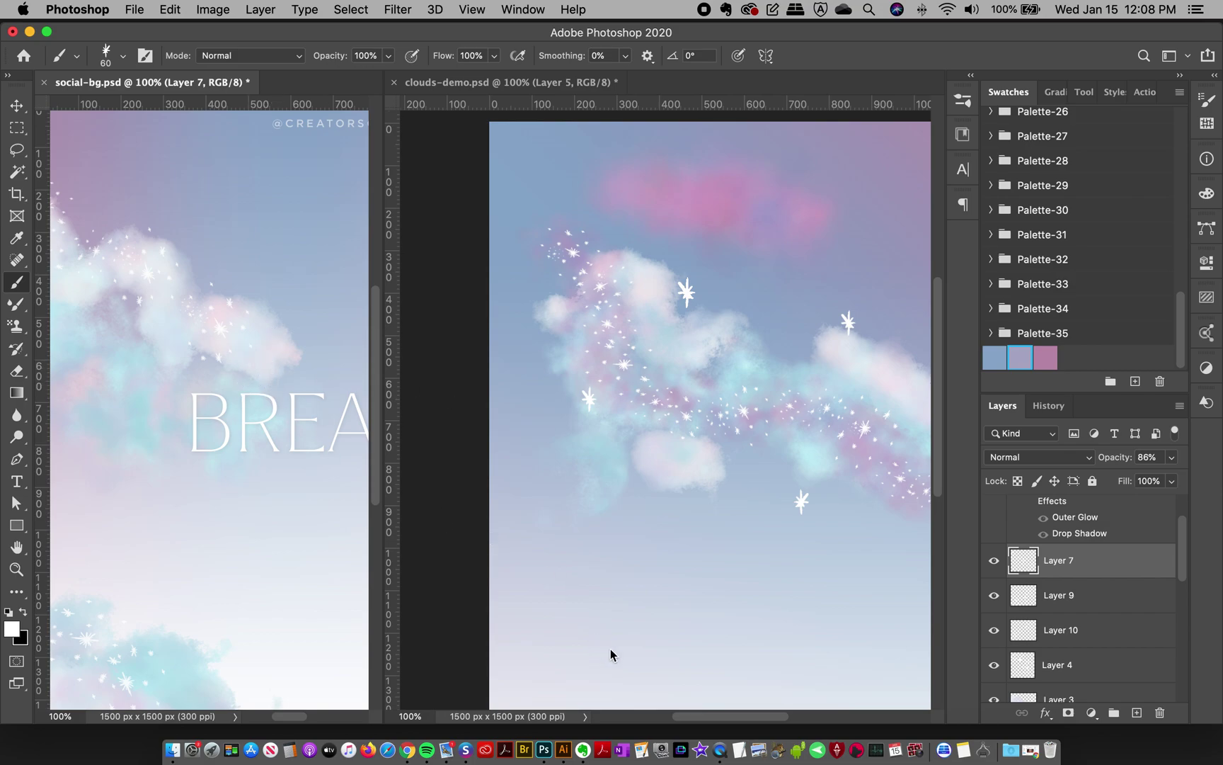
- Back in clouds-demo, preview the 24K 100% and 24K 50% gold circle layers, then hide both again
{"action": "left_click_drag", "start_coordinate": [703, 721], "coordinate": [722, 720]}
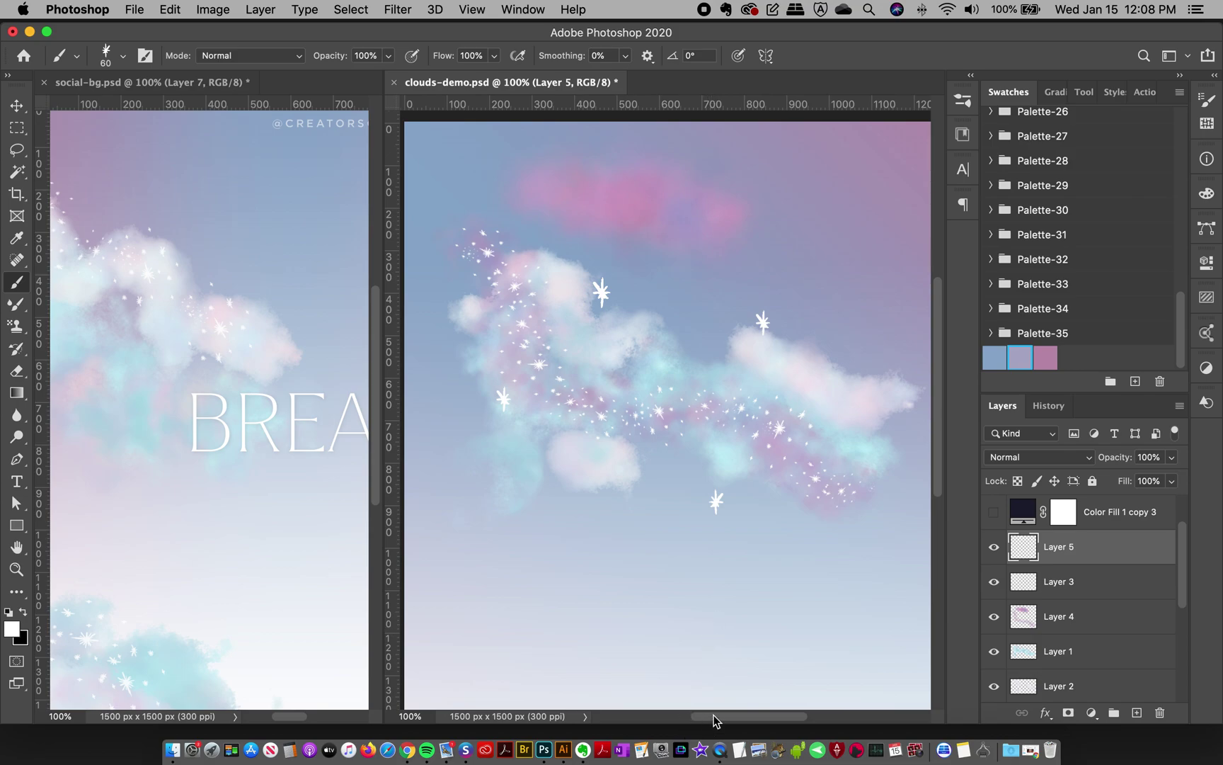
{"action": "left_click_drag", "start_coordinate": [717, 719], "coordinate": [720, 715]}
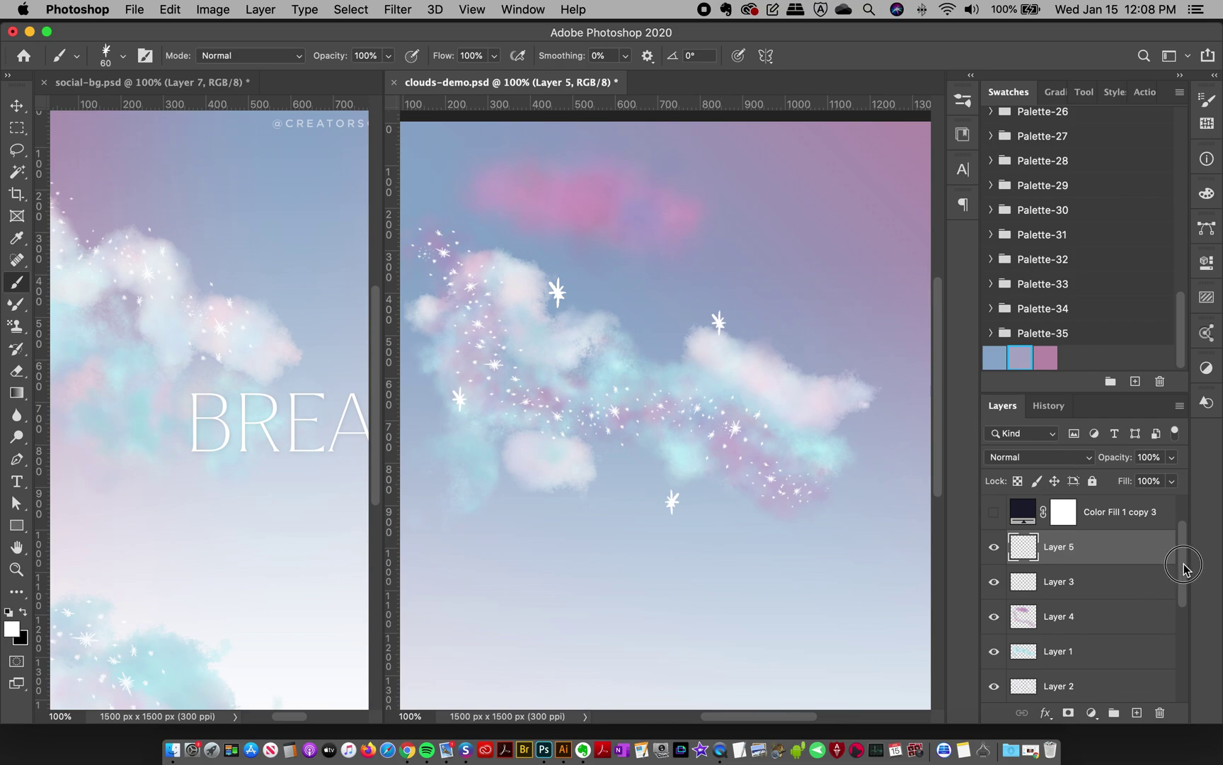
{"action": "left_click_drag", "start_coordinate": [1182, 556], "coordinate": [1192, 490]}
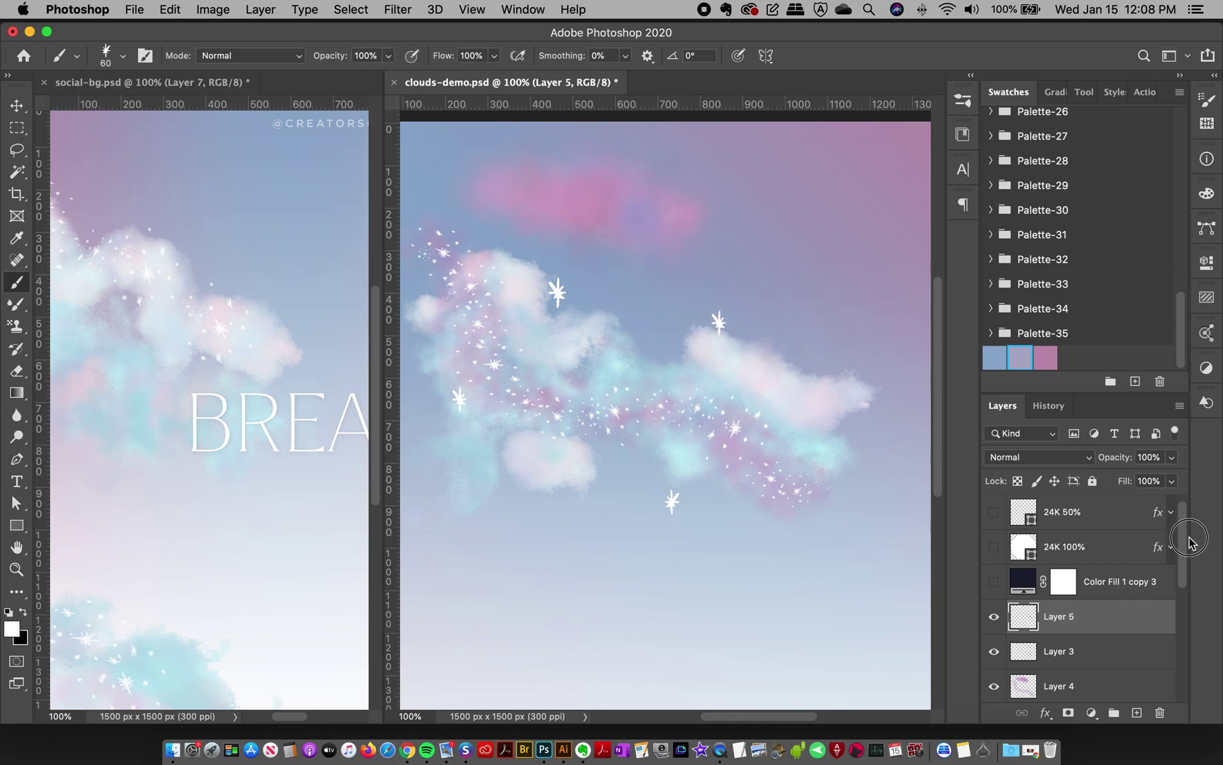
{"action": "left_click", "coordinate": [1073, 522]}
{"action": "left_click", "coordinate": [994, 546]}
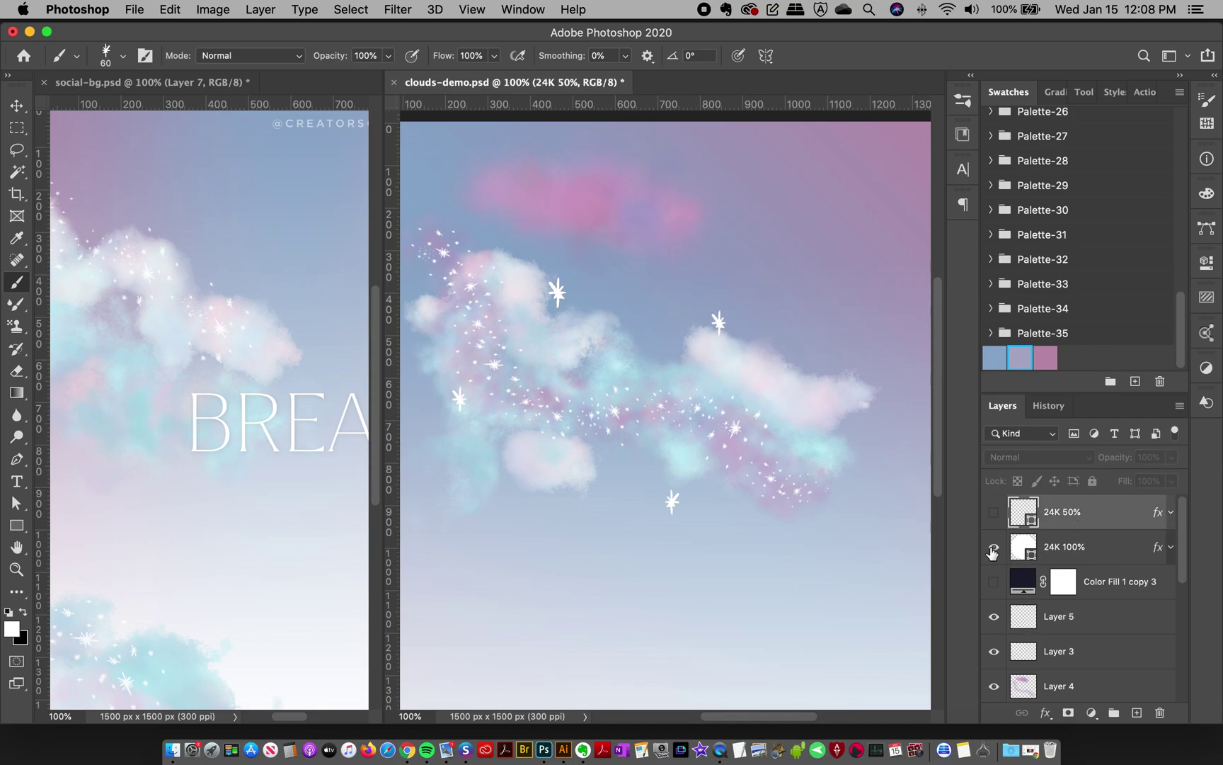
{"action": "left_click_drag", "start_coordinate": [746, 719], "coordinate": [771, 717]}
{"action": "left_click", "coordinate": [992, 516]}
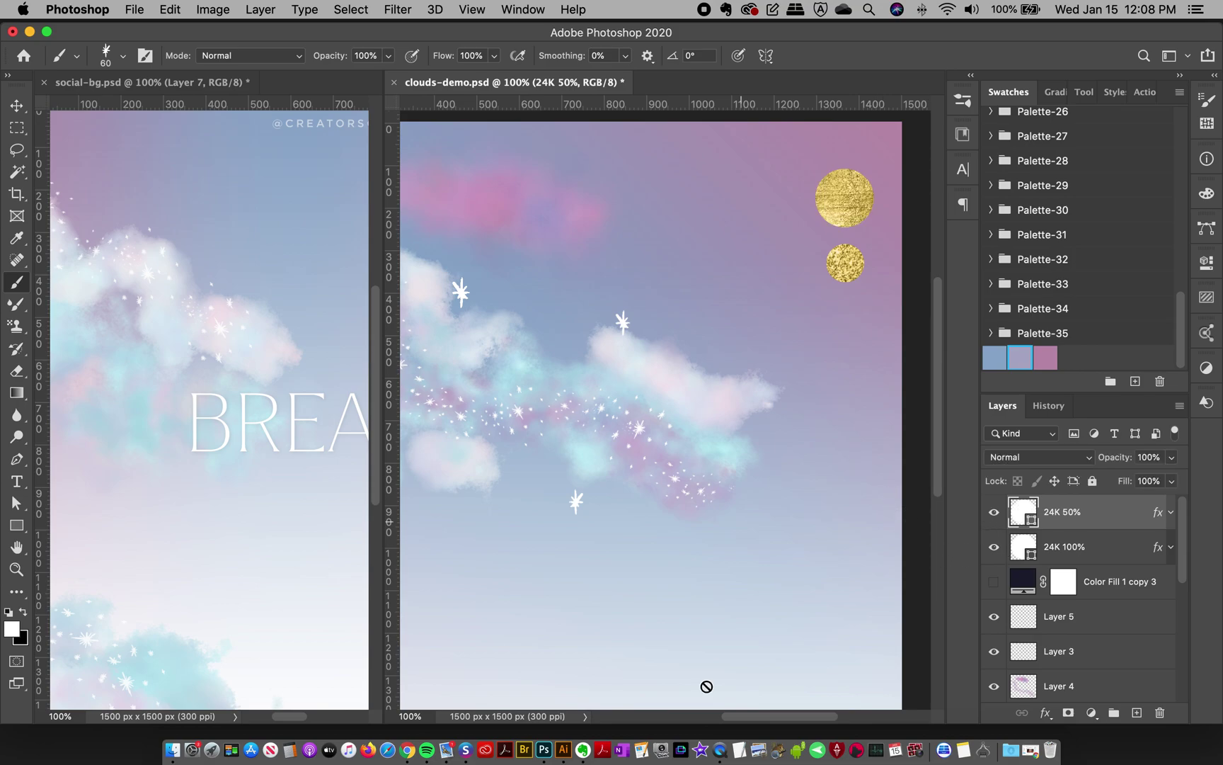
{"action": "mouse_move", "coordinate": [764, 722]}
{"action": "left_mouse_down"}
{"action": "mouse_move", "coordinate": [737, 715]}
{"action": "mouse_move", "coordinate": [761, 717]}
{"action": "mouse_move", "coordinate": [750, 716]}
{"action": "left_mouse_up"}
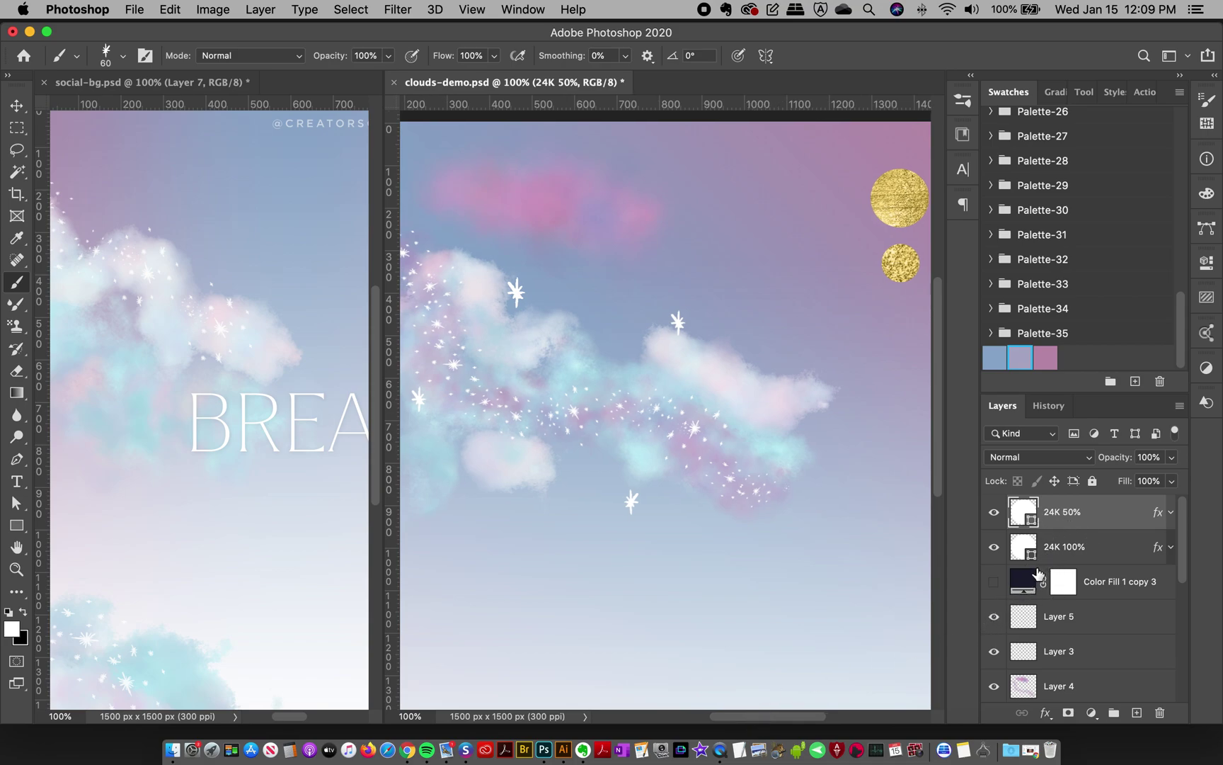
{"action": "left_click", "coordinate": [994, 511]}
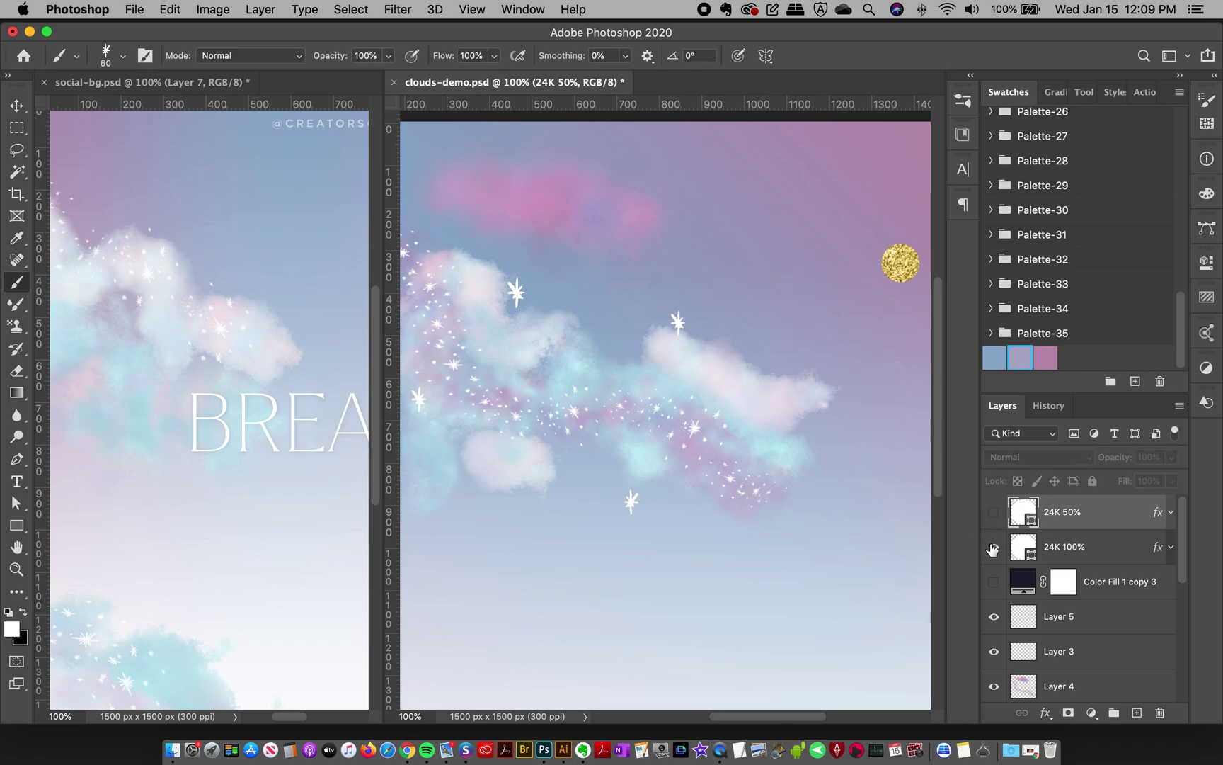
{"action": "left_click", "coordinate": [994, 546]}
- Show Color Fill 1 copy 3 and test pink and blue-grey fills, keeping the dark navy #1d1e30
{"action": "left_click_drag", "start_coordinate": [1188, 557], "coordinate": [994, 598]}
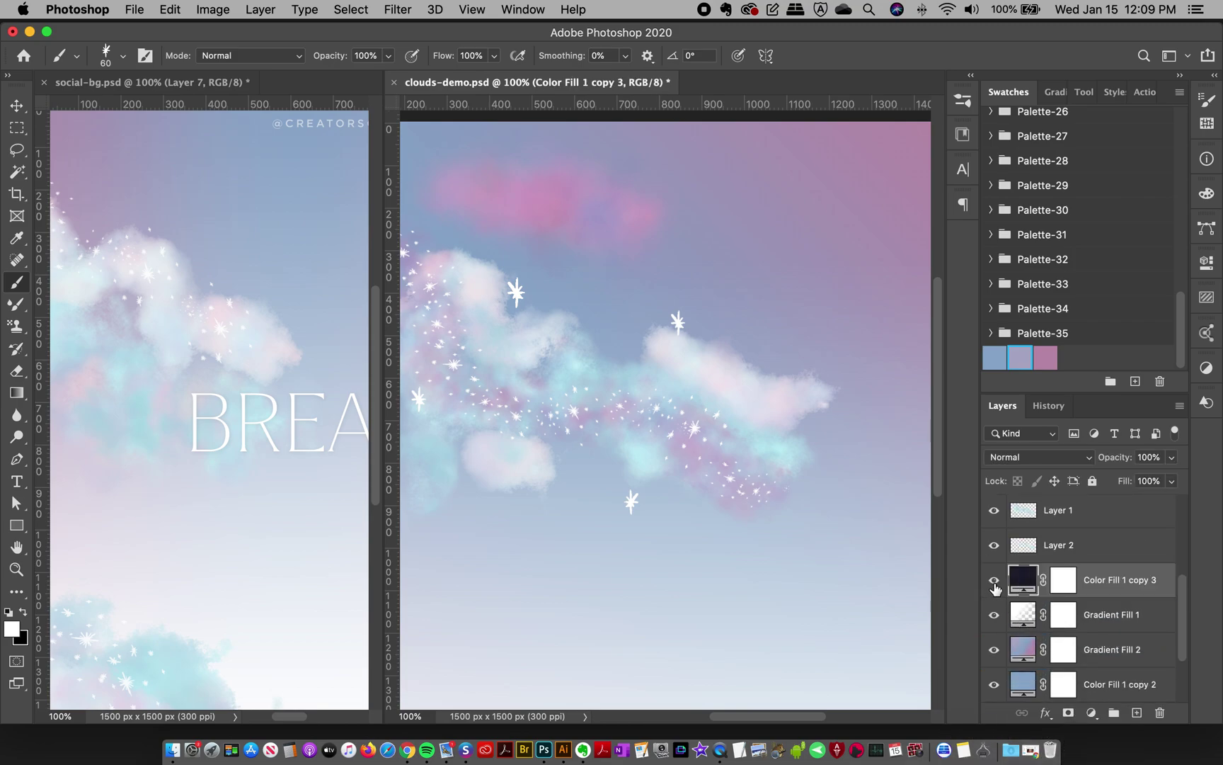
{"action": "left_click", "coordinate": [994, 588]}
{"action": "left_click_drag", "start_coordinate": [796, 718], "coordinate": [770, 716]}
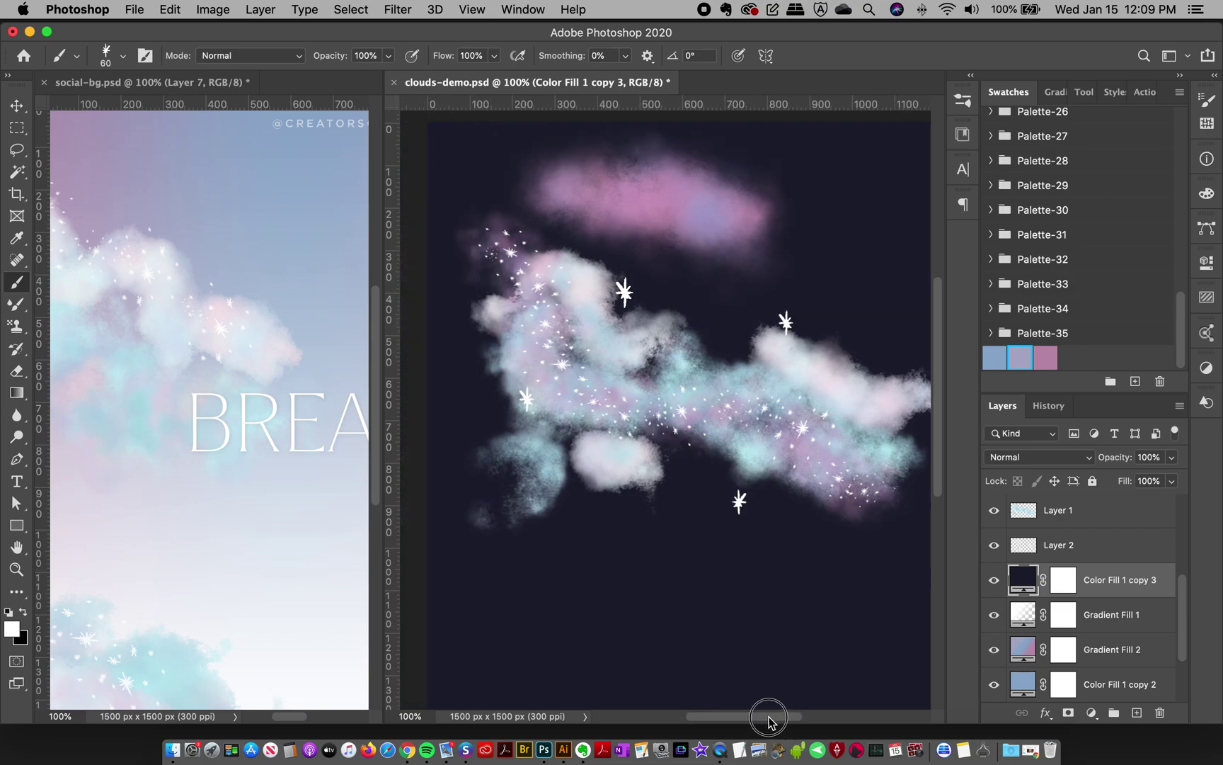
{"action": "double_click", "coordinate": [1023, 579]}
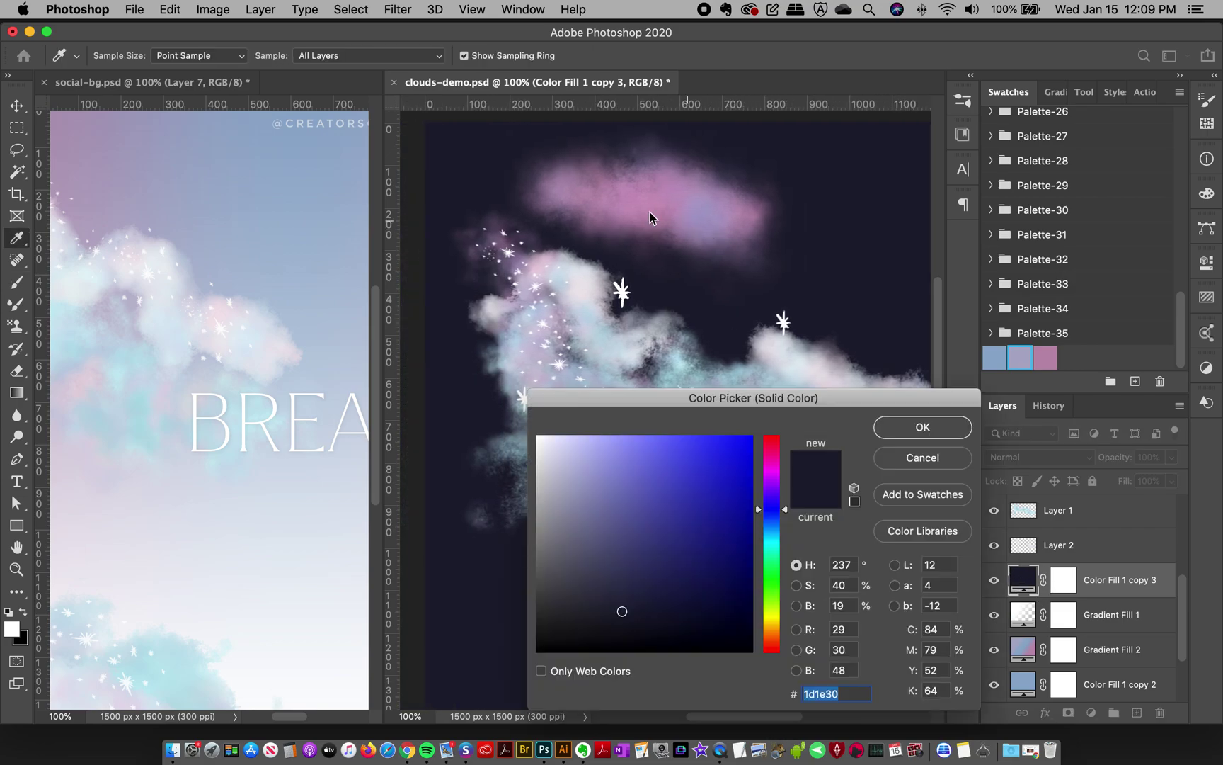
{"action": "left_click_drag", "start_coordinate": [650, 211], "coordinate": [773, 395]}
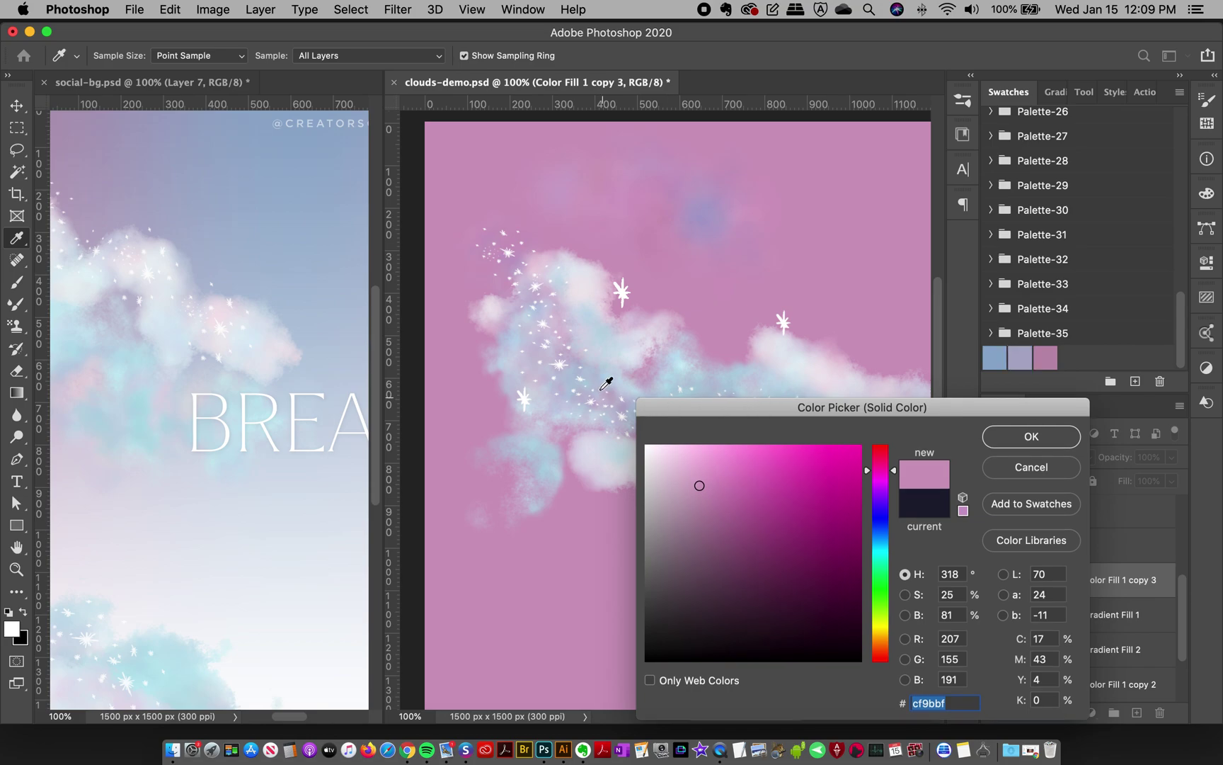
{"action": "mouse_move", "coordinate": [710, 583]}
{"action": "left_mouse_down"}
{"action": "mouse_move", "coordinate": [722, 559]}
{"action": "mouse_move", "coordinate": [707, 536]}
{"action": "left_mouse_up"}
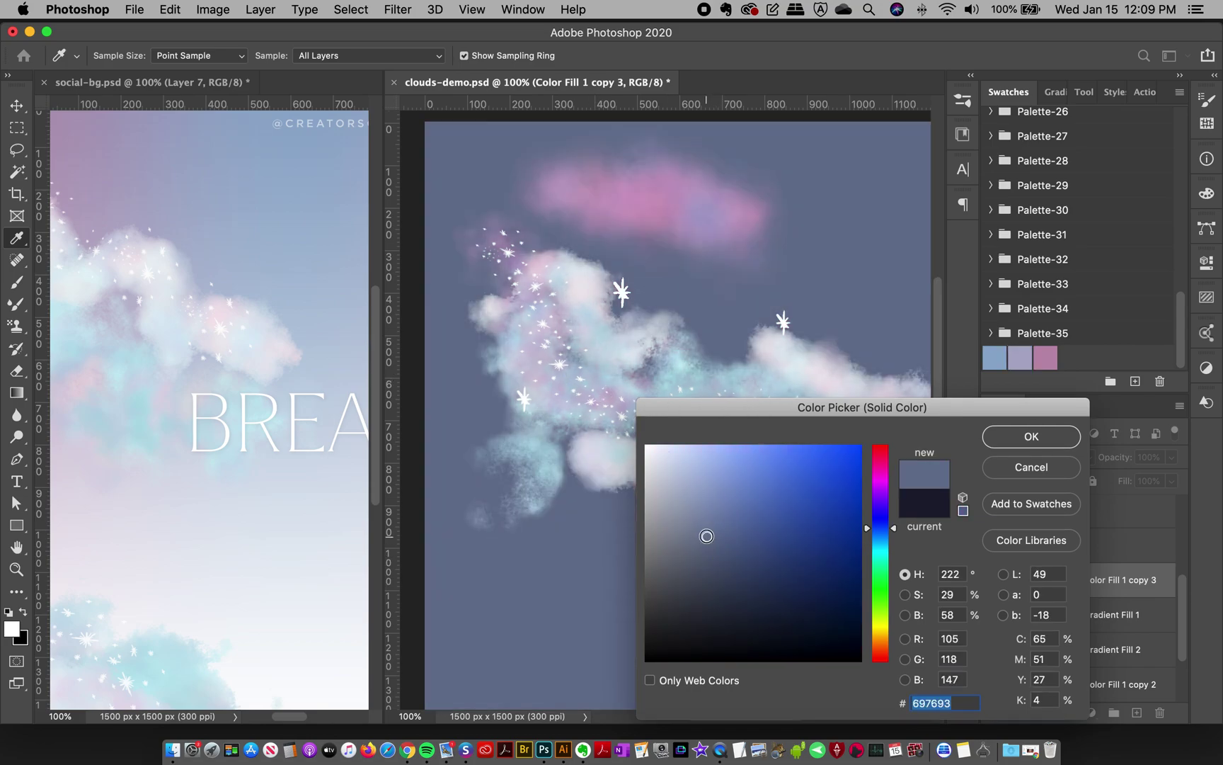
{"action": "left_click", "coordinate": [1016, 473]}
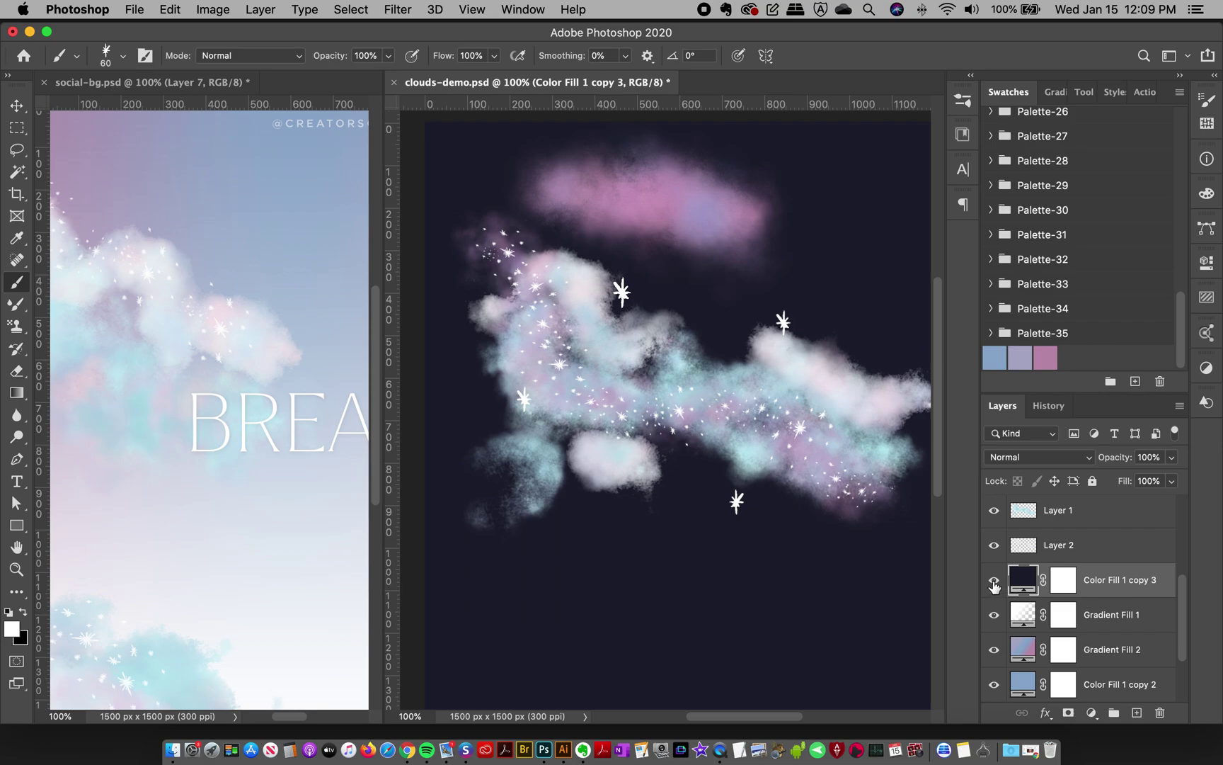
- Target the navy fill's mask with a black Foreground to Transparent gradient
{"action": "left_click", "coordinate": [1063, 584]}
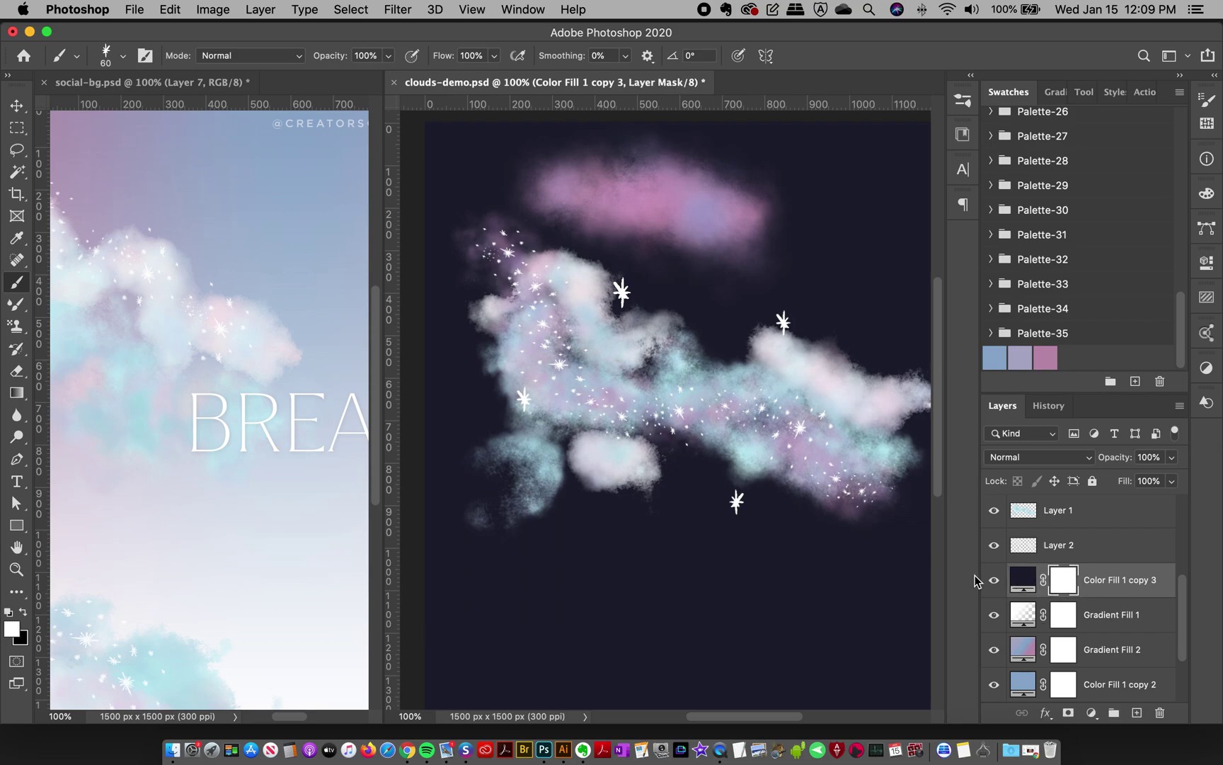
{"action": "left_click", "coordinate": [17, 392]}
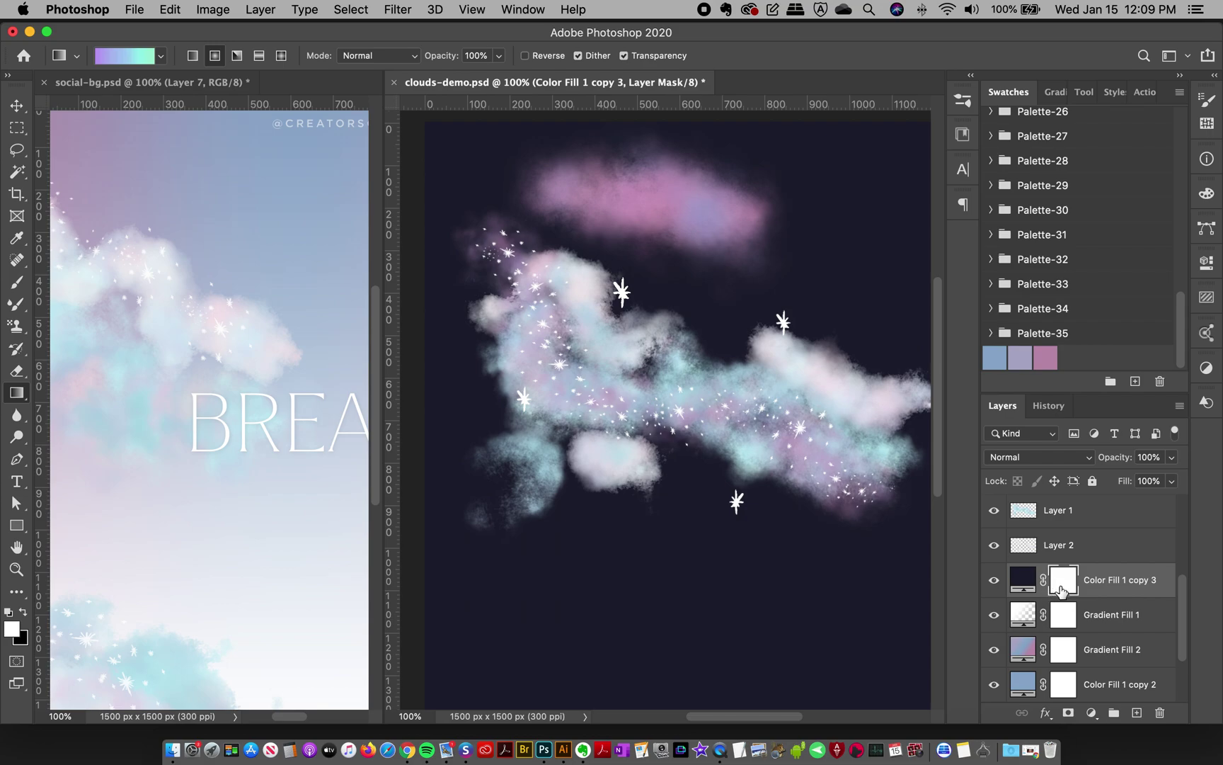
{"action": "left_click", "coordinate": [160, 58]}
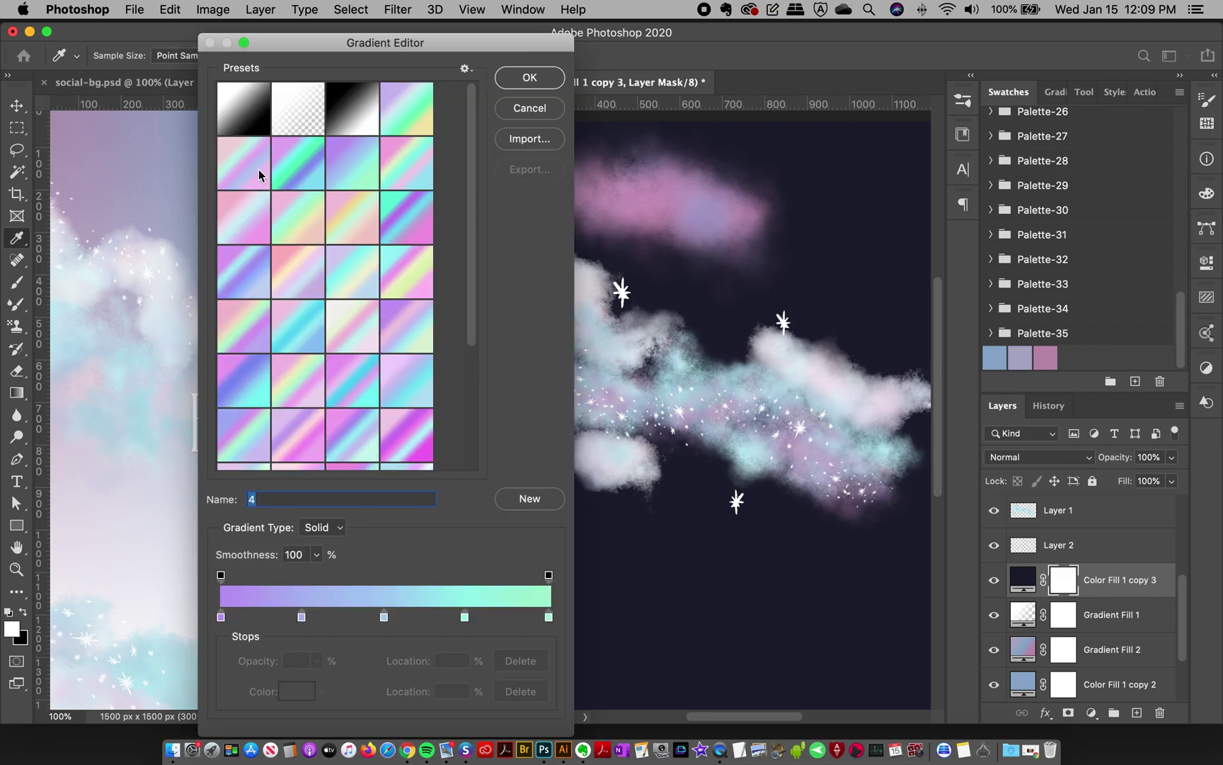
{"action": "left_click", "coordinate": [288, 117]}
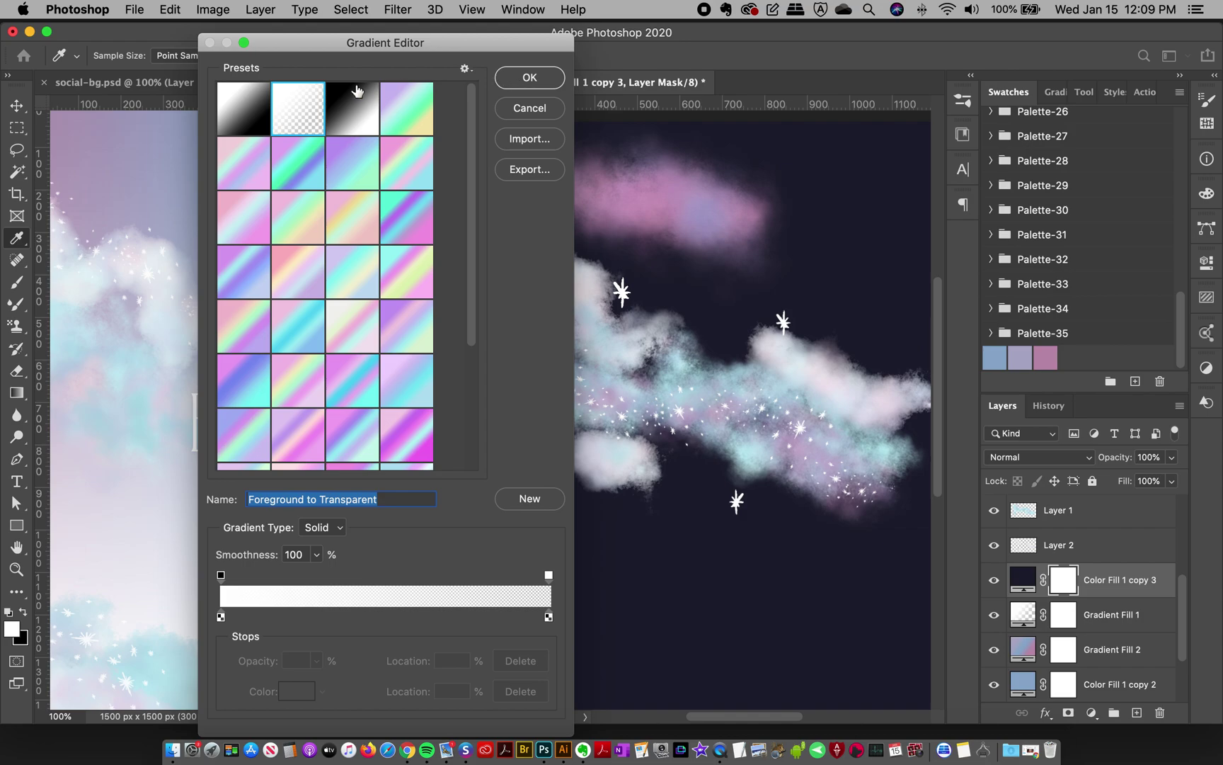
{"action": "left_click", "coordinate": [513, 79]}
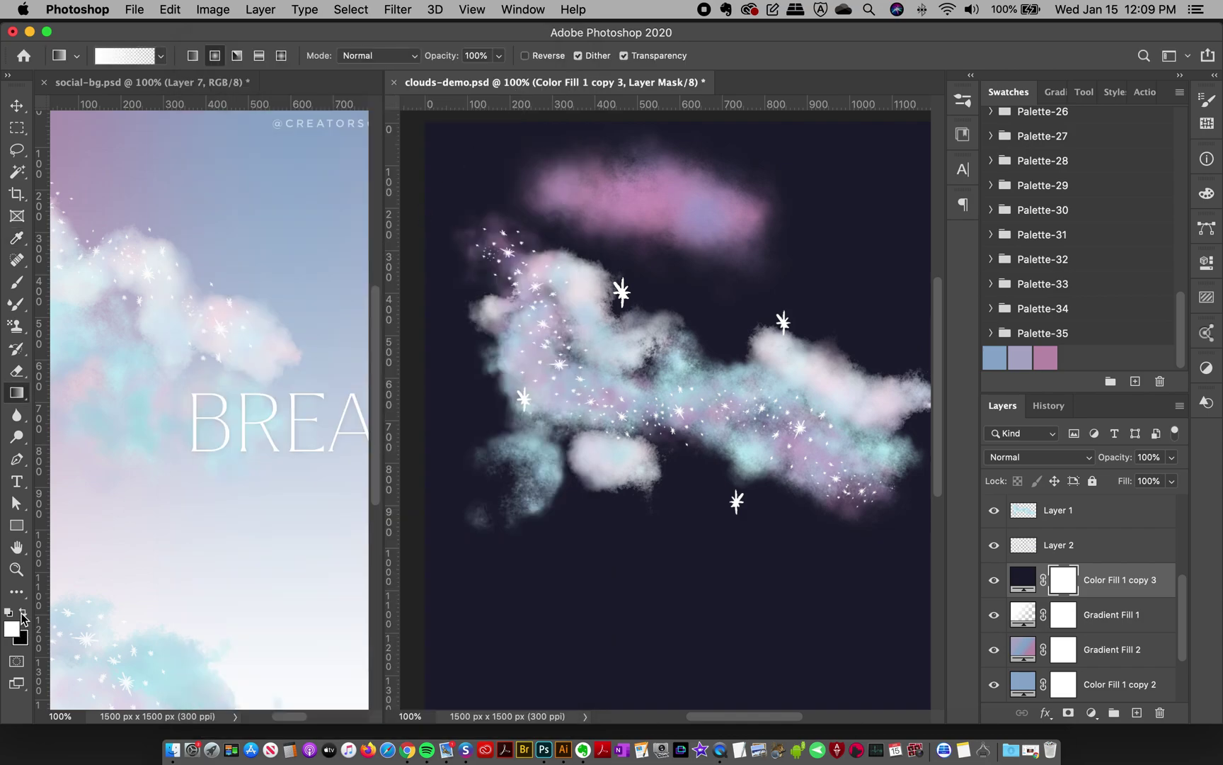
{"action": "left_click", "coordinate": [23, 613]}
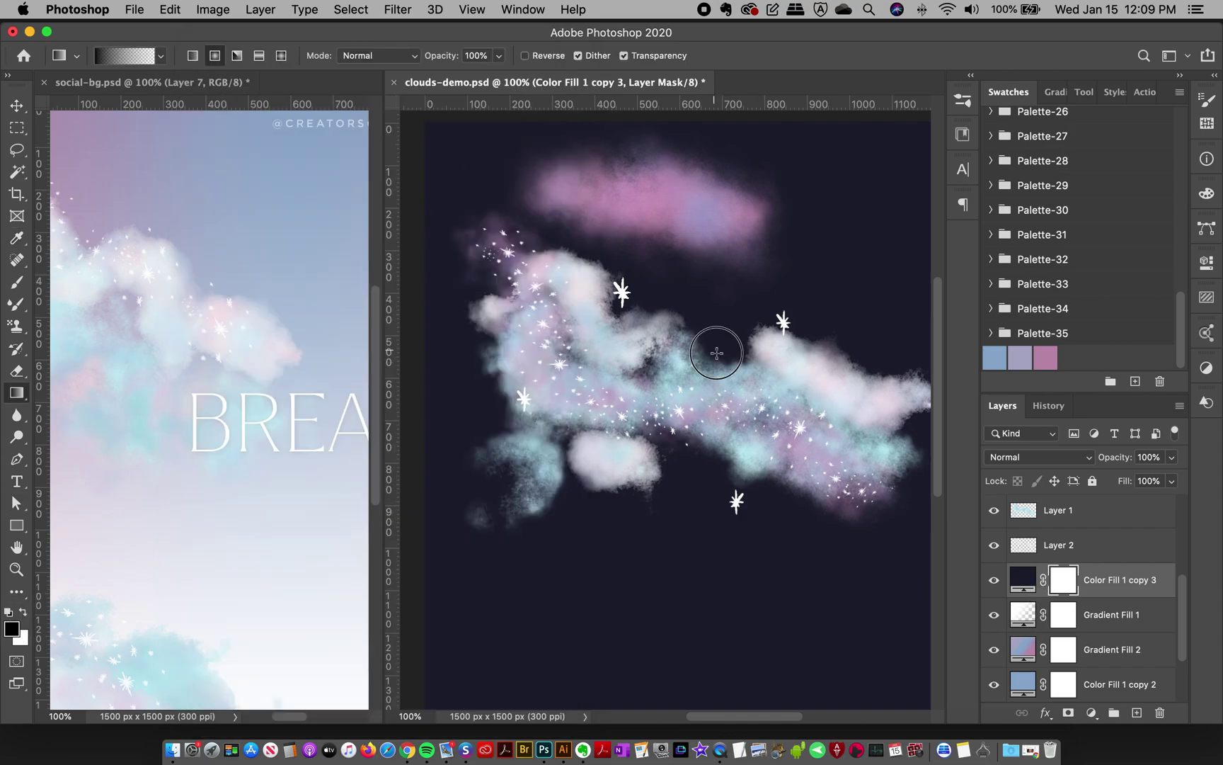
- Draw a soft linear top-to-bottom gradient on the navy fill's mask, then hide the fill layer
{"action": "left_click_drag", "start_coordinate": [710, 349], "coordinate": [710, 545]}
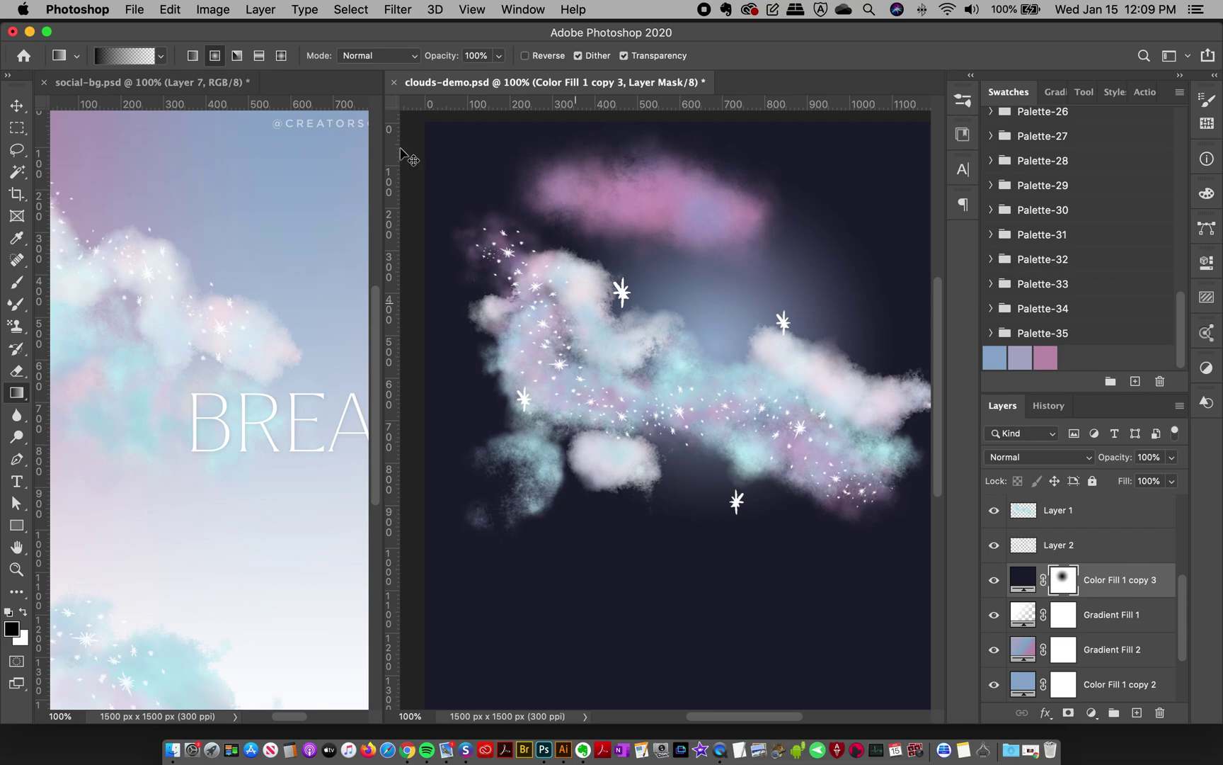
{"action": "key", "text": "super+z"}
{"action": "left_click", "coordinate": [192, 55]}
{"action": "left_click_drag", "start_coordinate": [651, 331], "coordinate": [655, 509]}
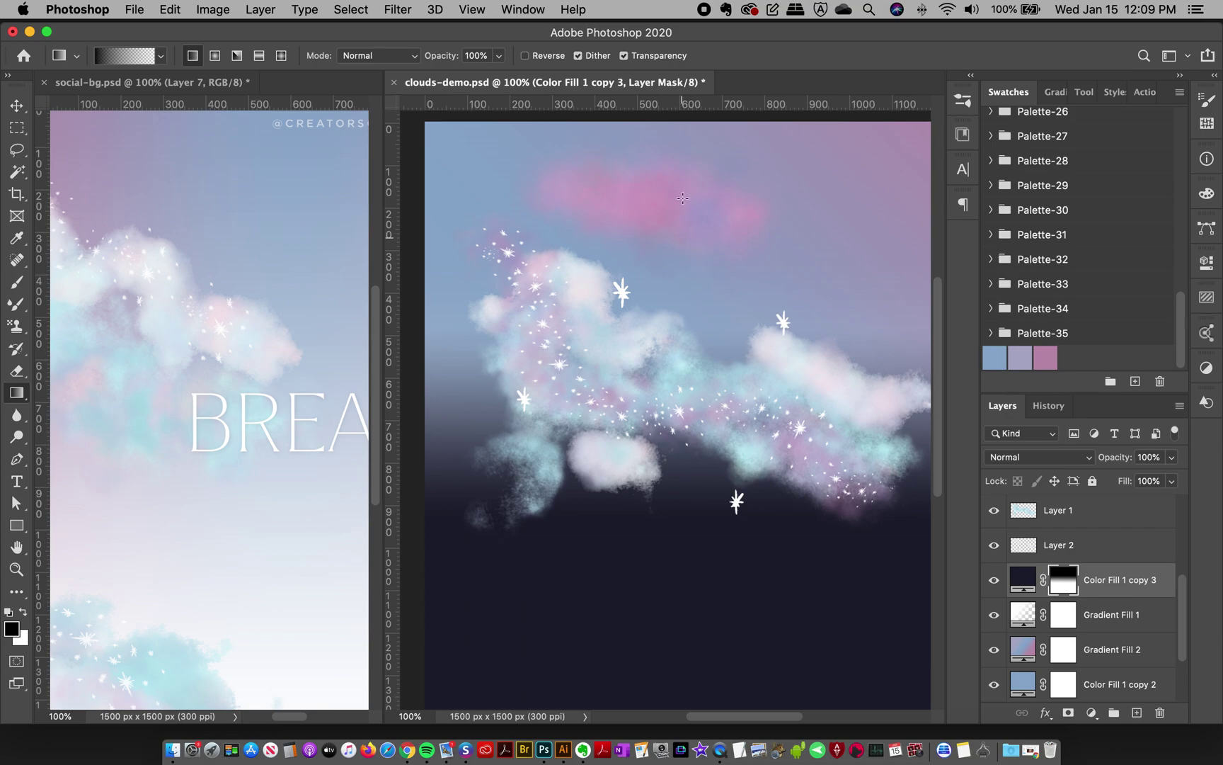
{"action": "key", "text": "super+z"}
{"action": "left_click_drag", "start_coordinate": [682, 202], "coordinate": [682, 630]}
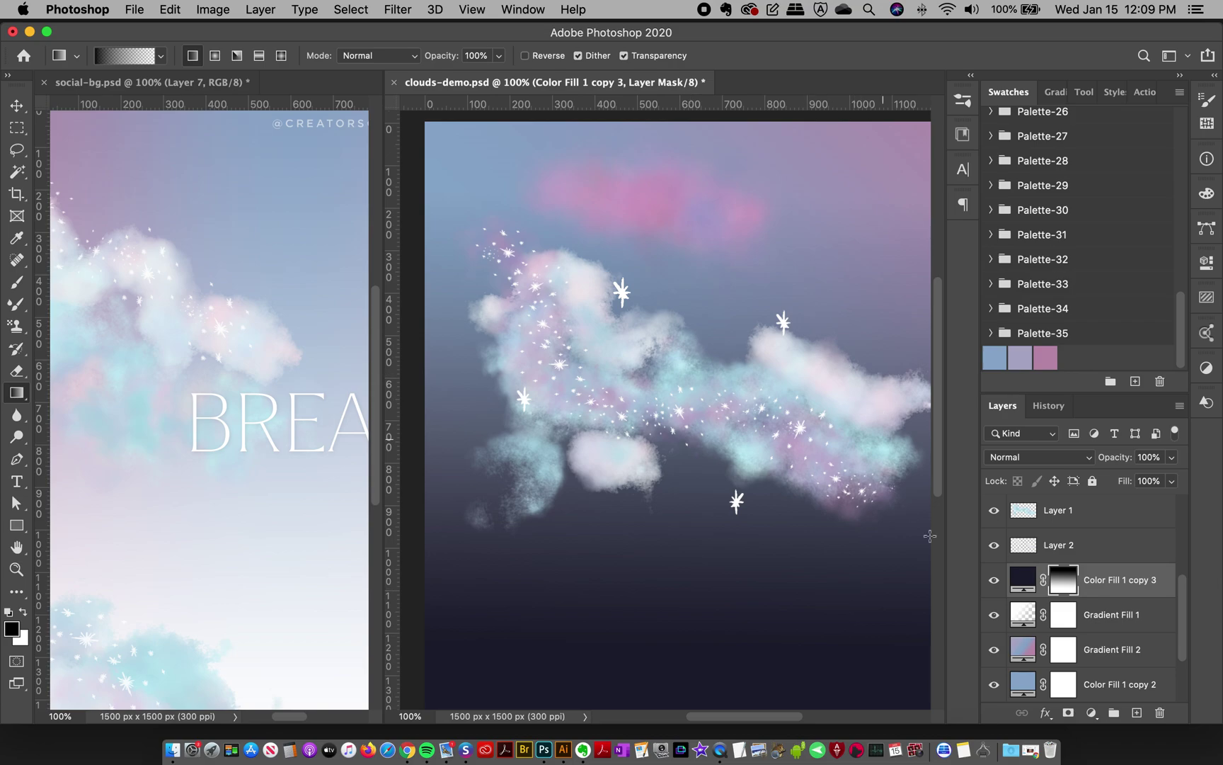
{"action": "left_click", "coordinate": [994, 580]}
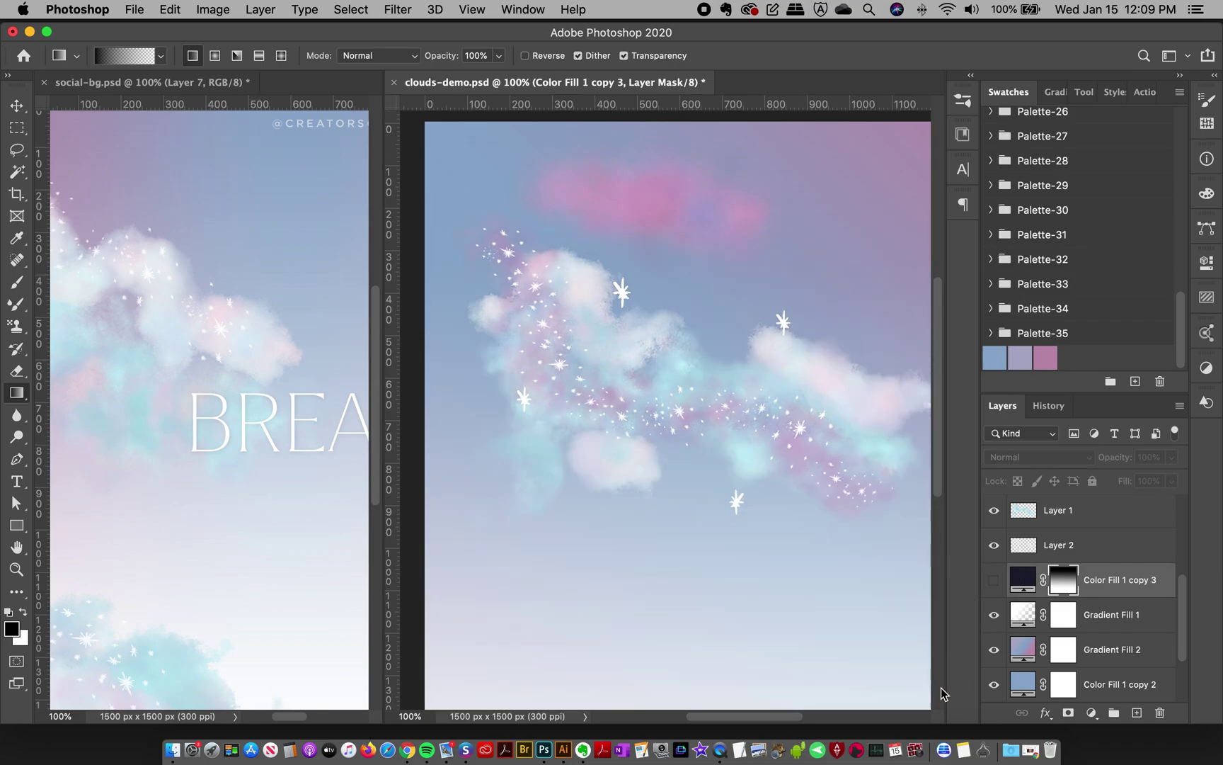